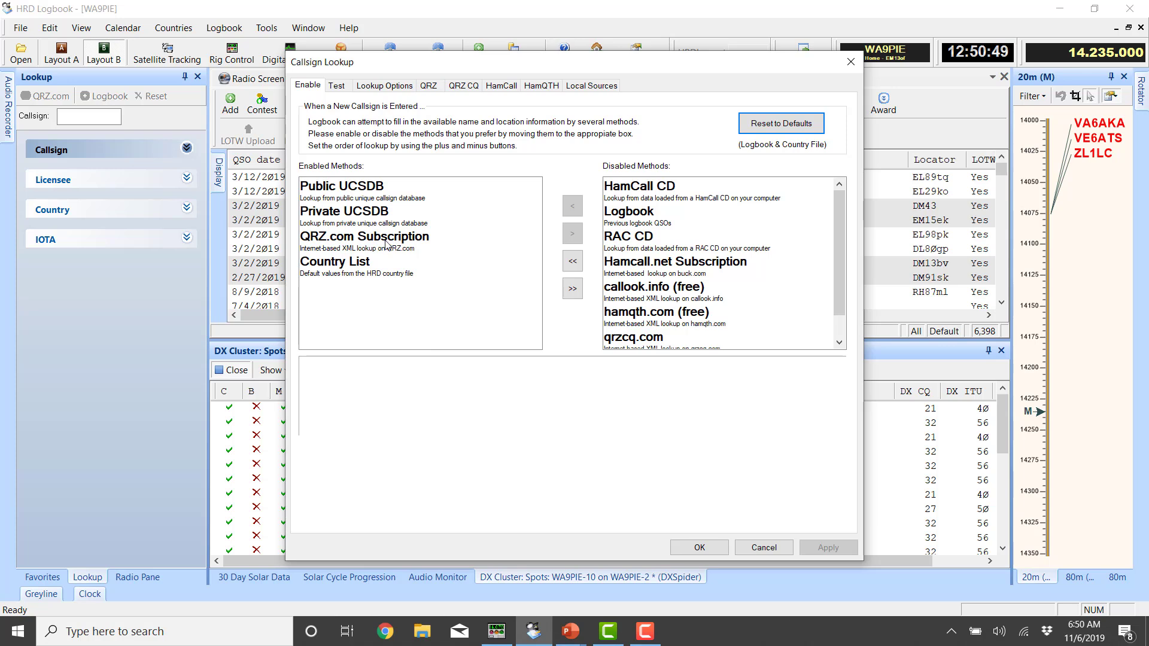
# Step: Select the QRZ.com Subscription method to read its description and run a test lookup for callsign KH0A
pyautogui.click(353, 248)
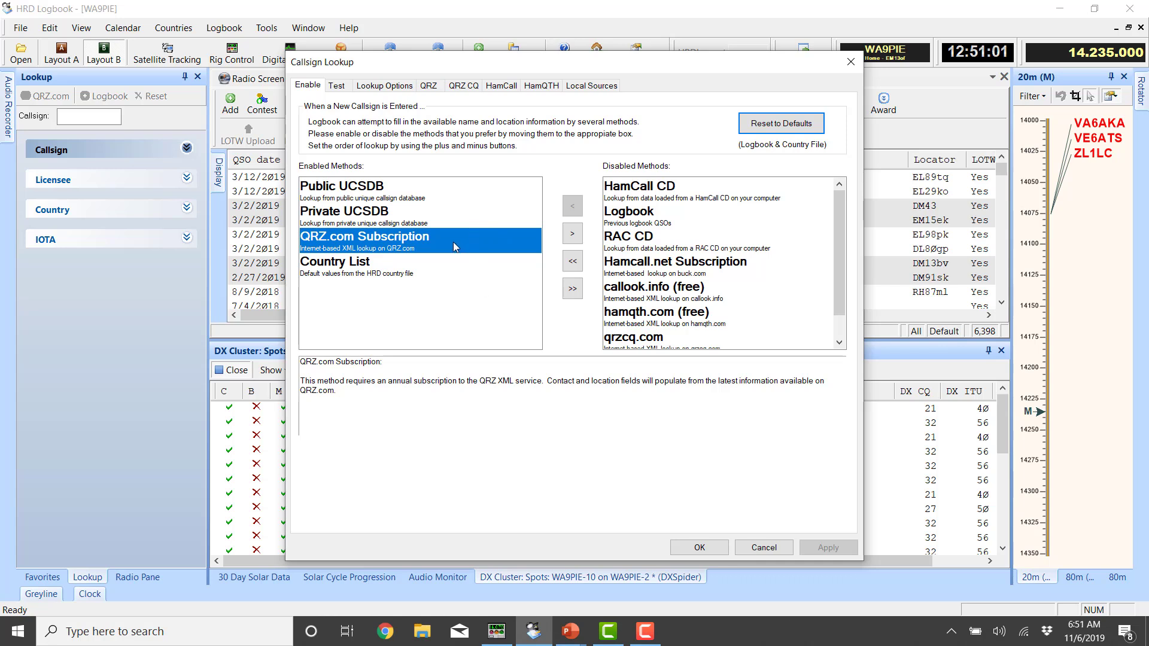
pyautogui.click(337, 86)
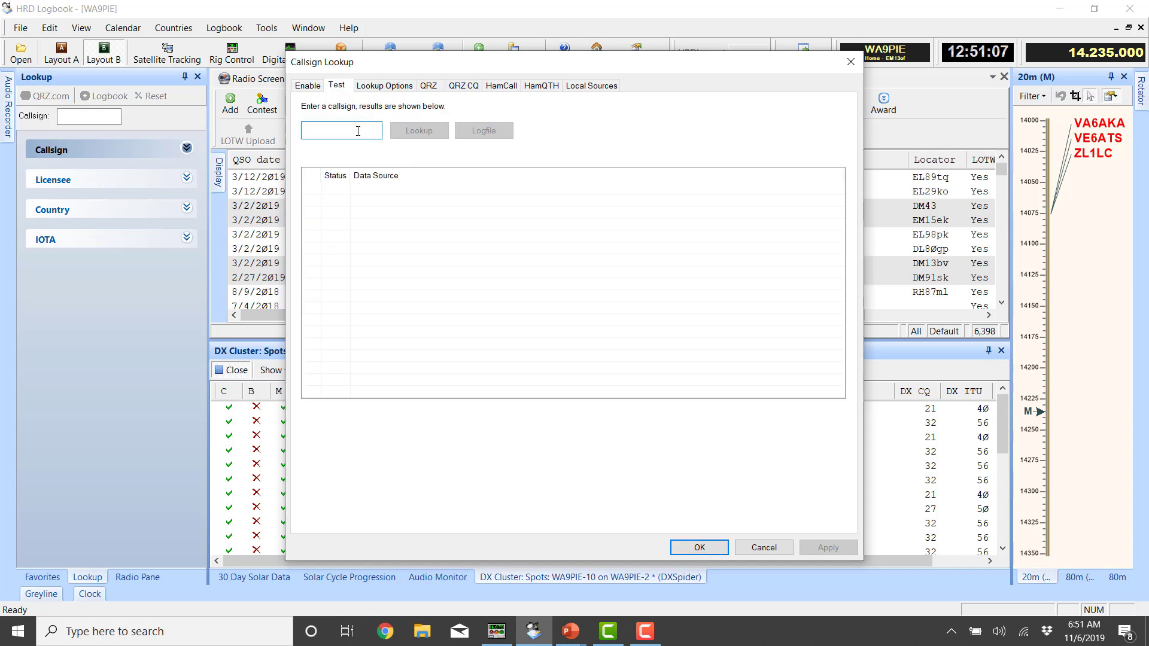
pyautogui.write('KH0')
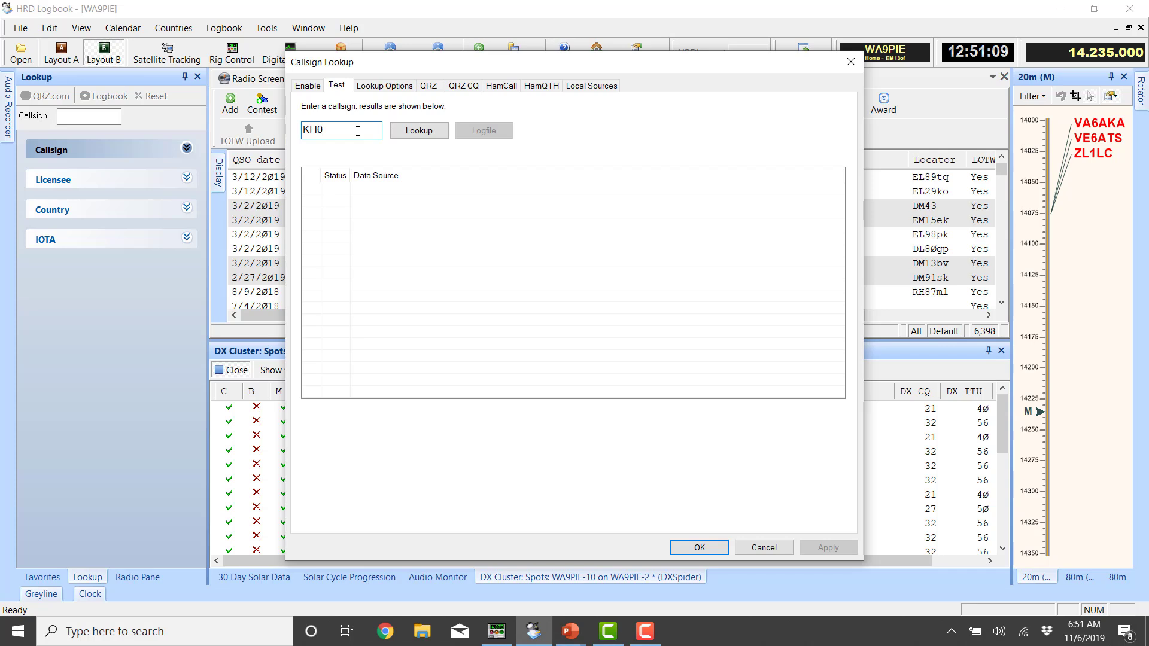
pyautogui.write('A')
pyautogui.click(419, 131)
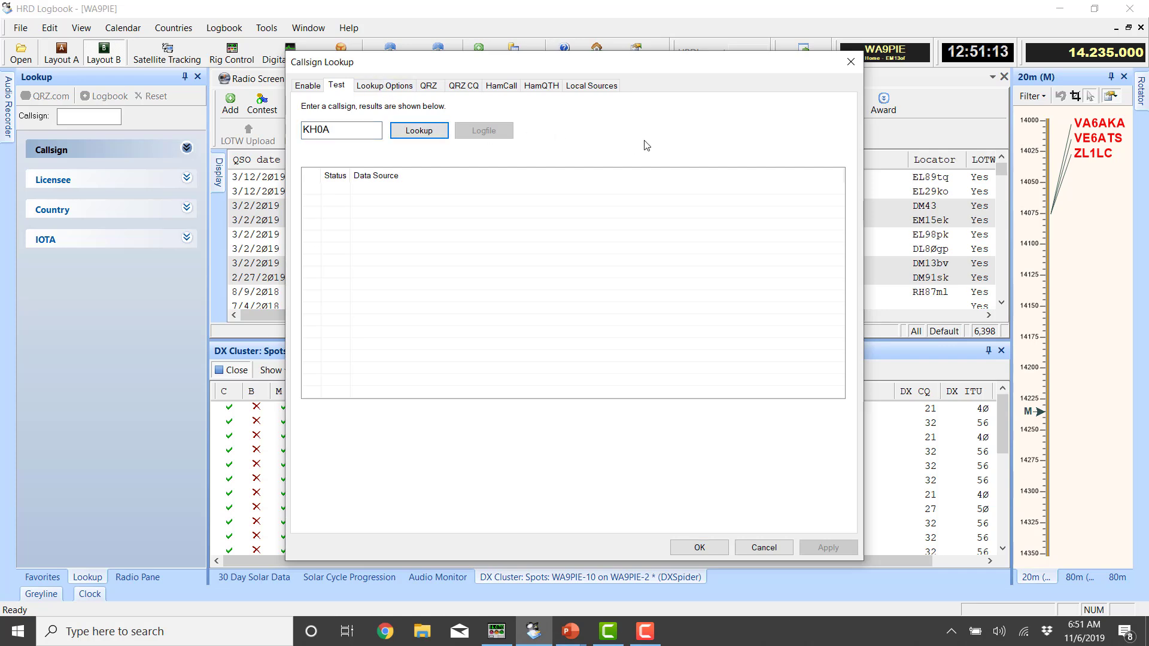
# Step: Review the KH0A test results for the Public UCSDB, Private UCSDB and QRZ.com Subscription sources across all columns
pyautogui.click(449, 189)
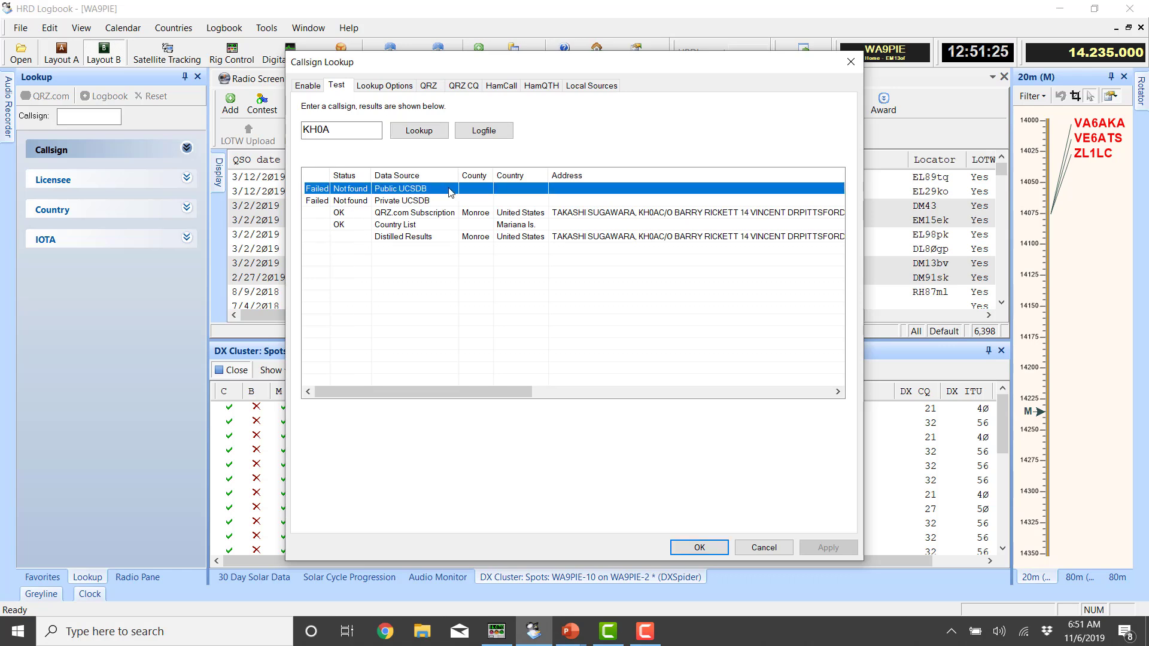
pyautogui.press('Down')
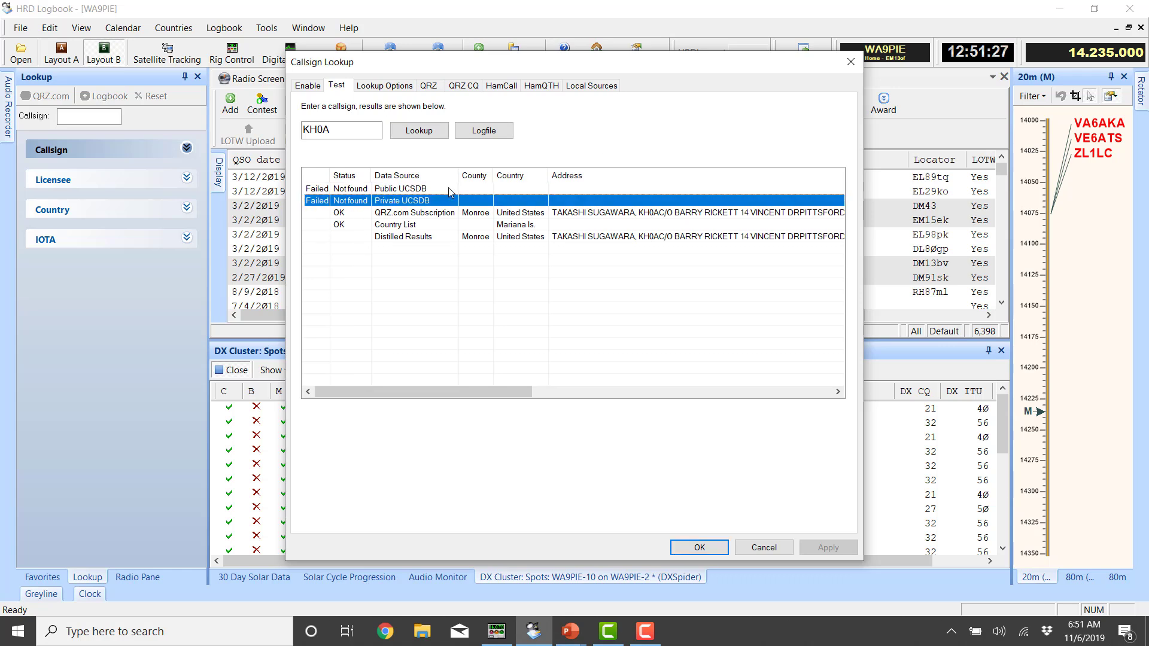
pyautogui.press('Down')
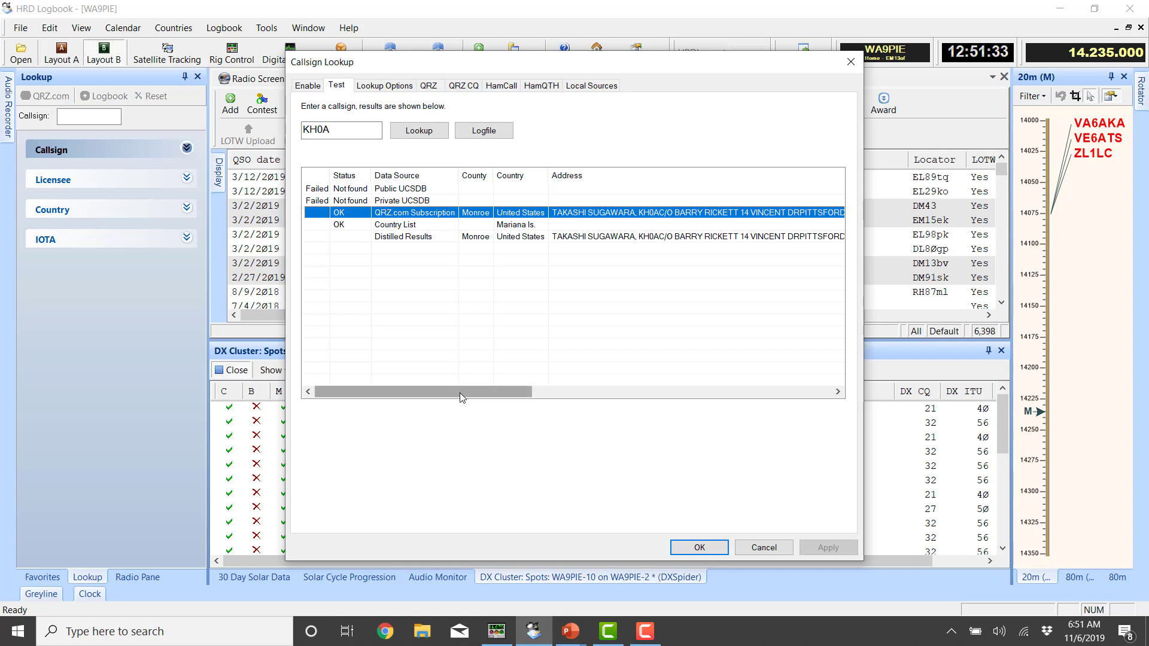
pyautogui.moveTo(464, 390); pyautogui.dragTo(598, 383)
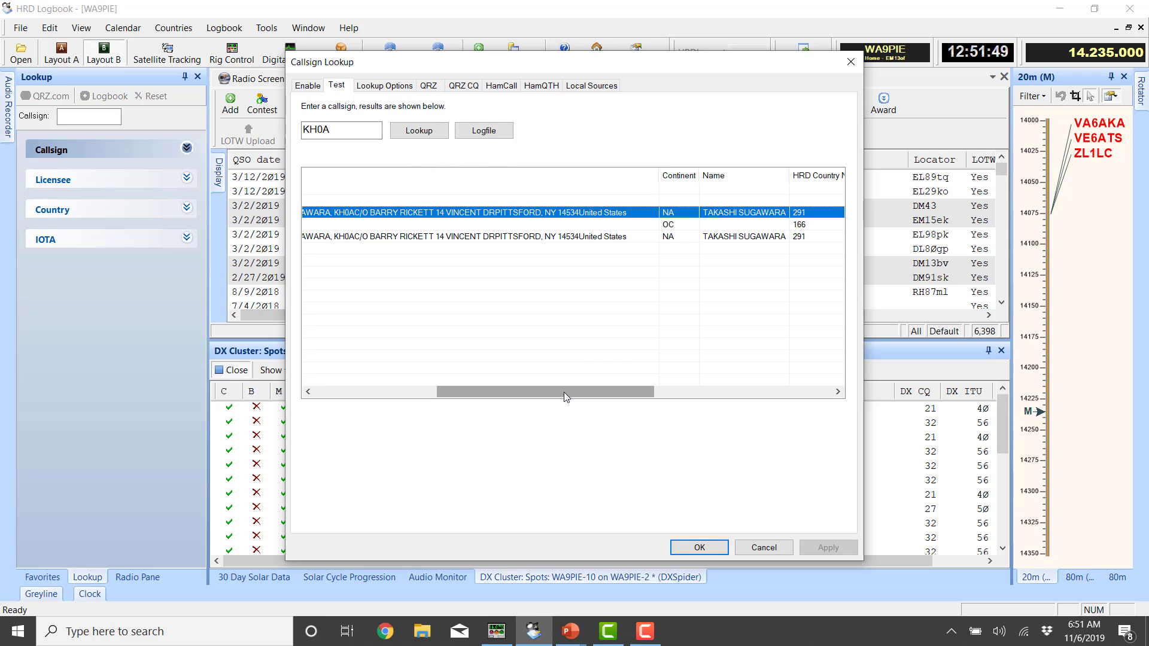
pyautogui.moveTo(563, 392); pyautogui.dragTo(750, 393)
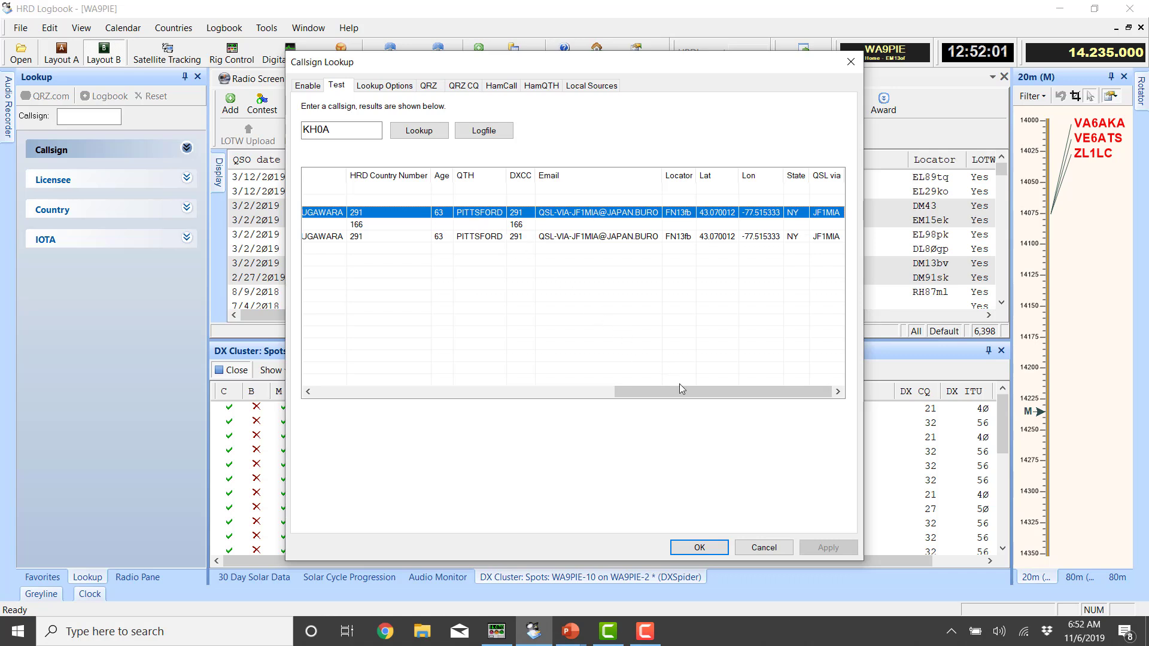
pyautogui.moveTo(681, 391); pyautogui.dragTo(364, 426)
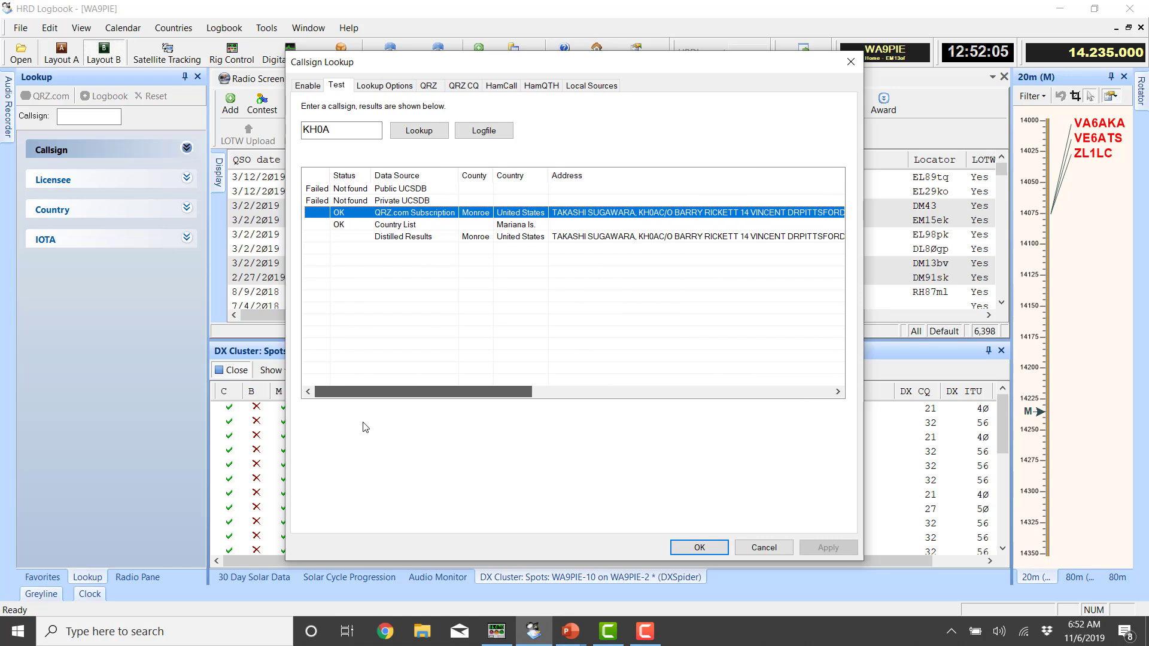
# Step: Compare the Country List and Distilled Results rows across their columns, and close the Callsign Lookup settings
pyautogui.click(442, 227)
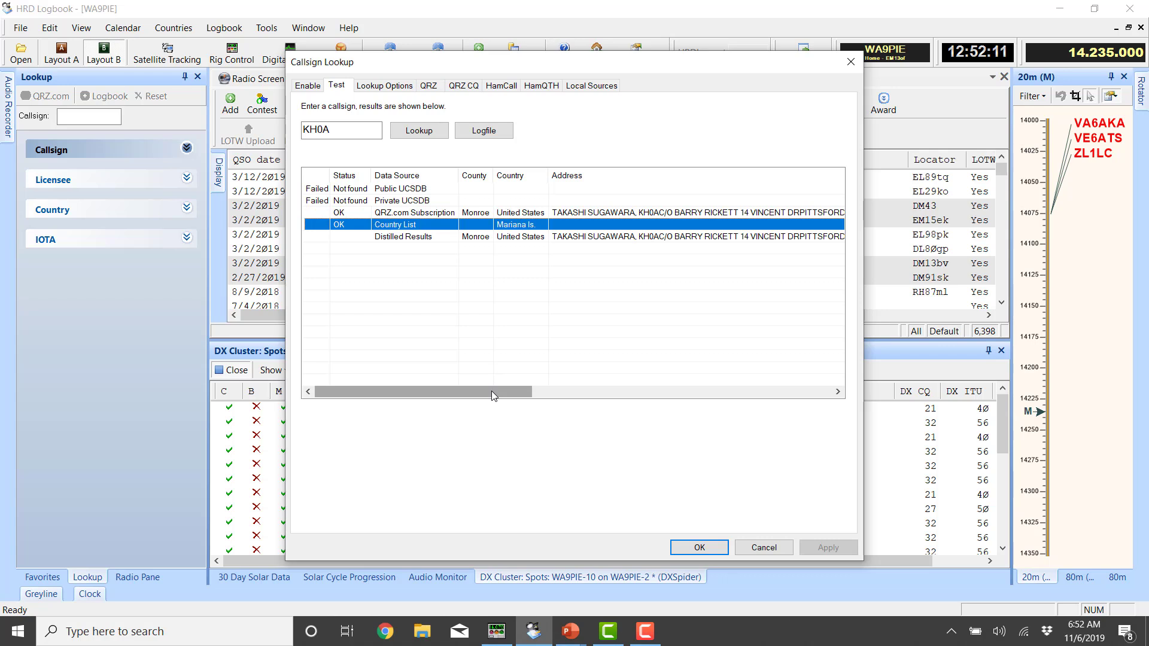
pyautogui.moveTo(492, 395); pyautogui.dragTo(630, 353)
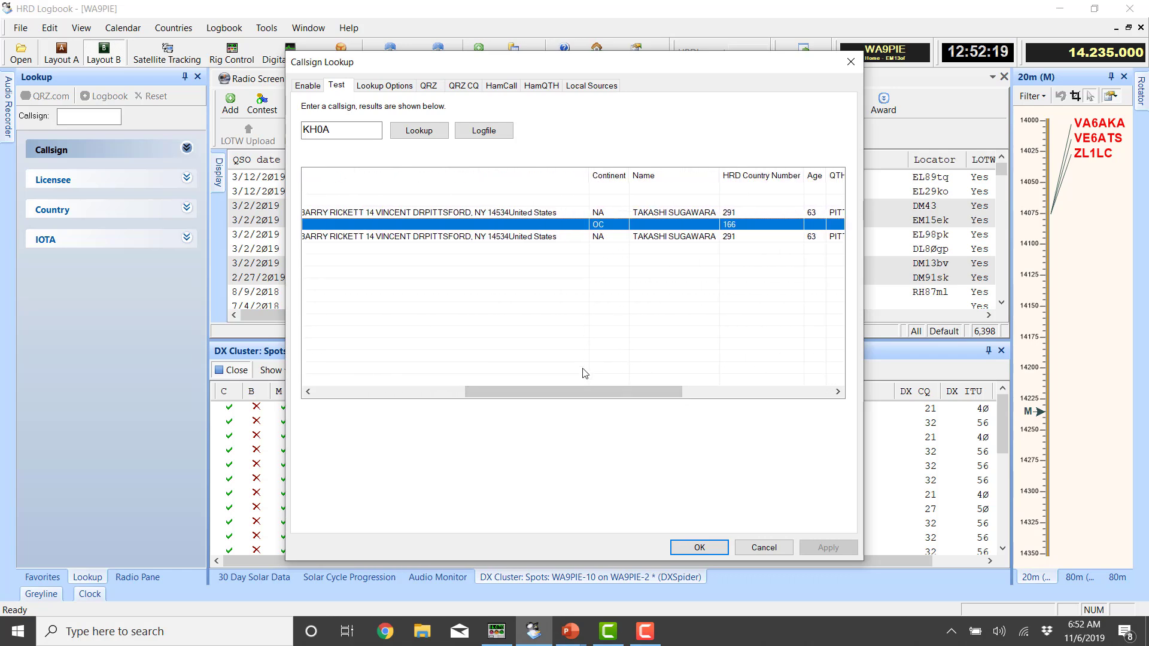
pyautogui.moveTo(581, 391); pyautogui.dragTo(397, 357)
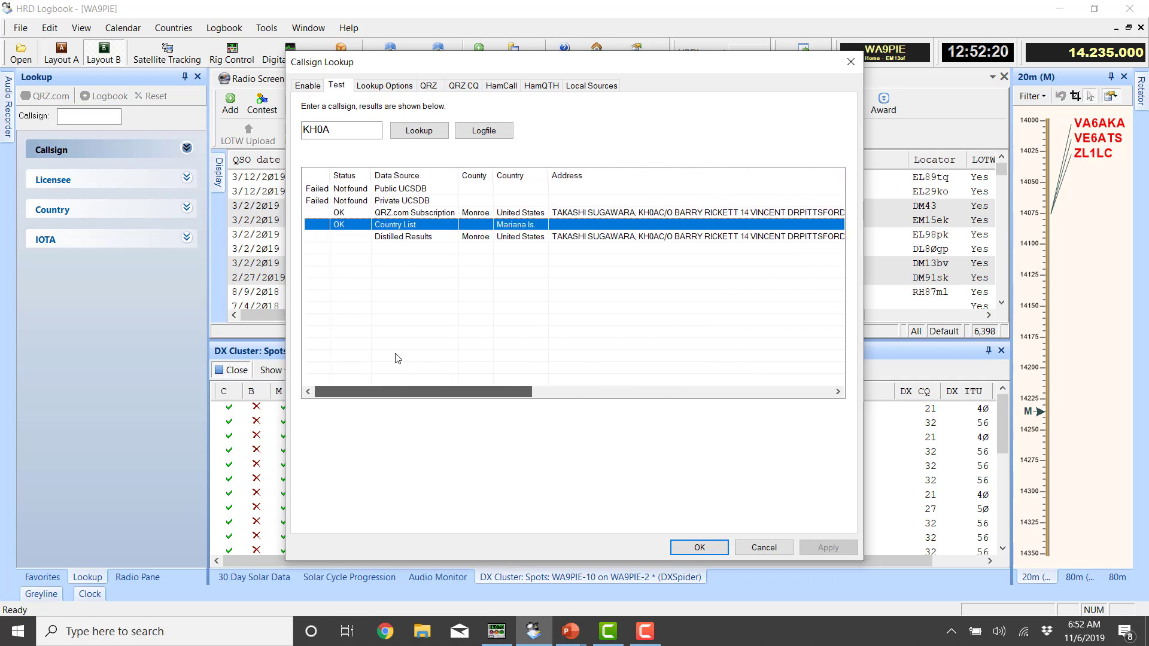
pyautogui.click(350, 239)
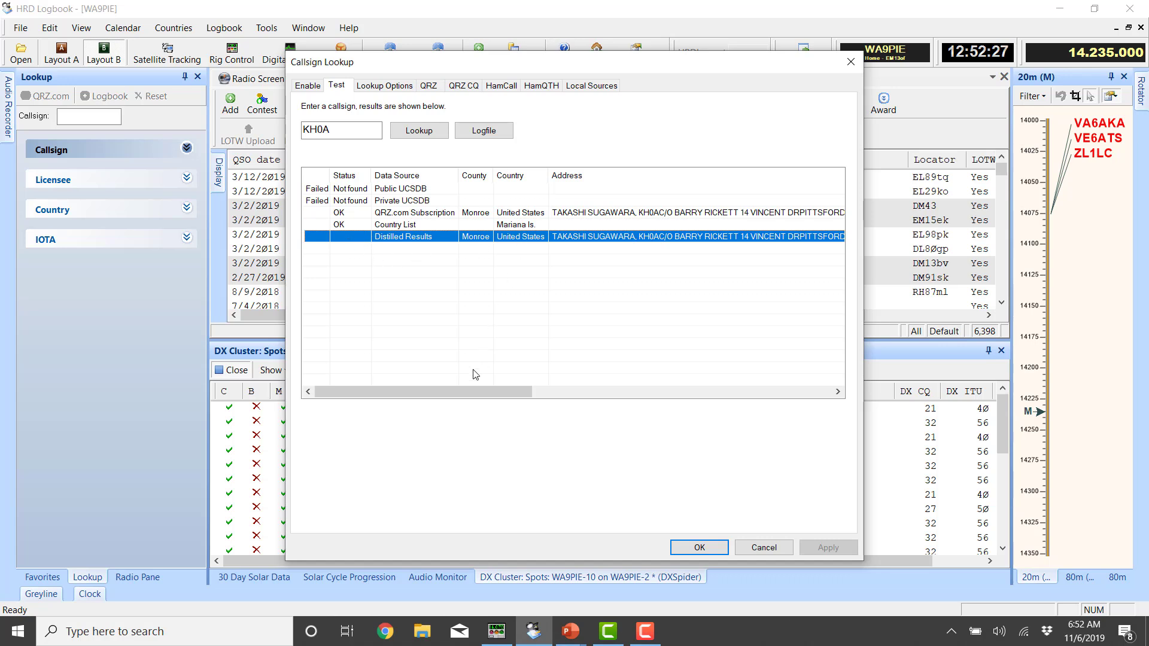
pyautogui.moveTo(468, 392); pyautogui.dragTo(664, 415)
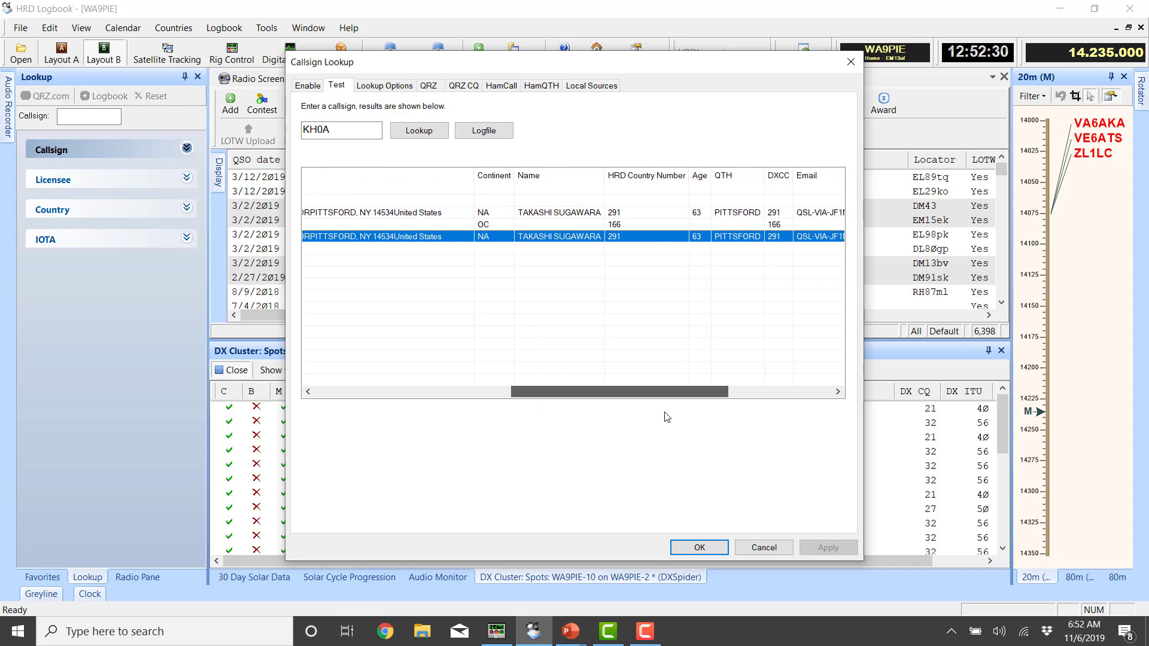
pyautogui.click(697, 547)
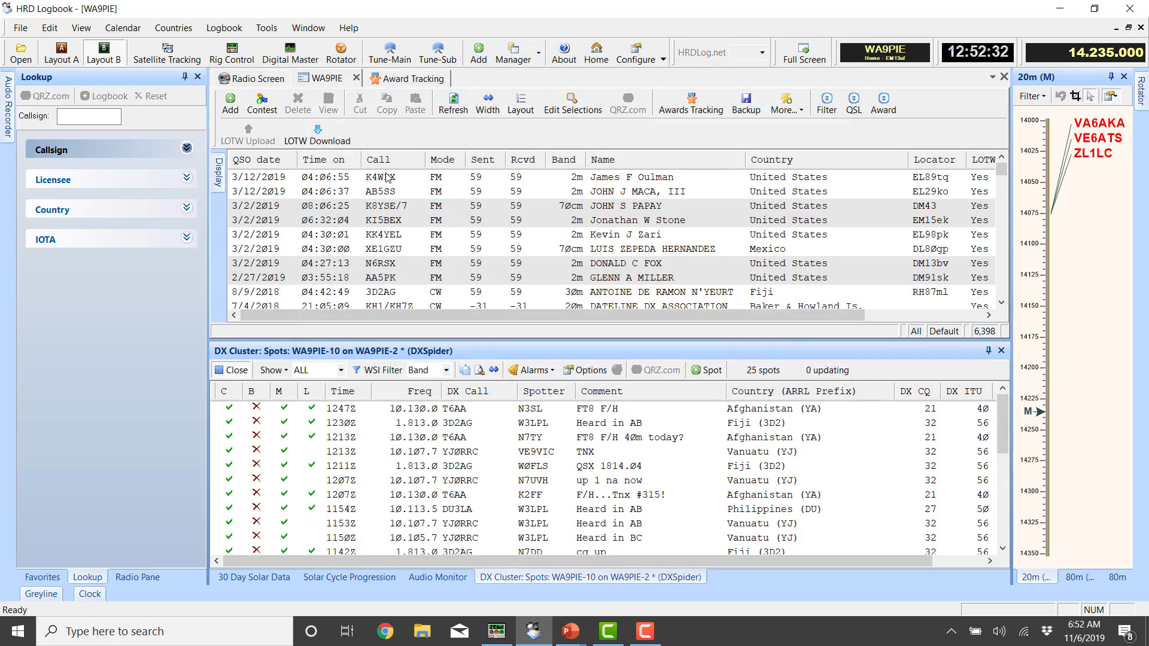
# Step: Start a new log entry for callsign KH0A and let the lookup fill in its fields
pyautogui.click(230, 103)
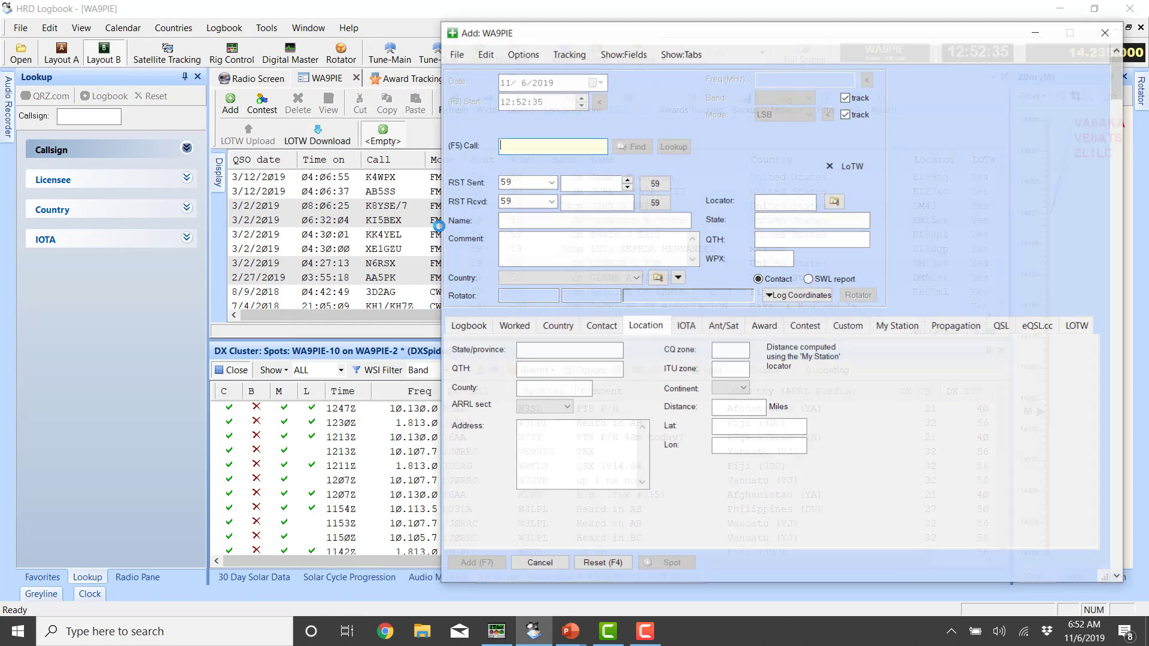
pyautogui.write('KH0A')
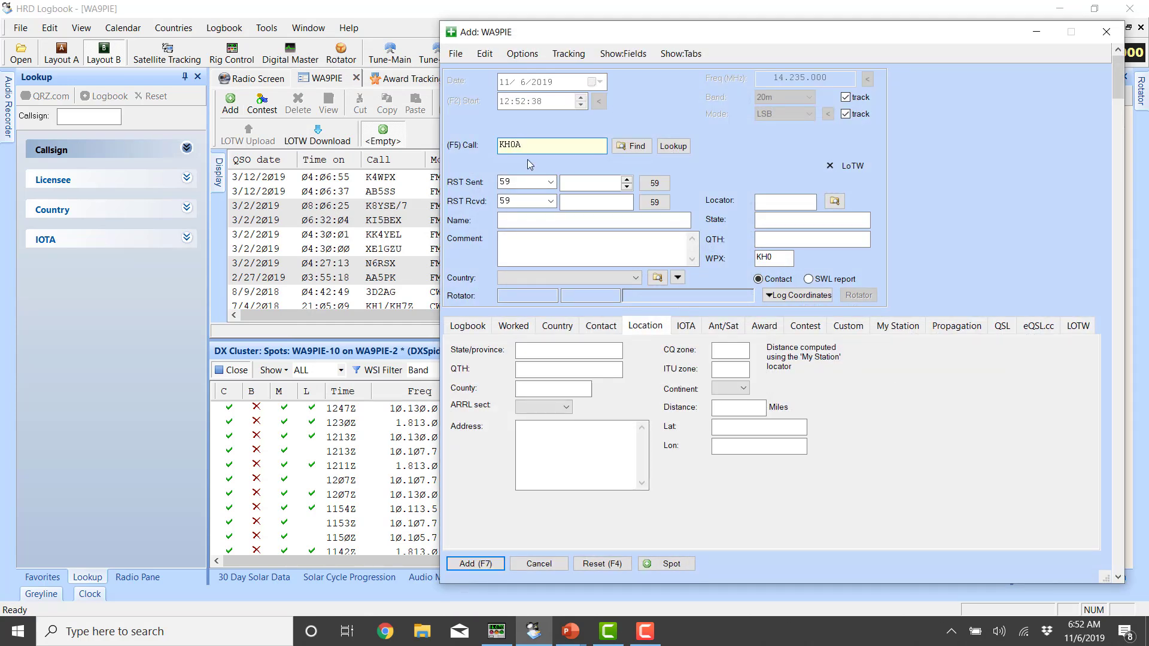
pyautogui.press('Tab')
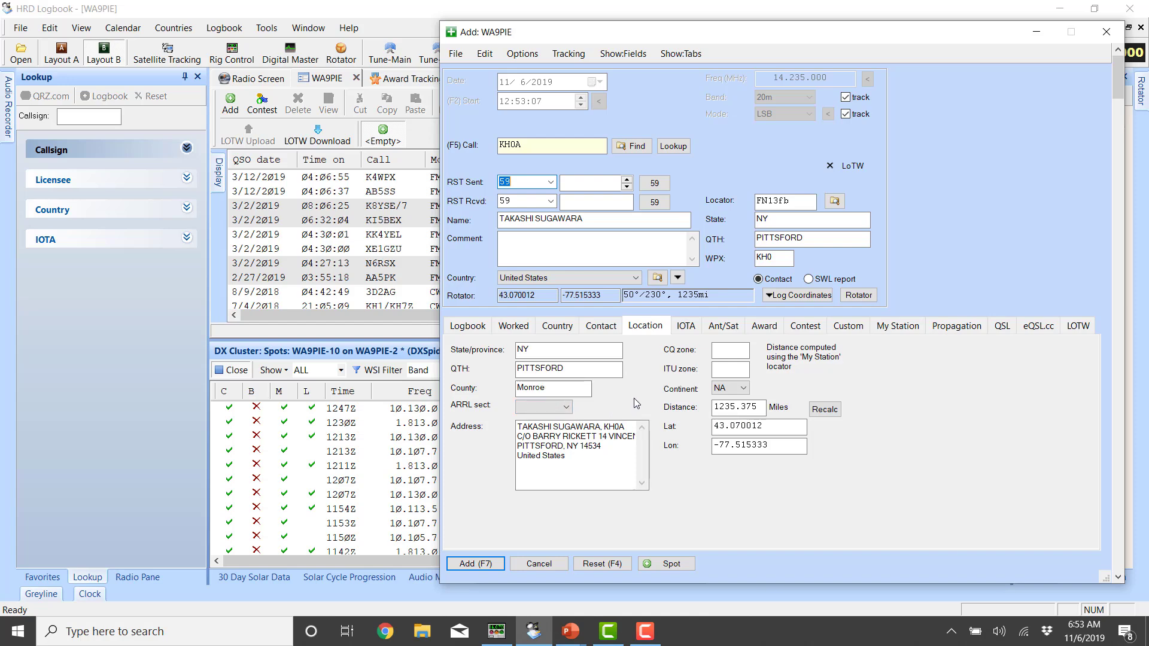
pyautogui.click(610, 329)
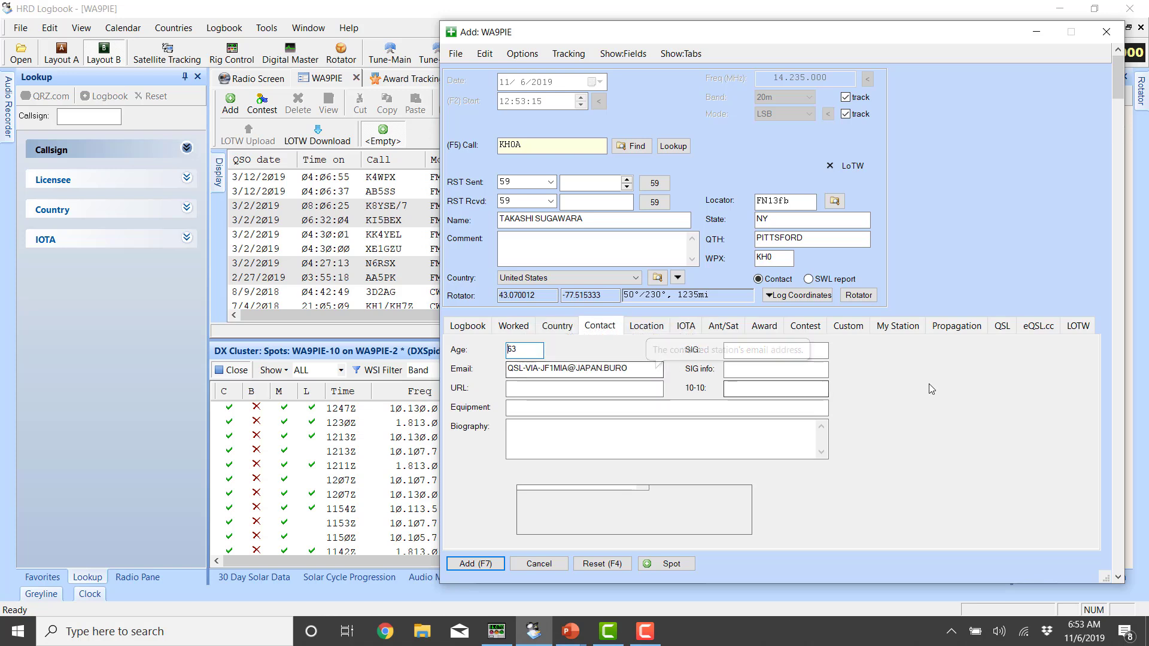
pyautogui.click(1001, 328)
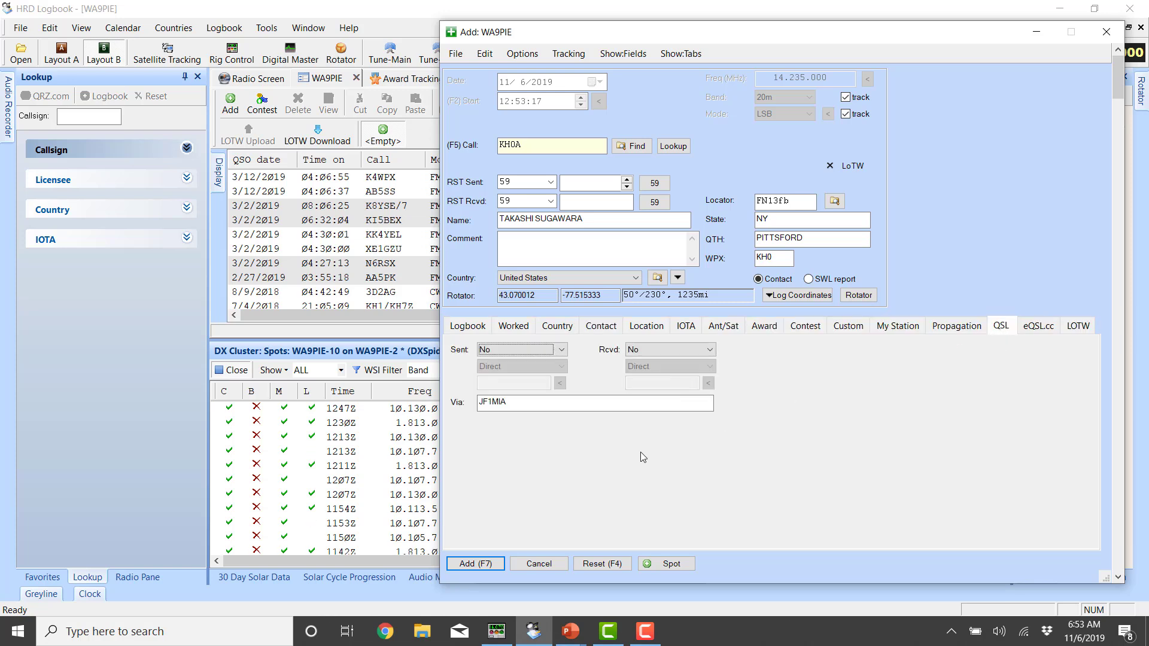
pyautogui.doubleClick(476, 404)
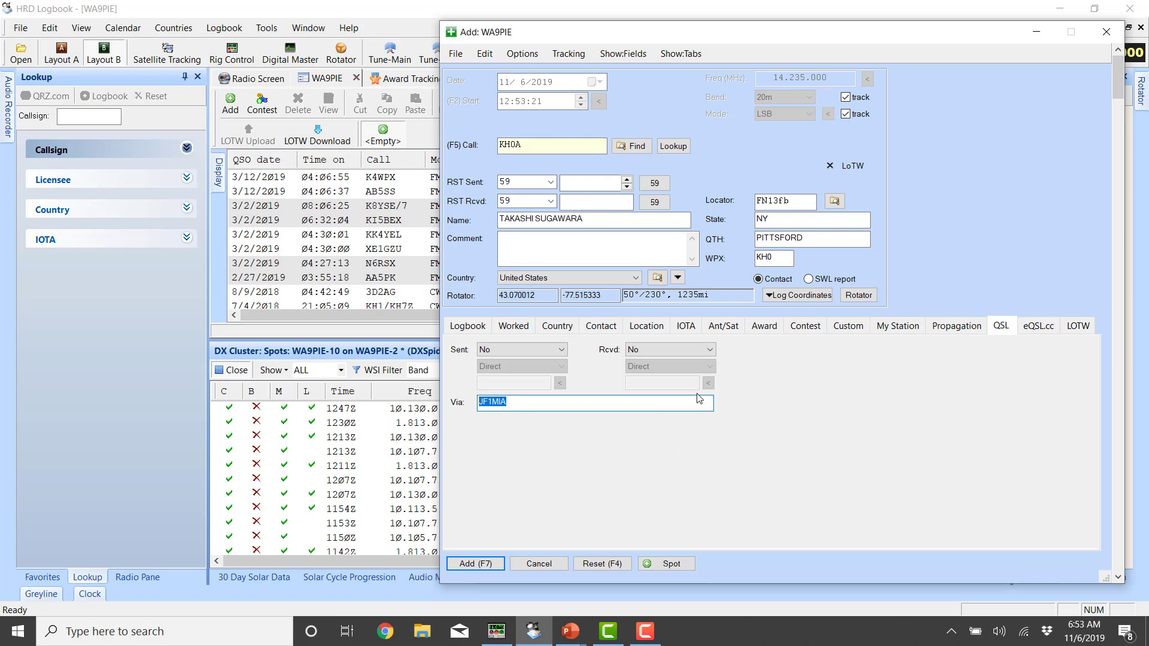
pyautogui.click(652, 329)
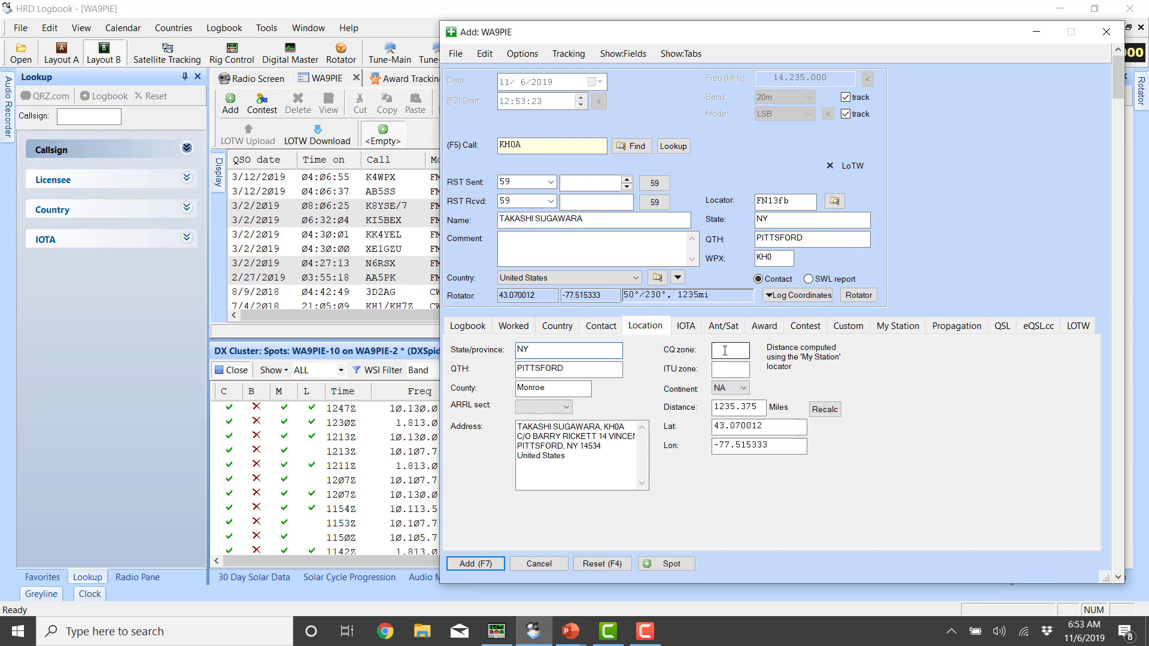
pyautogui.click(558, 563)
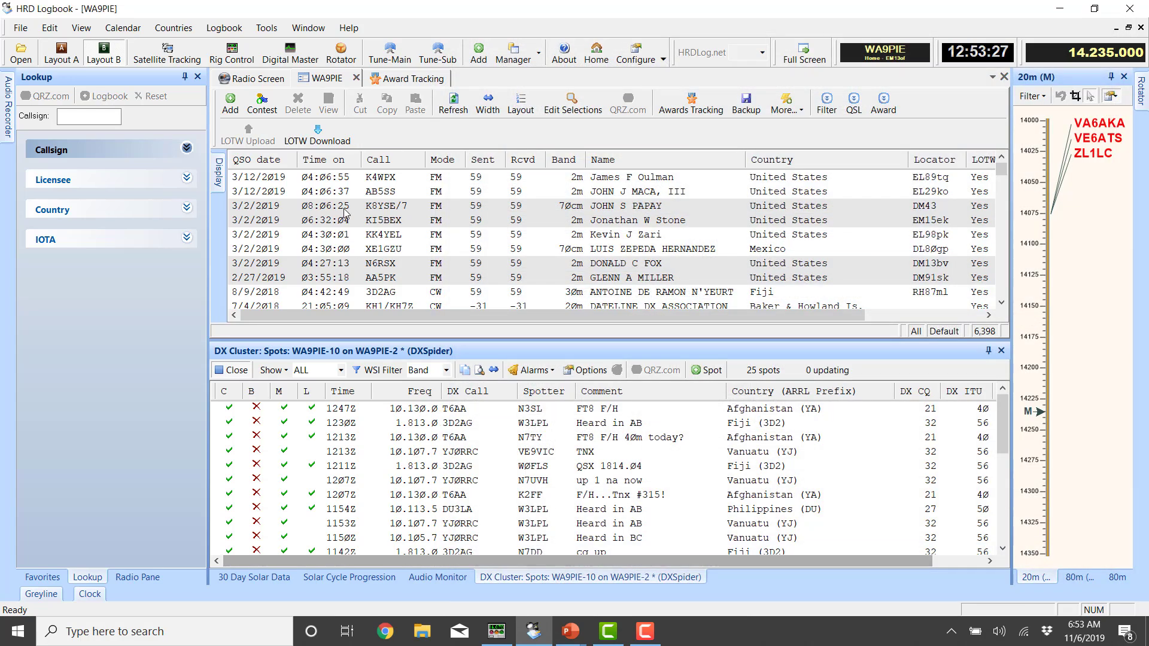
# Step: Reopen the Callsign Lookup configuration and repeat the test lookup for KH0A
pyautogui.click(235, 30)
pyautogui.moveTo(267, 28)
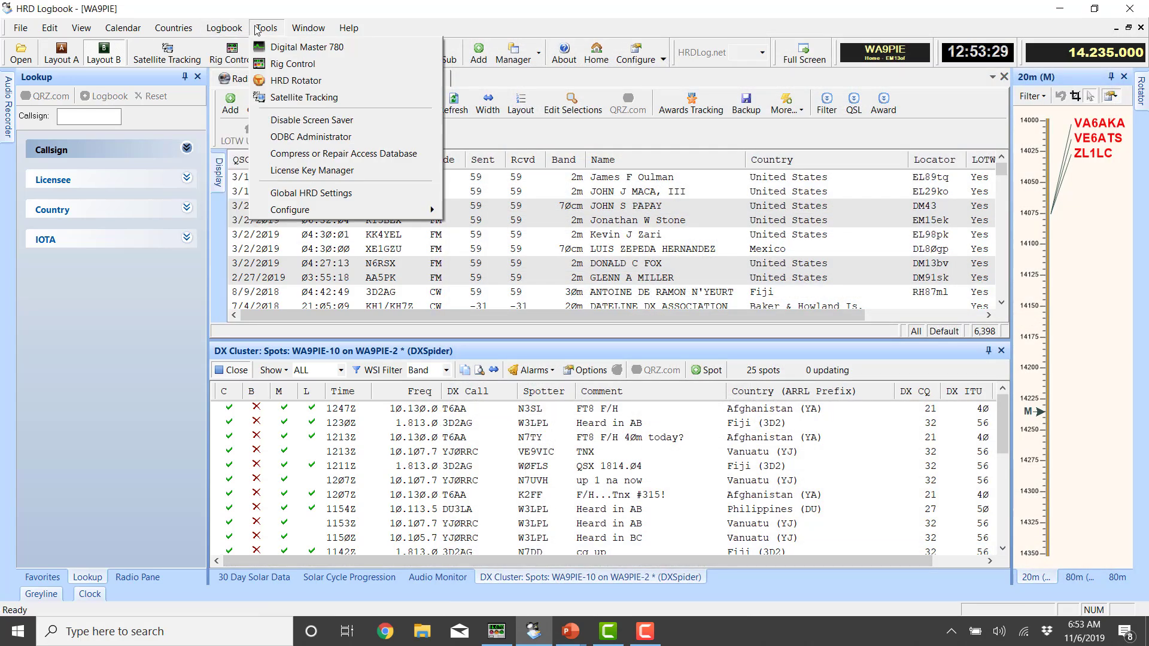
pyautogui.moveTo(374, 207)
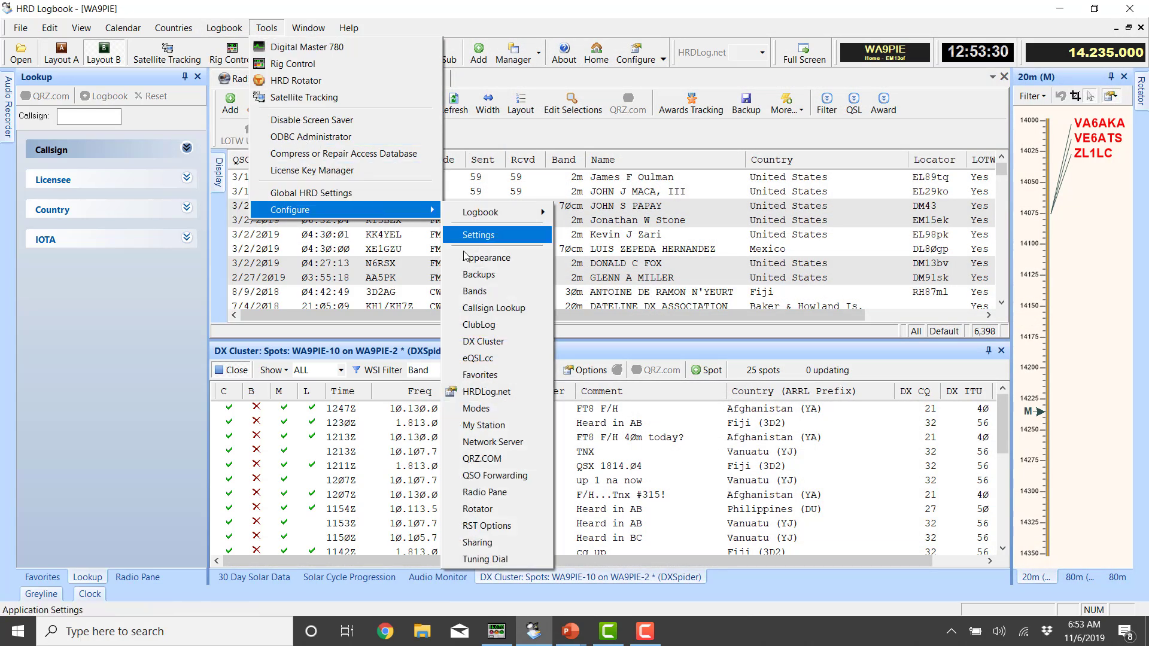
pyautogui.click(499, 309)
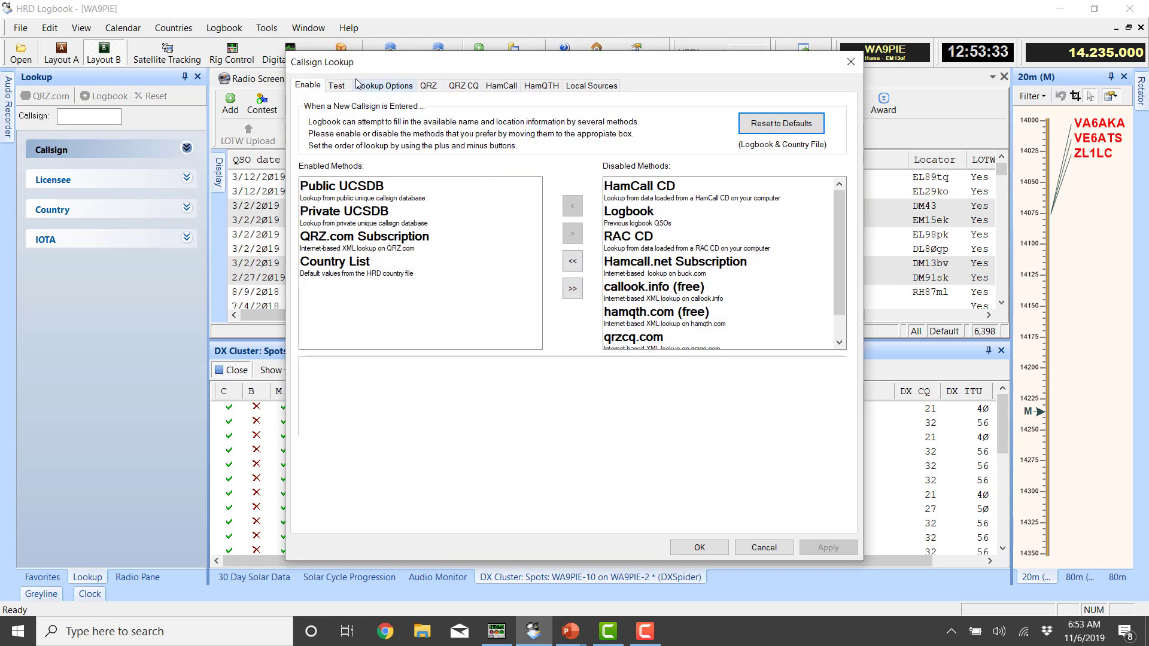
pyautogui.click(336, 85)
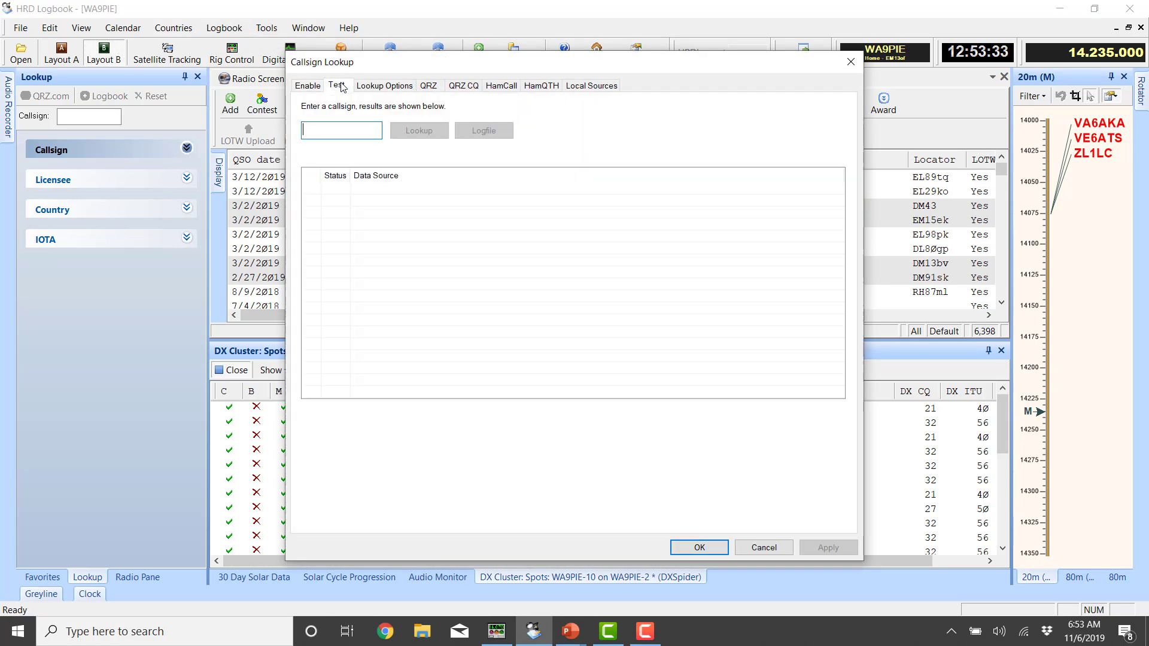
pyautogui.click(364, 128)
pyautogui.write('KH0A')
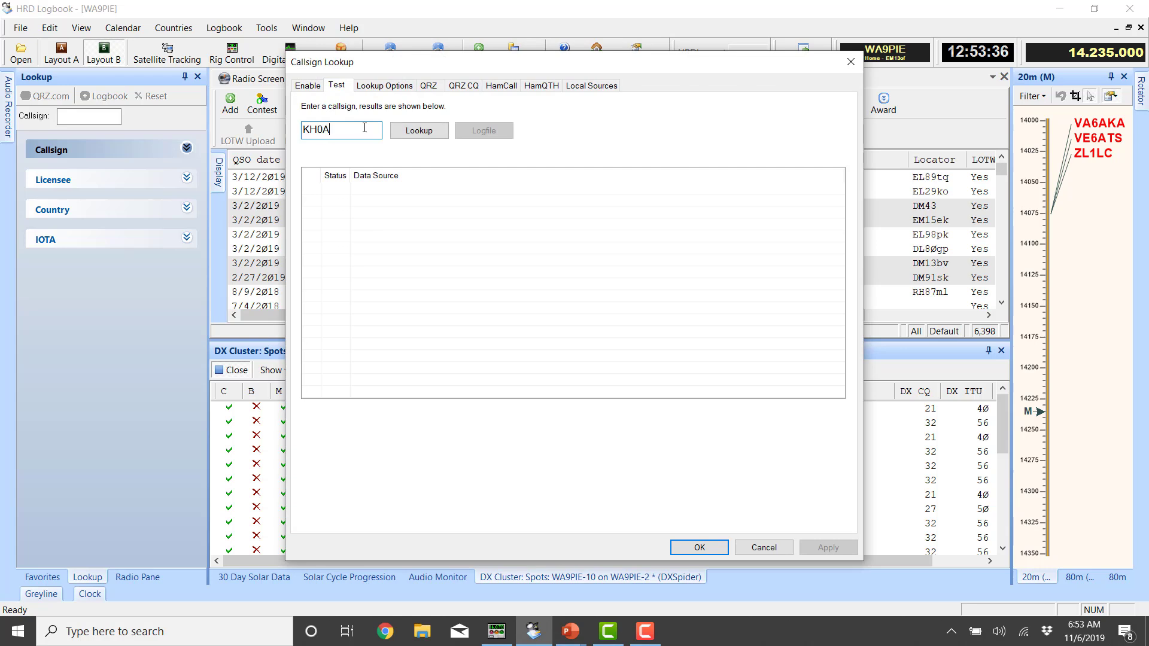
pyautogui.click(412, 130)
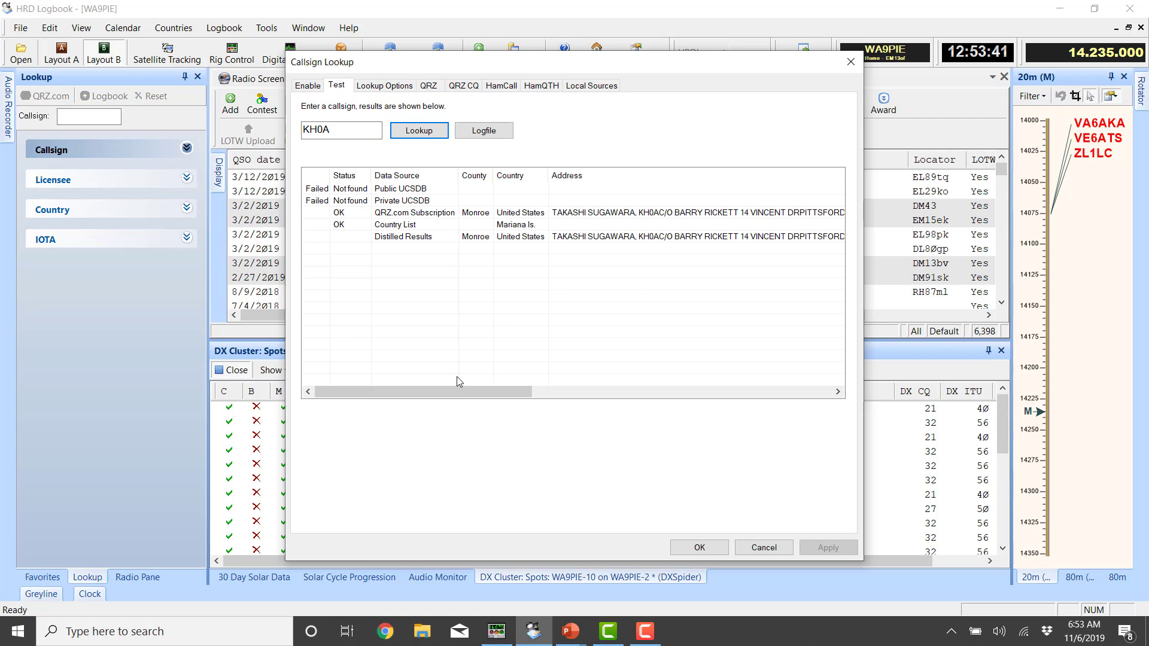
# Step: Examine the remaining result columns through QSL via, and cancel out of the Callsign Lookup settings
pyautogui.moveTo(461, 391); pyautogui.dragTo(778, 411)
pyautogui.moveTo(698, 403); pyautogui.dragTo(722, 444)
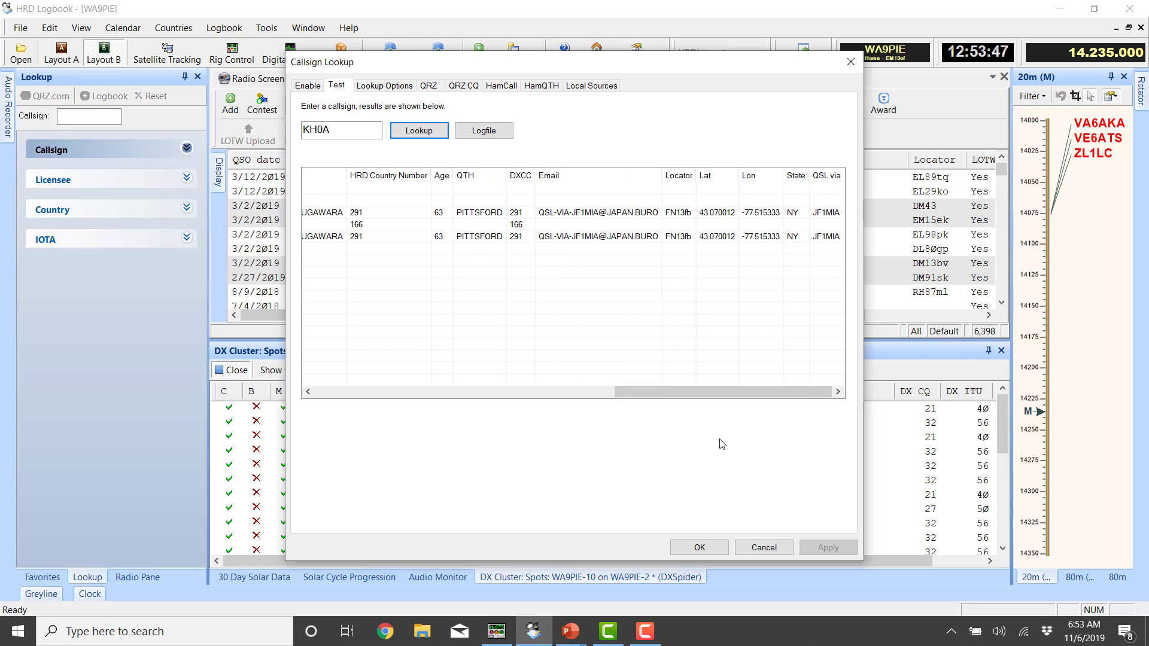
pyautogui.click(764, 548)
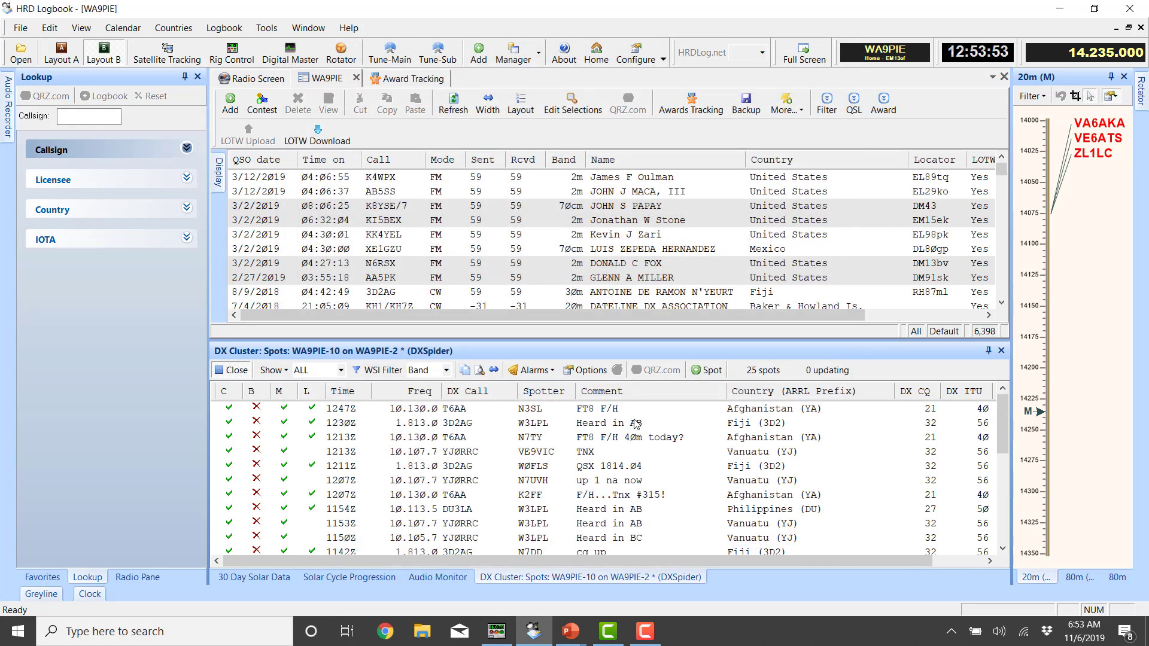
# Step: Start a new log entry for callsign WA9PIE and let the lookup populate its fields
pyautogui.click(242, 105)
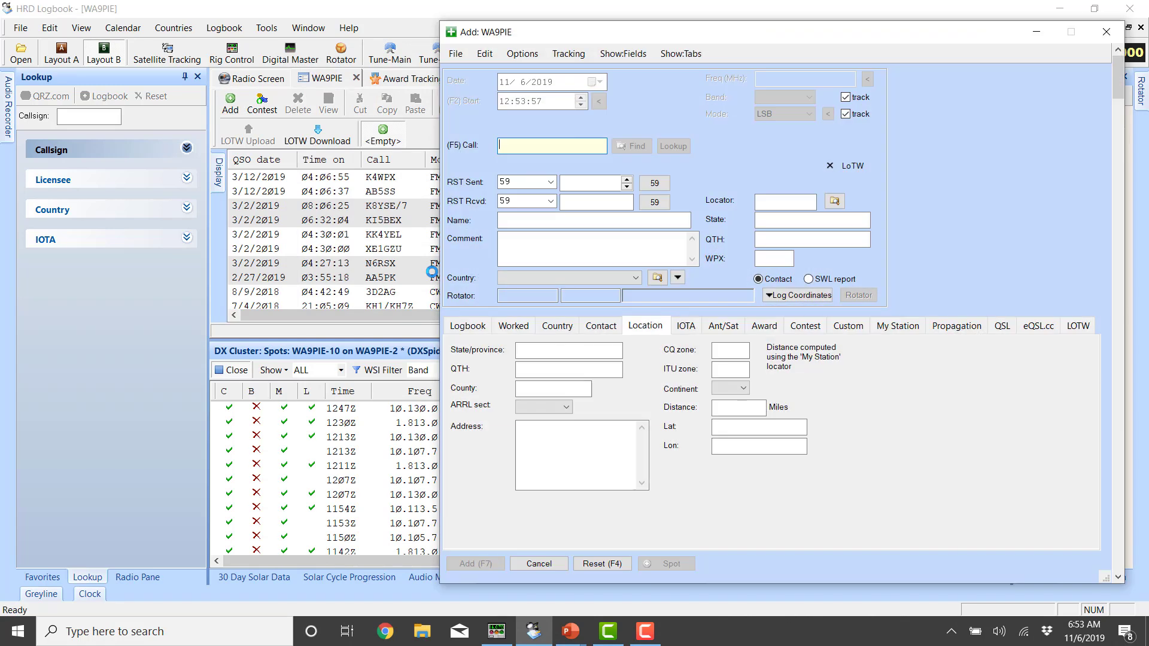
pyautogui.write('WA9PIE')
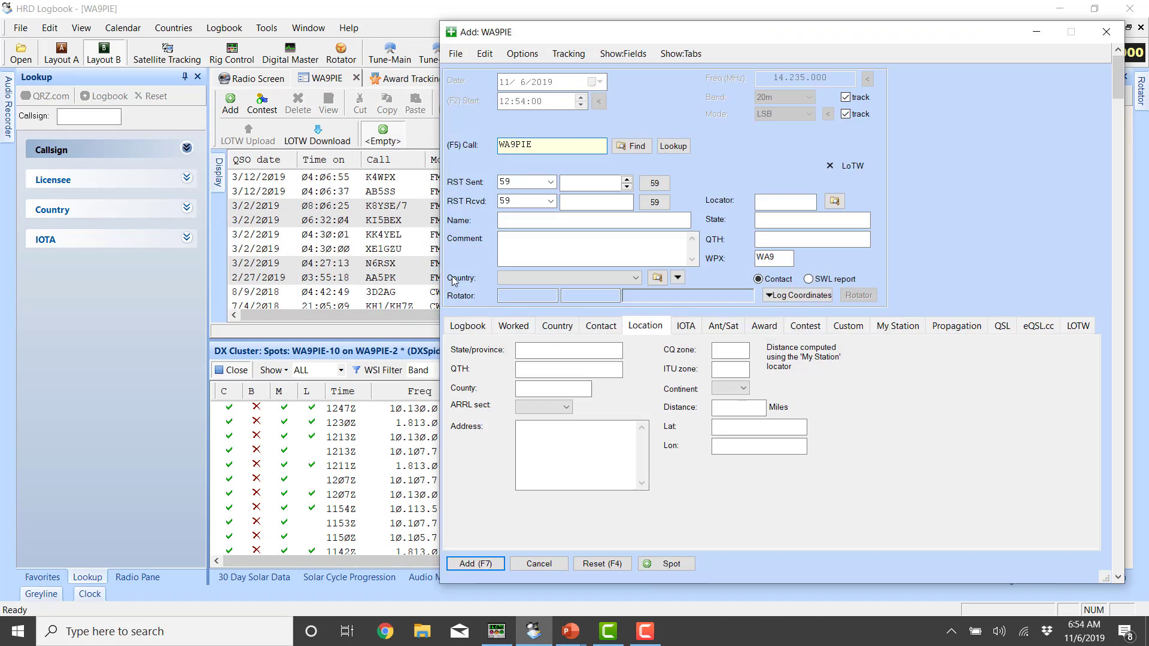
pyautogui.press('Tab')
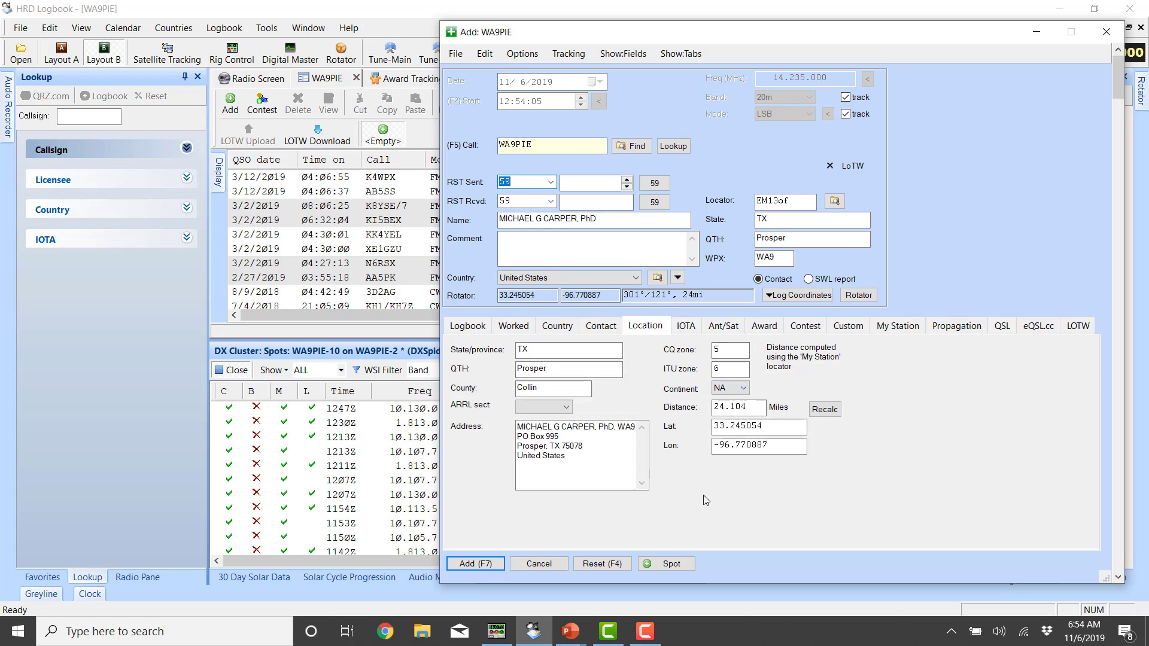
# Step: Clear the WA9PIE log entry form, and run a test lookup for WA9PIE in the Callsign Lookup configuration
pyautogui.click(617, 565)
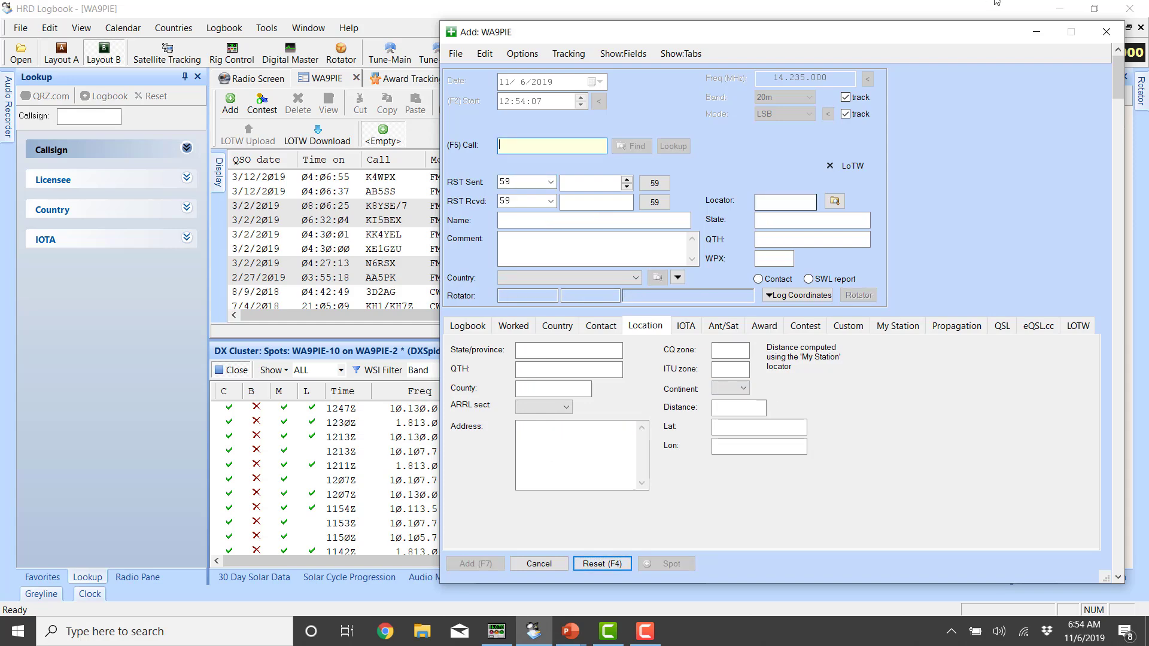
pyautogui.click(278, 28)
pyautogui.moveTo(383, 209)
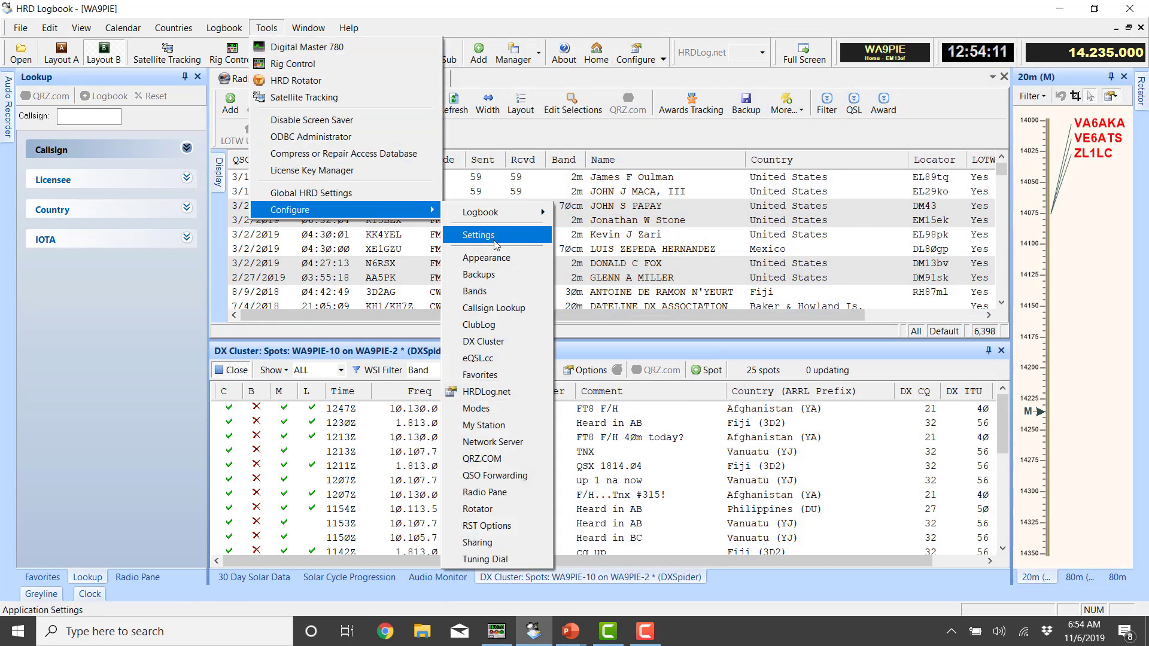
pyautogui.click(497, 307)
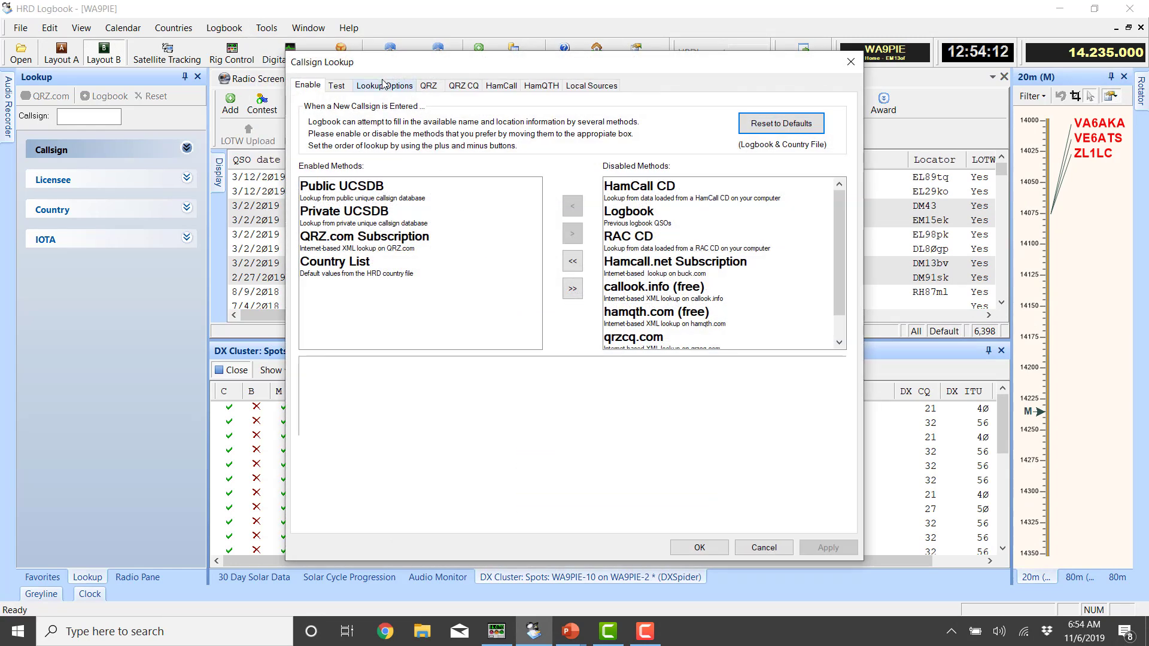
pyautogui.click(336, 86)
pyautogui.write('WA9PIE')
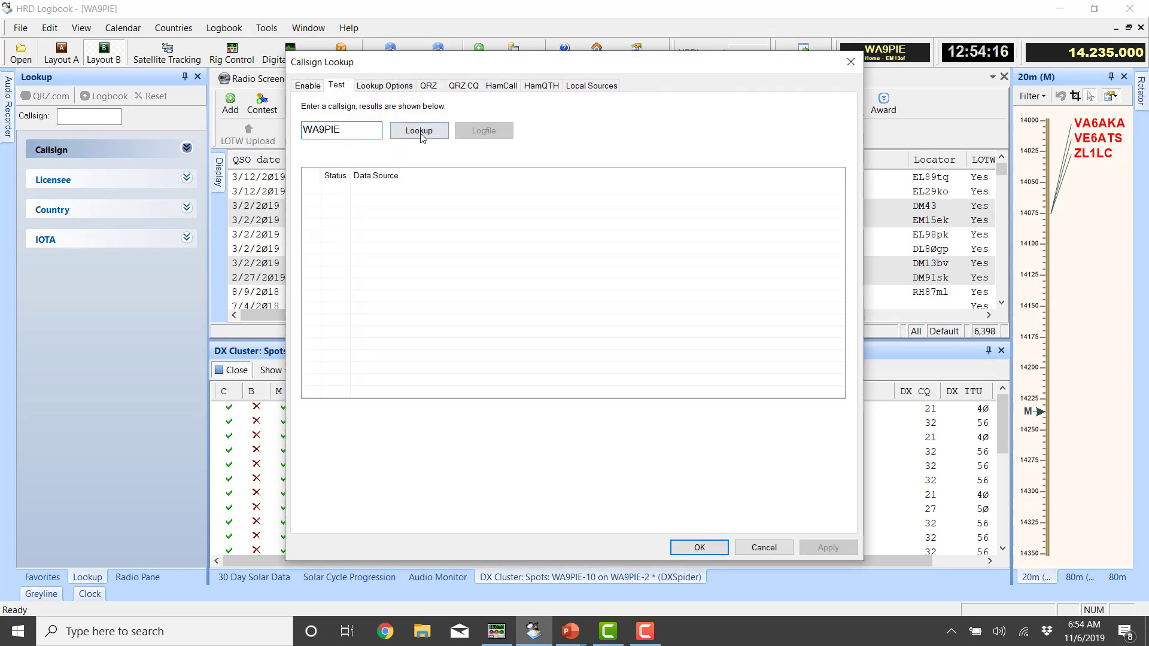
pyautogui.click(420, 131)
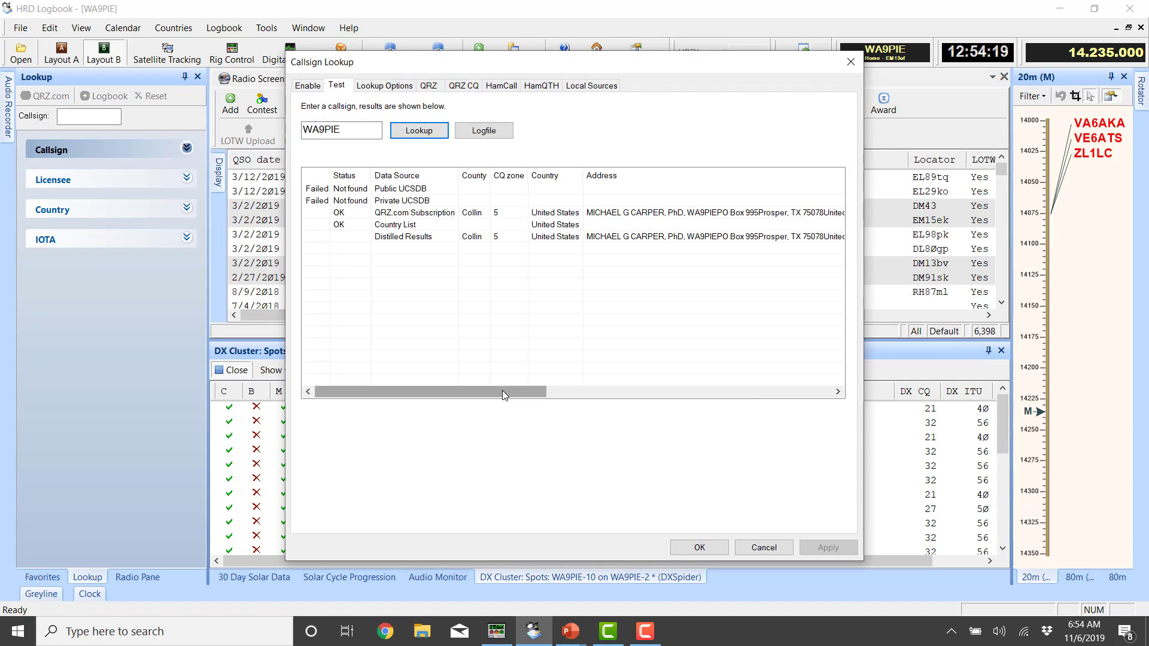
# Step: Examine the QRZ.com Subscription row of the WA9PIE test results across all columns through QSL via
pyautogui.moveTo(501, 390); pyautogui.dragTo(522, 390)
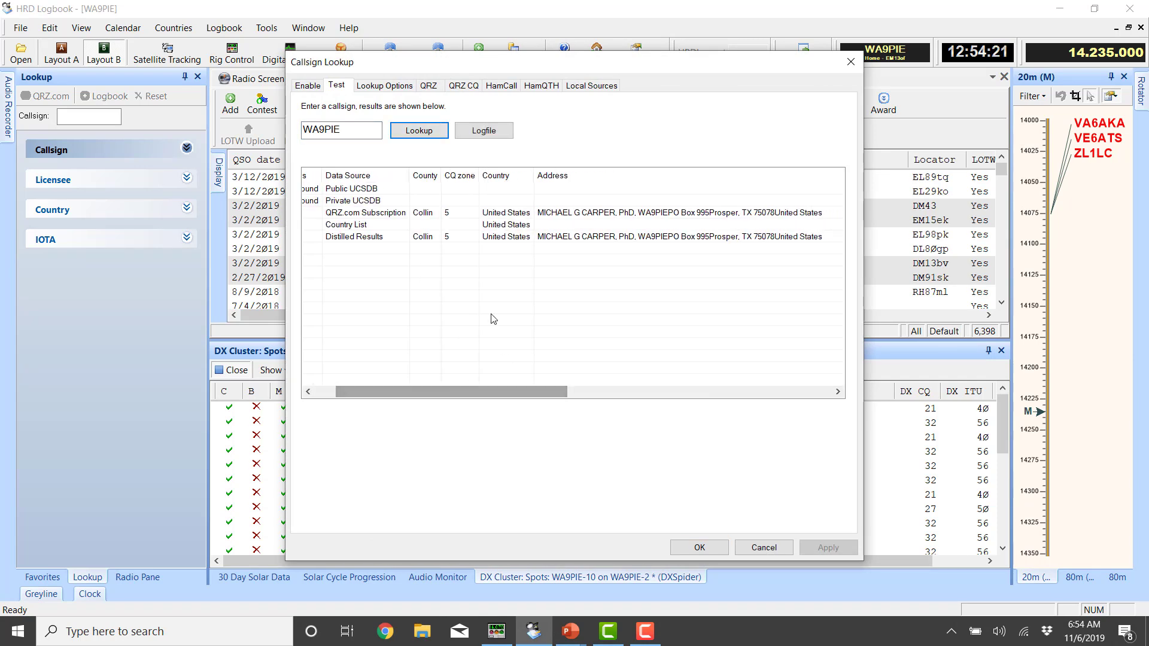
pyautogui.click(470, 214)
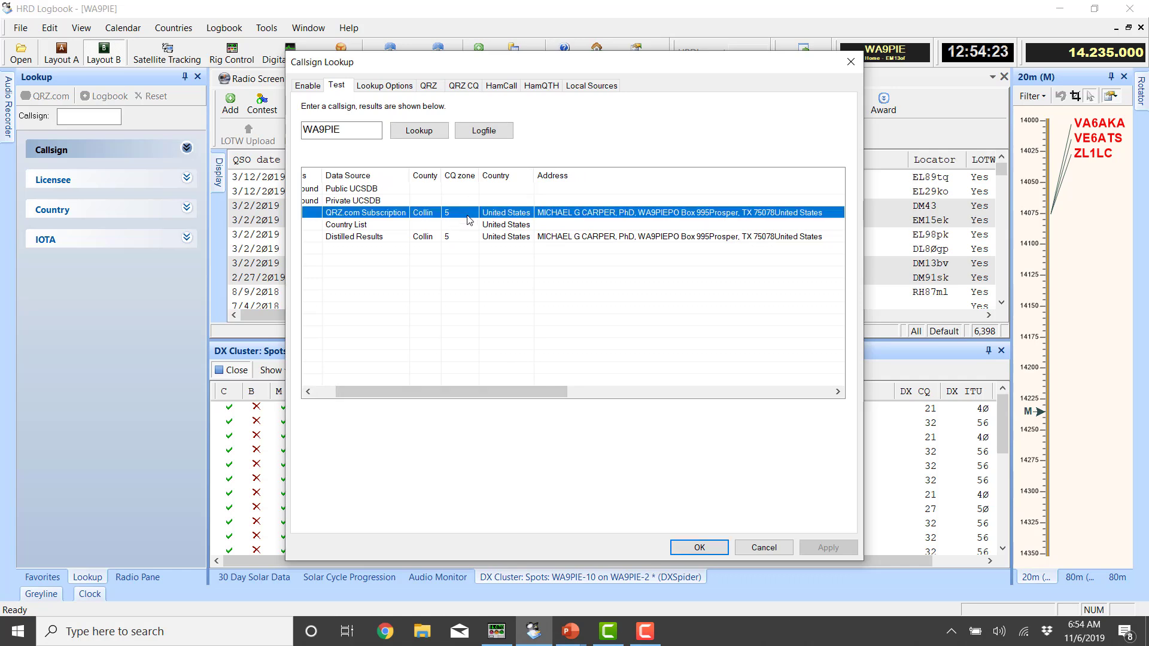
pyautogui.moveTo(536, 392); pyautogui.dragTo(835, 391)
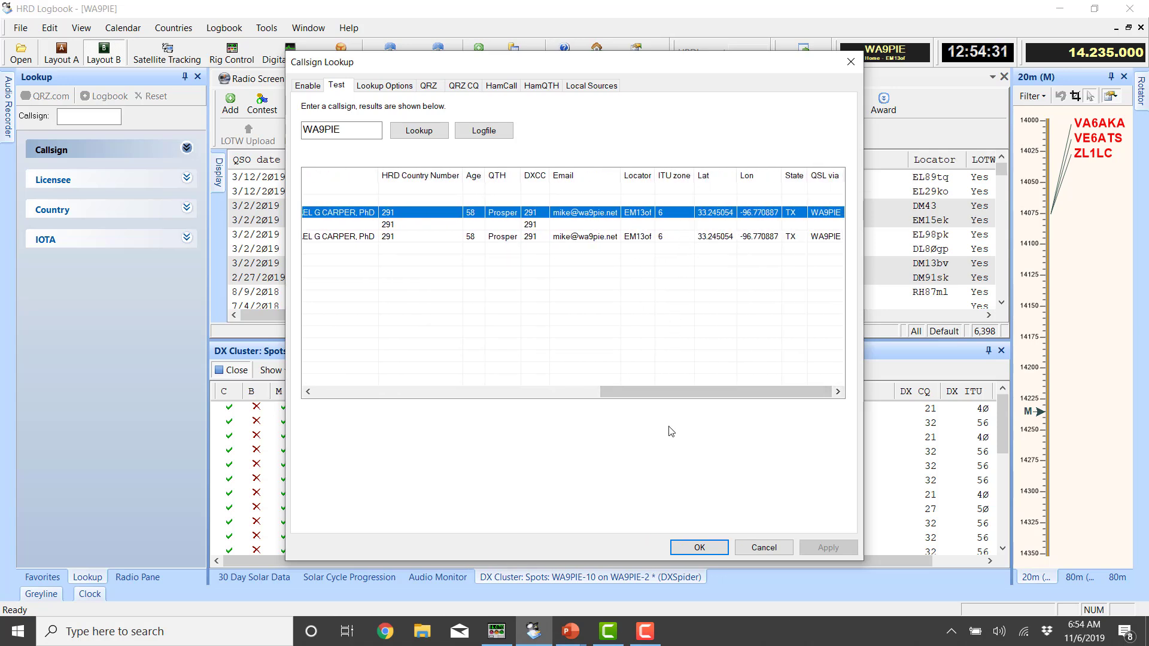
# Step: Enable the Logbook lookup method, inserting it at the QRZ.com Subscription position in the enabled methods
pyautogui.click(308, 87)
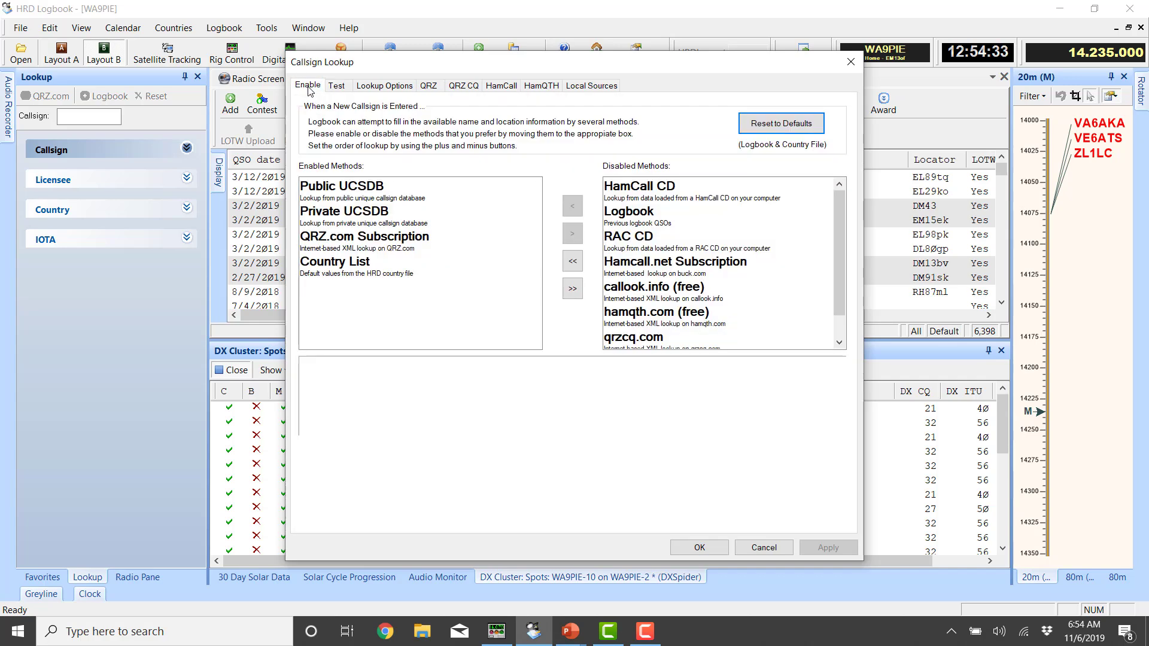
pyautogui.click(440, 251)
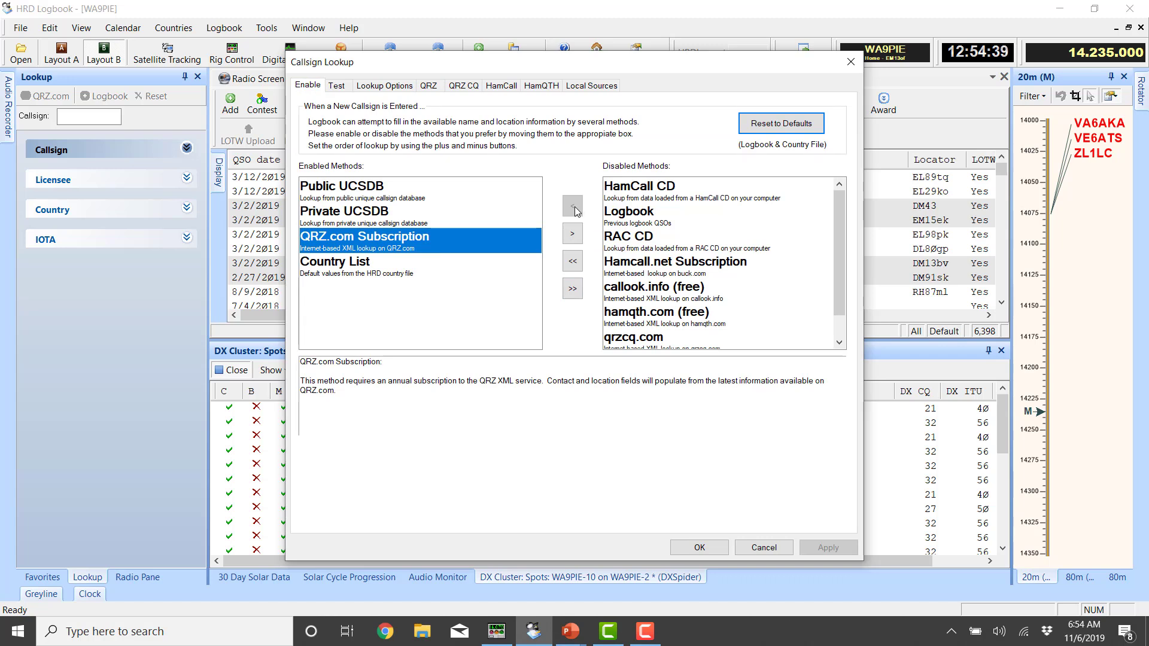
pyautogui.click(632, 215)
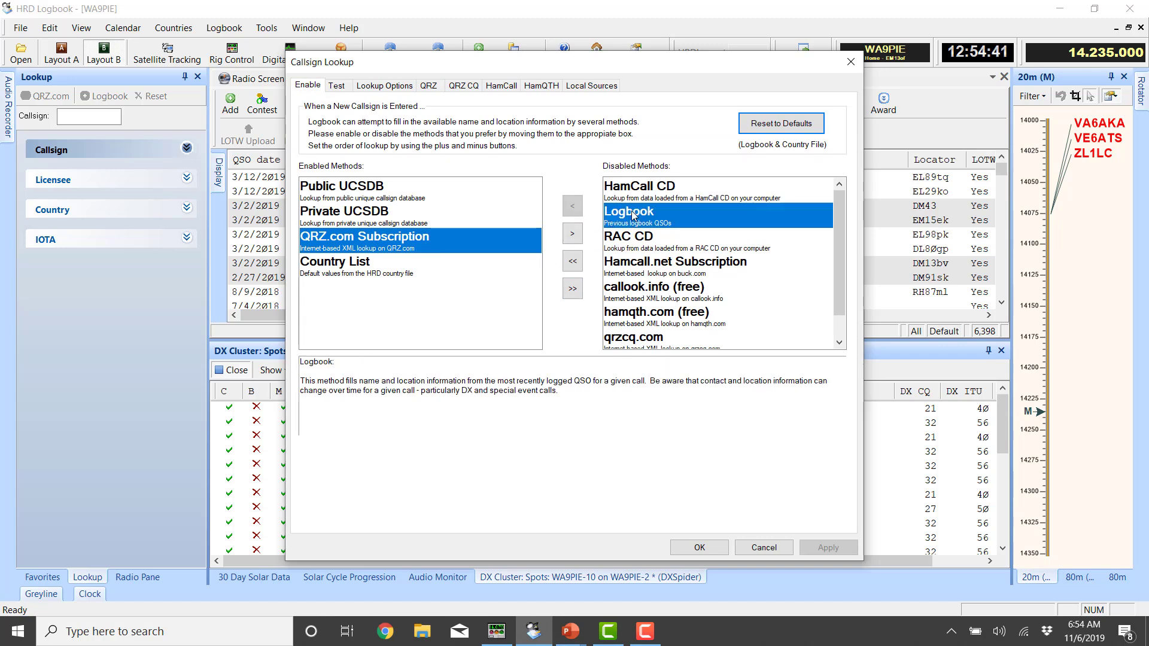
pyautogui.click(575, 208)
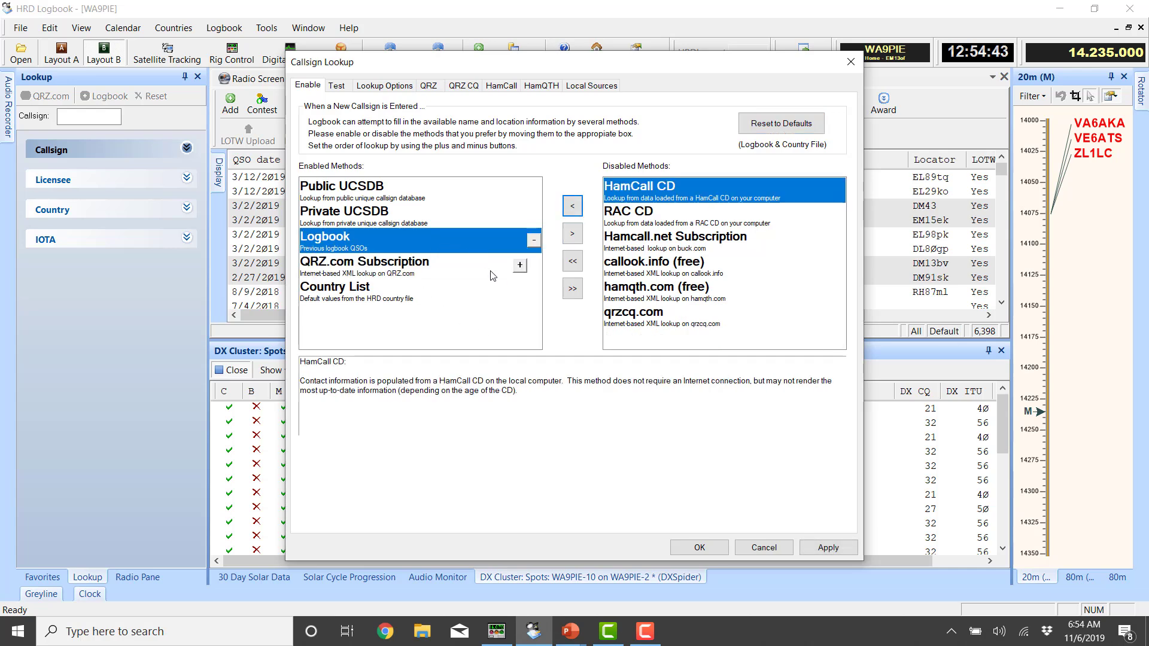
# Step: Swap the order of Logbook and QRZ.com Subscription back and forth, leave Logbook first, and save the lookup settings
pyautogui.click(533, 243)
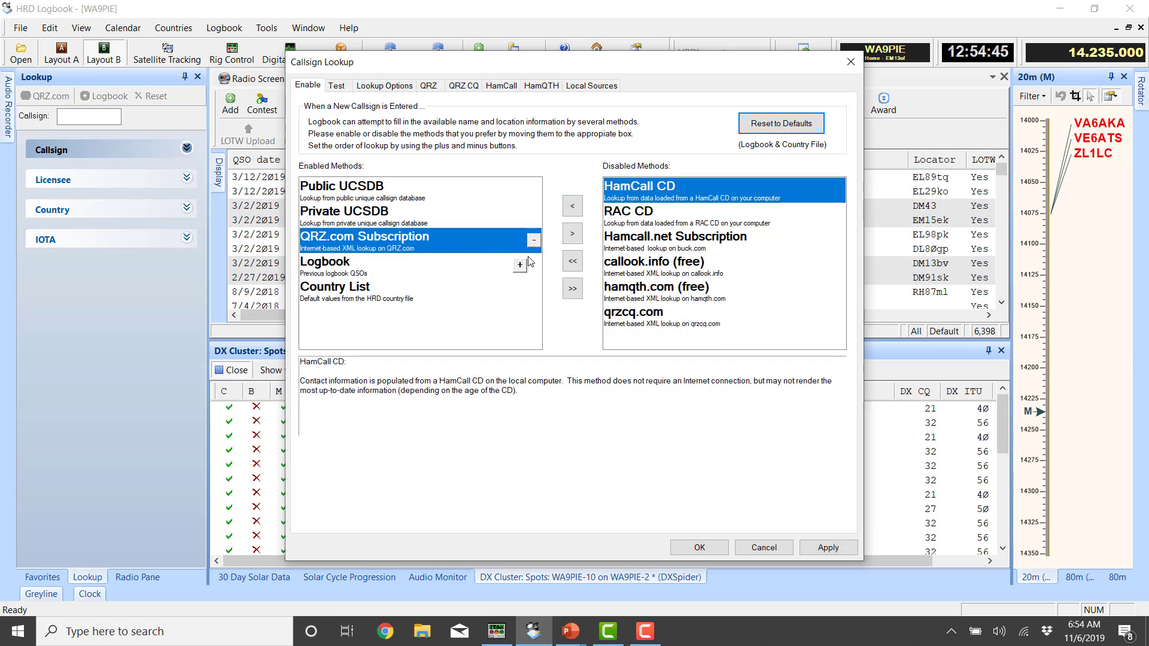
pyautogui.click(520, 266)
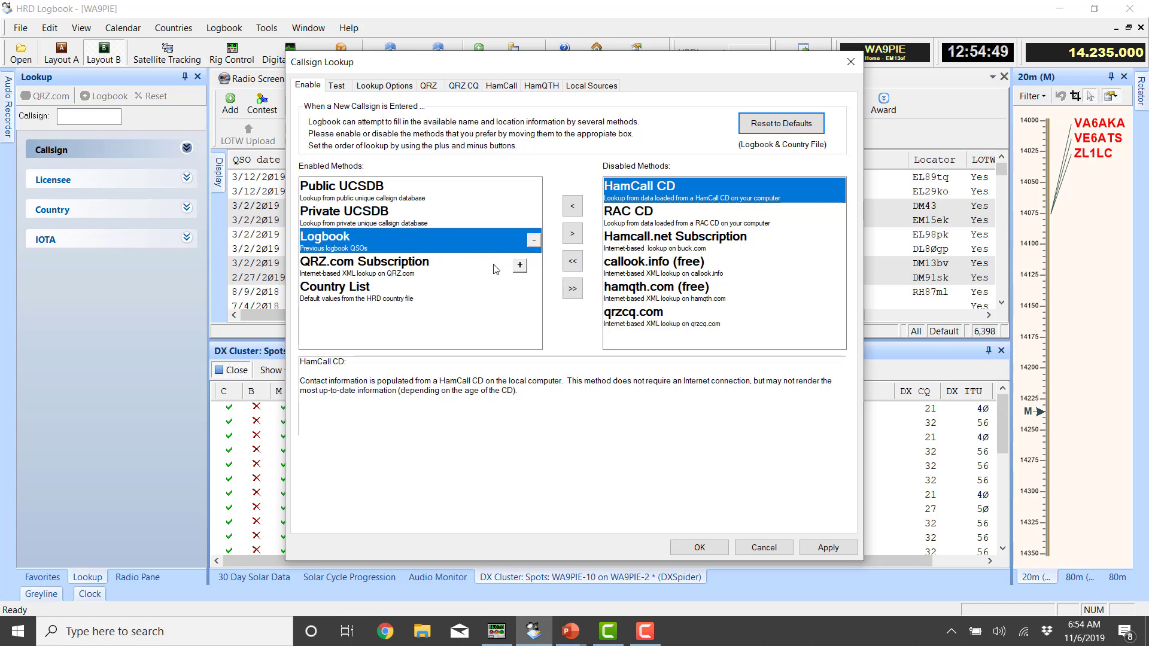
pyautogui.click(534, 243)
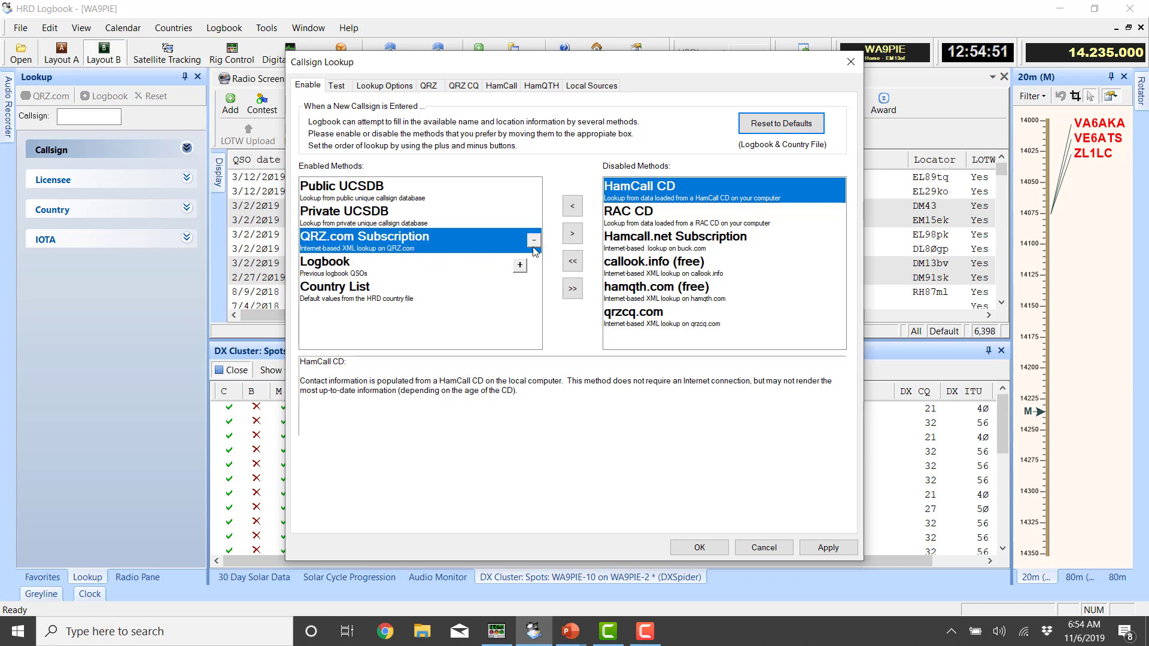
pyautogui.click(520, 267)
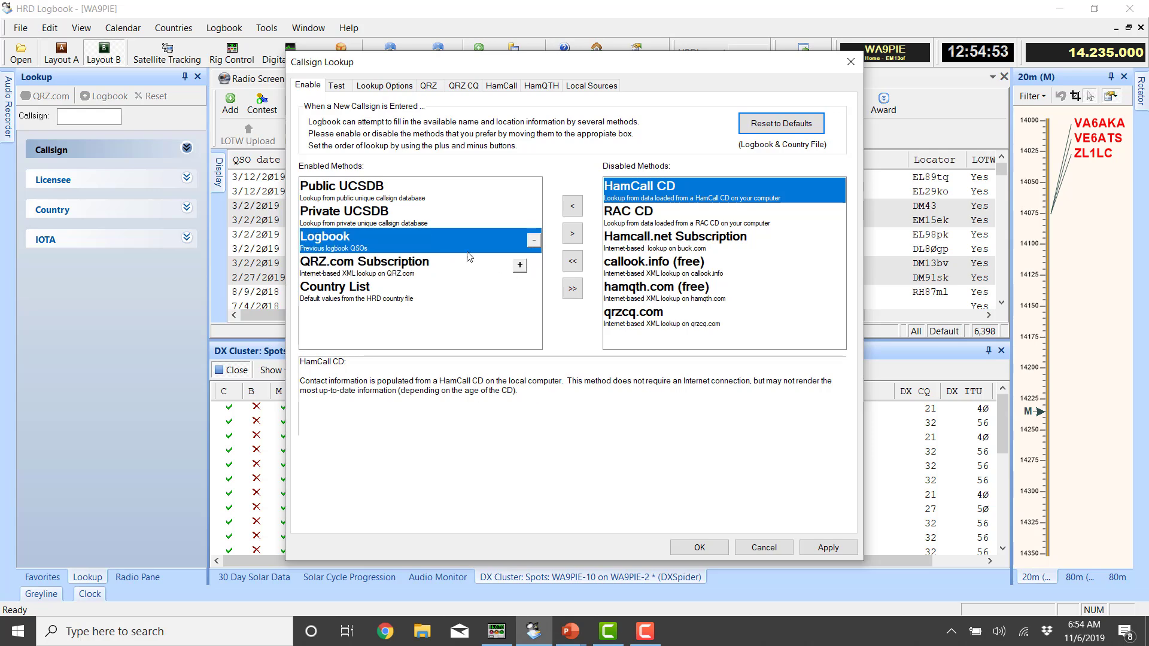
pyautogui.click(812, 553)
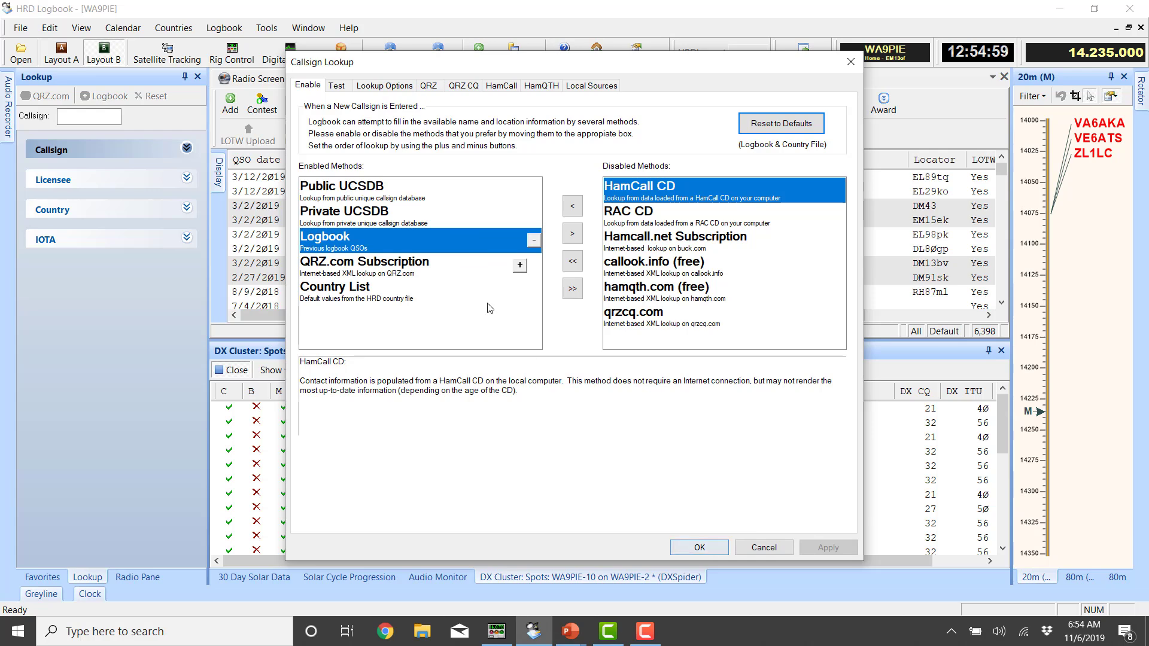
pyautogui.click(699, 547)
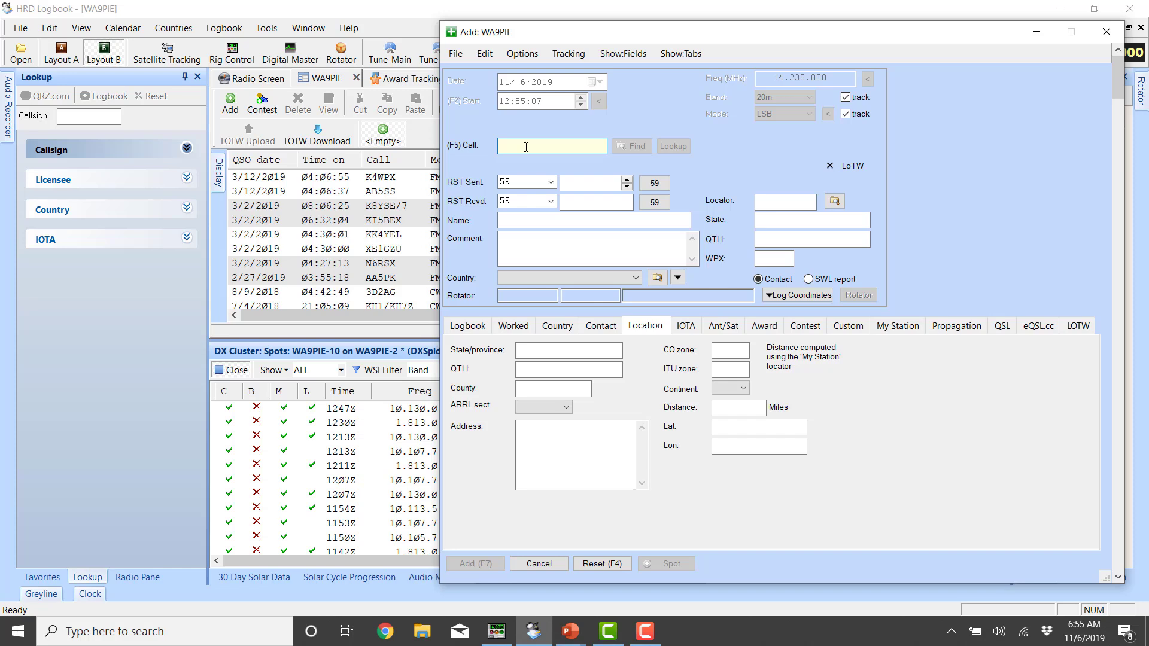
# Step: Start a new log entry for callsign K5K, check the address the lookup fills in, and discard the entry
pyautogui.write('K5K')
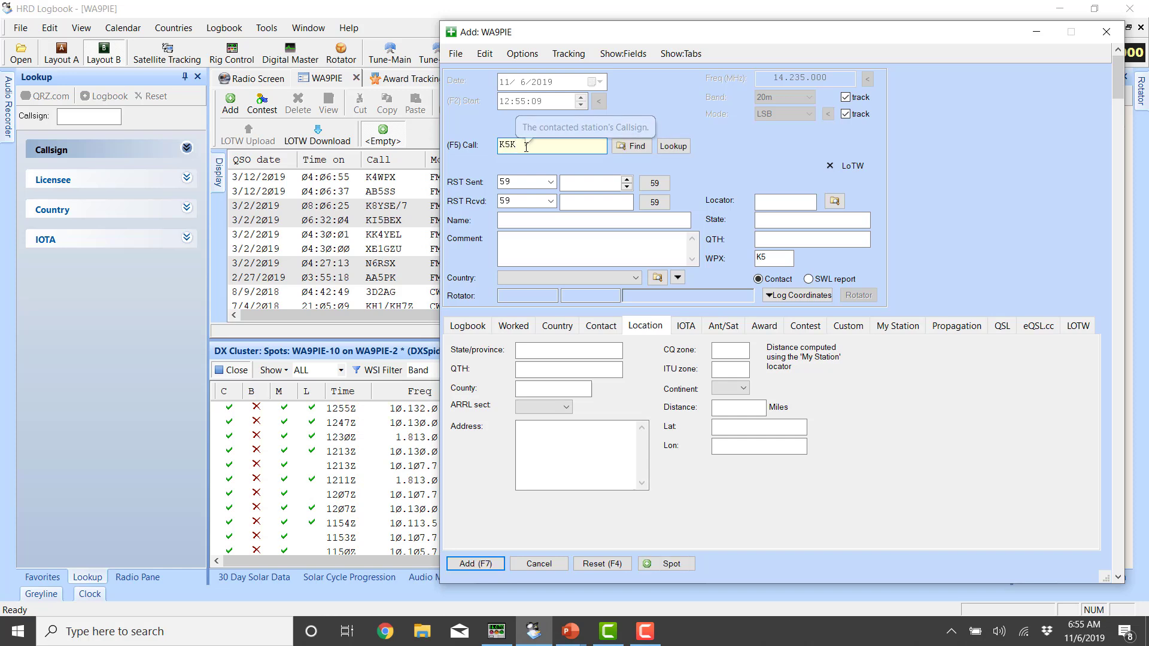
pyautogui.press('Tab')
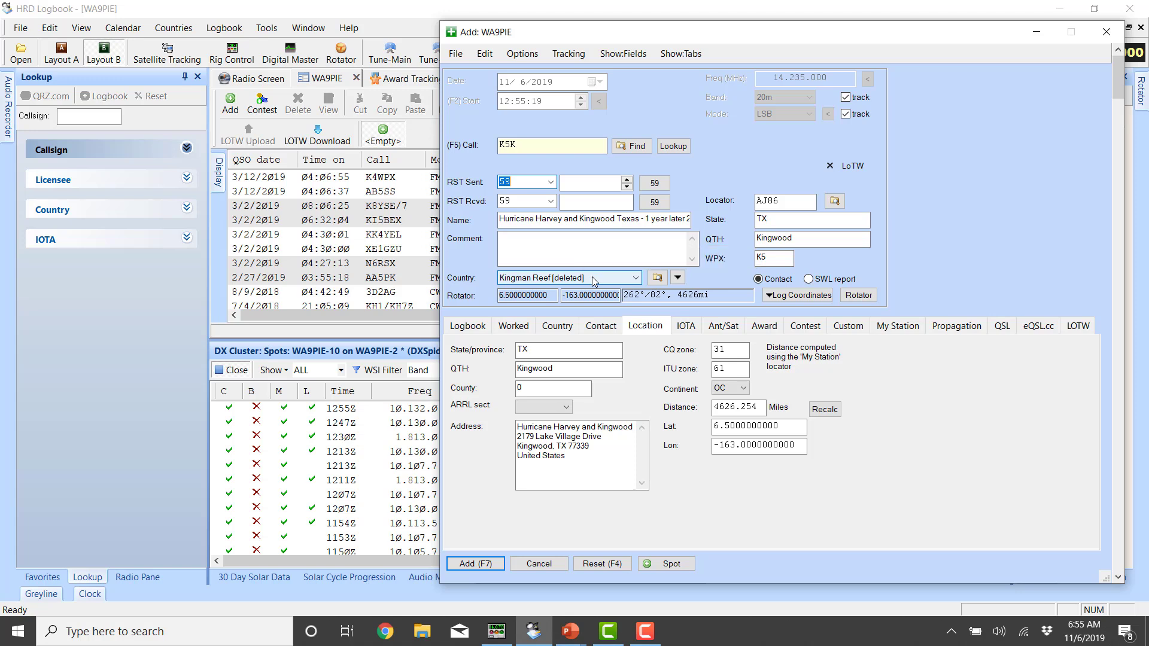
pyautogui.click(524, 425)
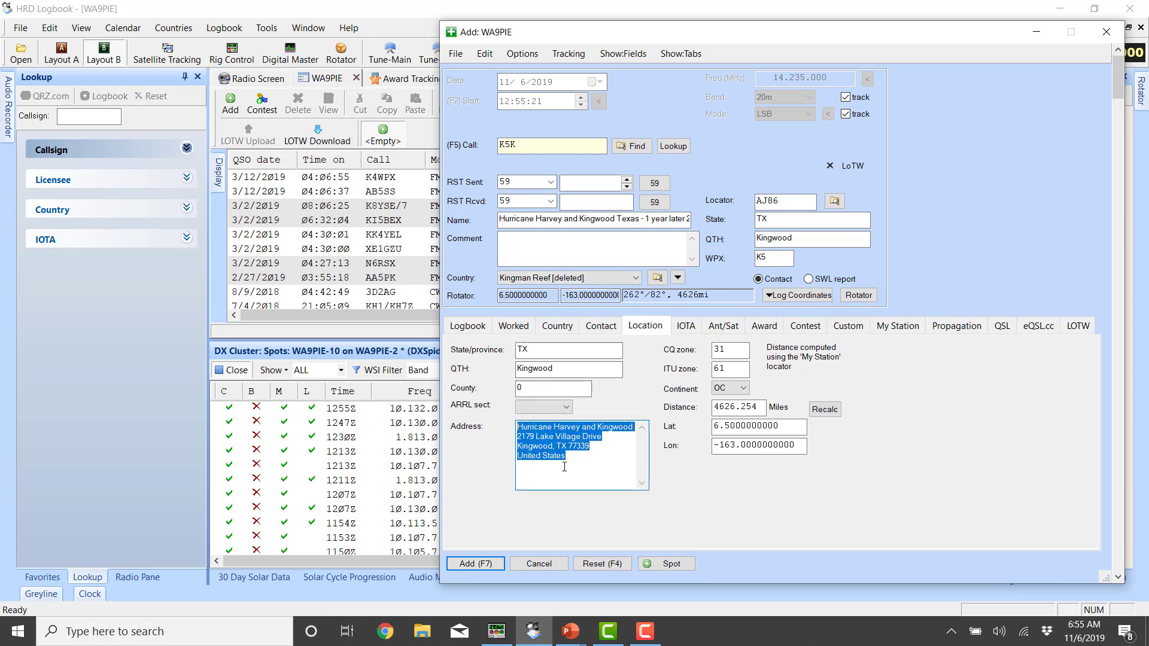
pyautogui.click(590, 459)
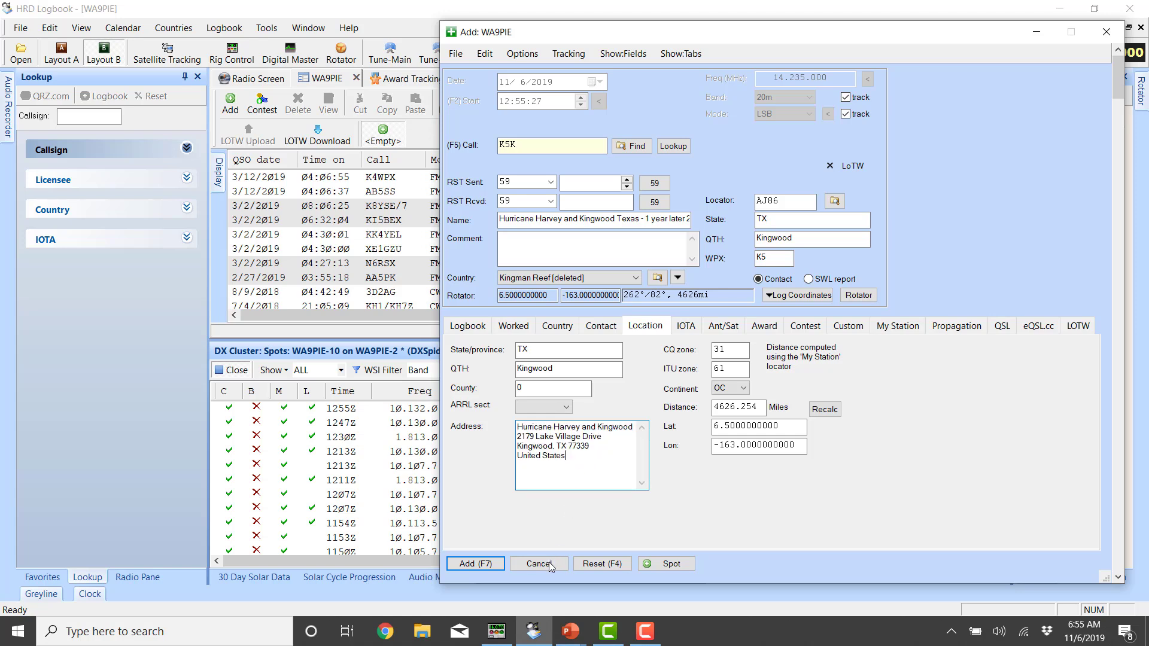
pyautogui.click(579, 563)
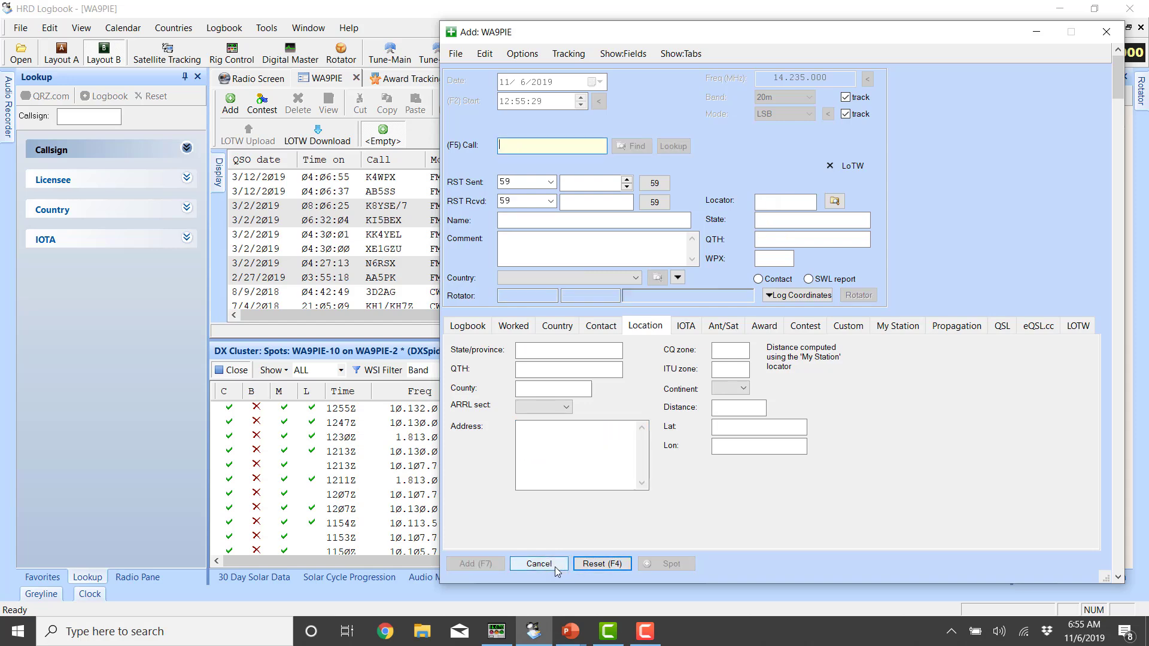
pyautogui.click(1106, 32)
# Step: Reopen the Callsign Lookup configuration and run a test lookup for K5K
pyautogui.click(266, 28)
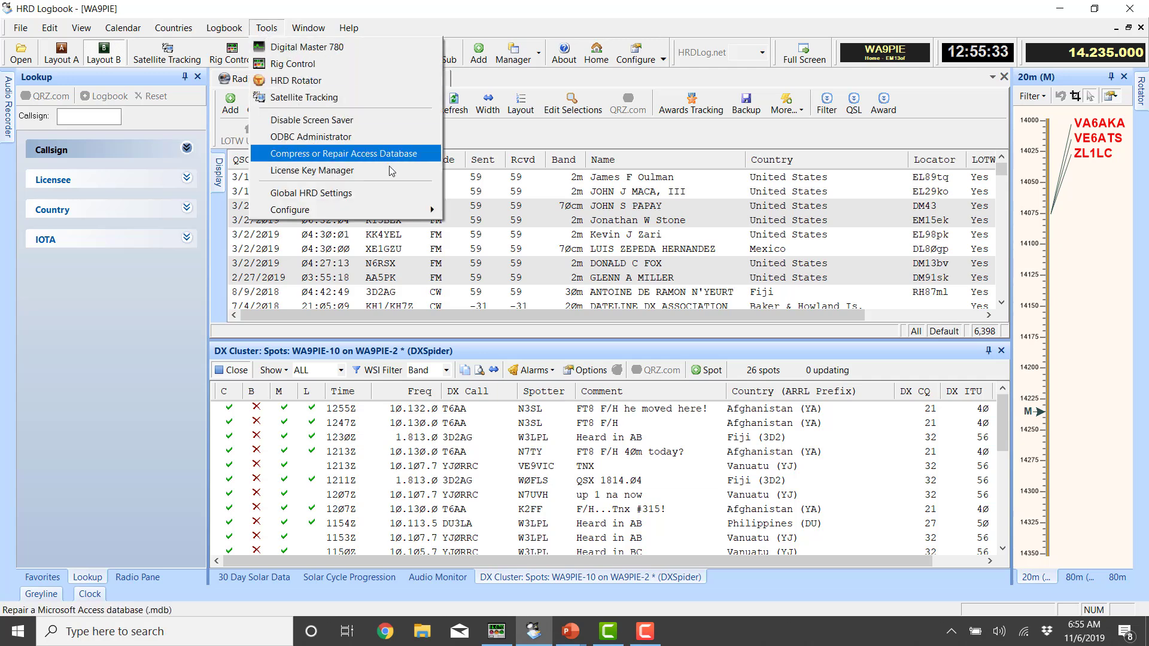
pyautogui.moveTo(423, 211)
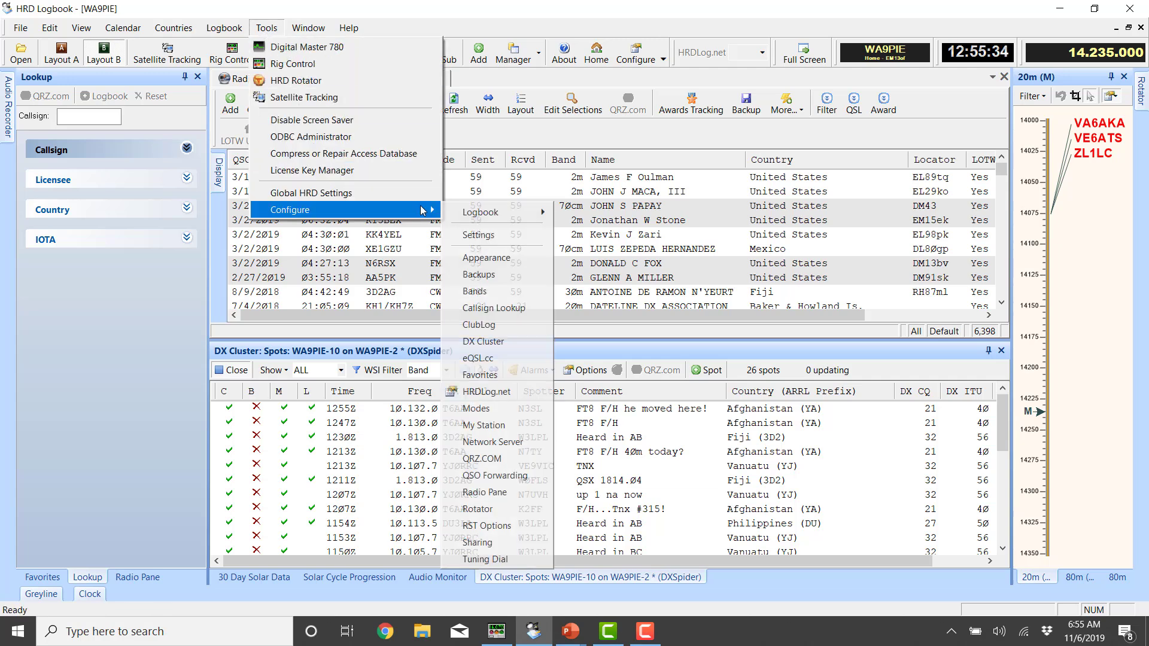
pyautogui.click(535, 310)
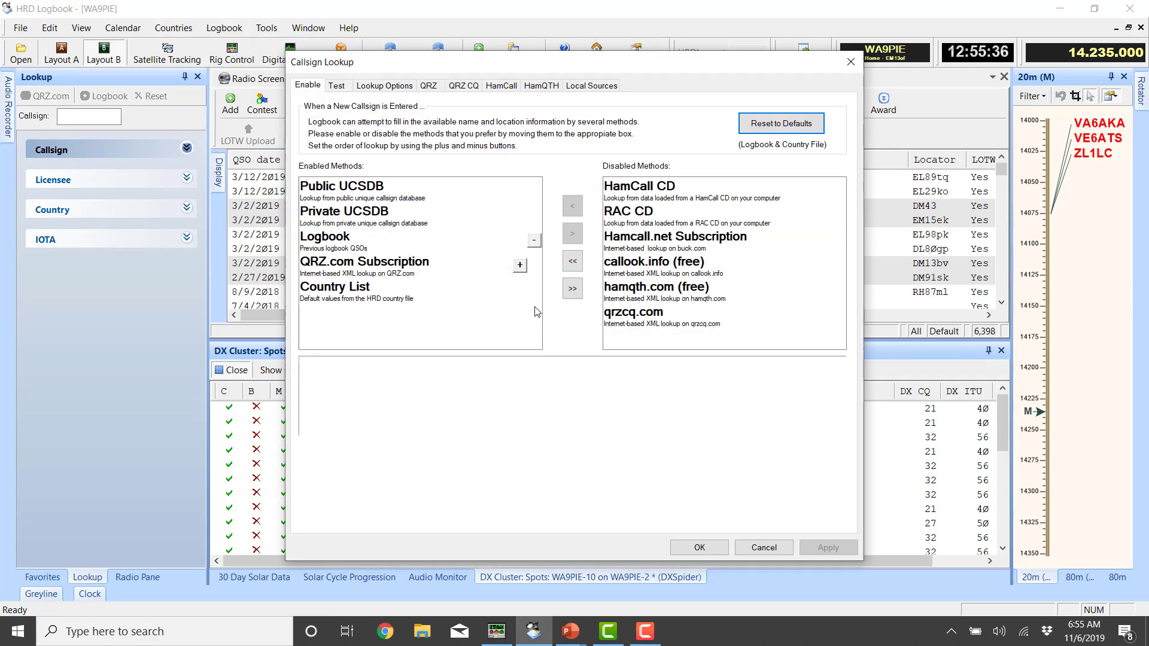
pyautogui.click(337, 86)
pyautogui.write('K5K')
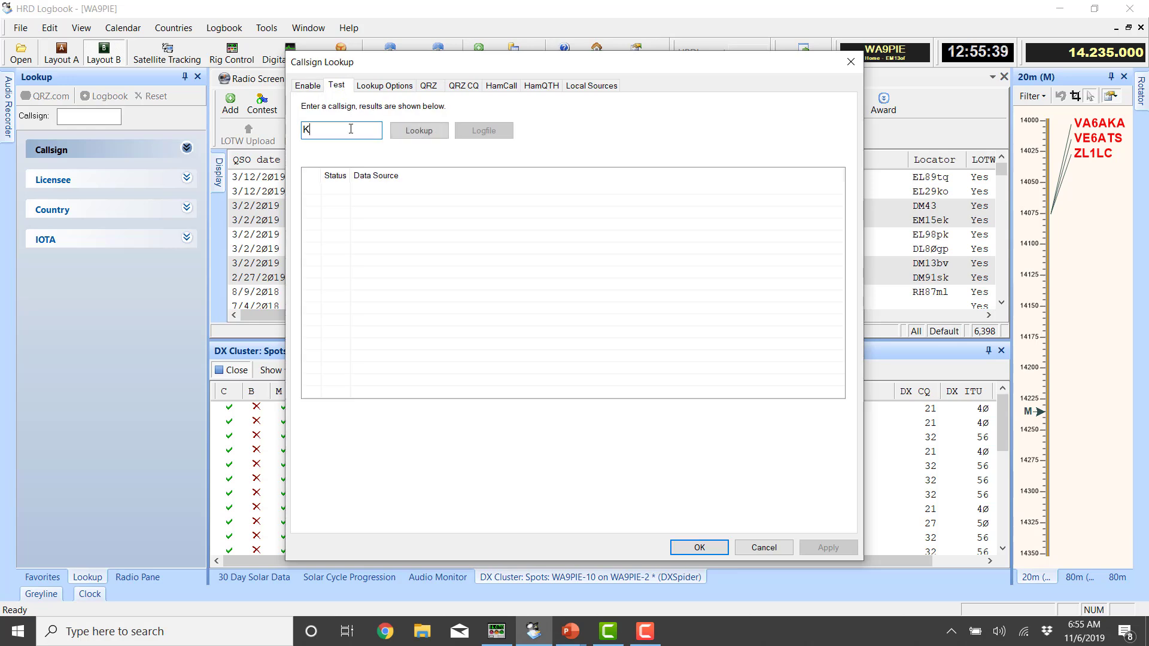
pyautogui.click(411, 136)
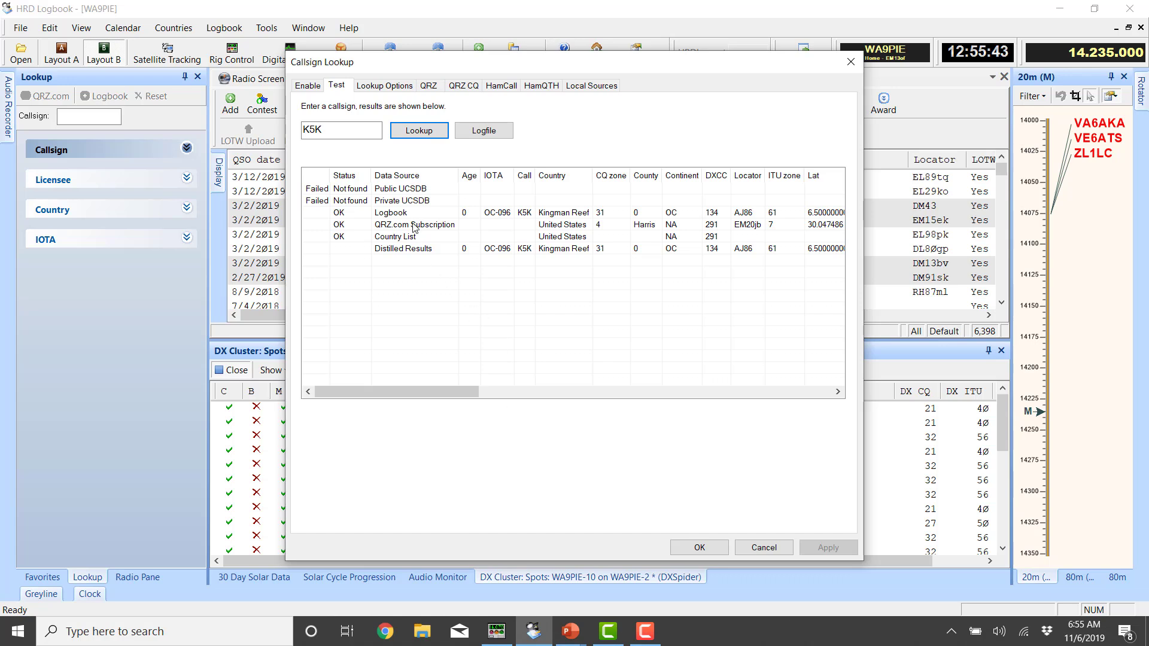
# Step: Examine the K5K test results source by source, comparing the Logbook row's location and address columns with the other sources
pyautogui.click(417, 190)
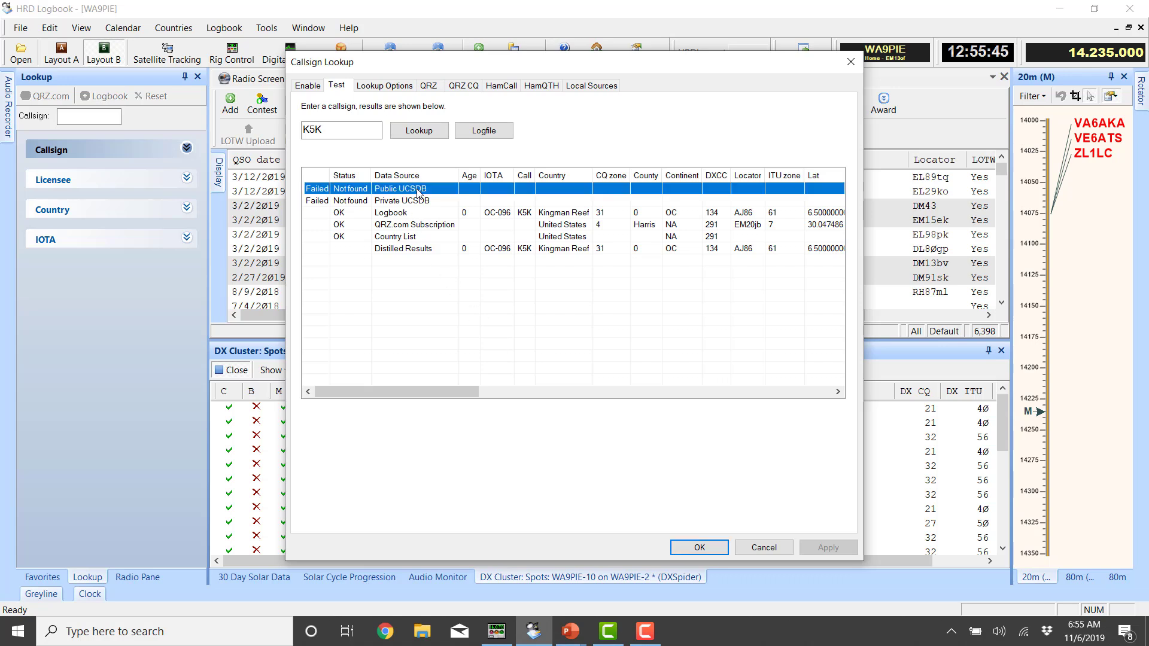
pyautogui.press('Down')
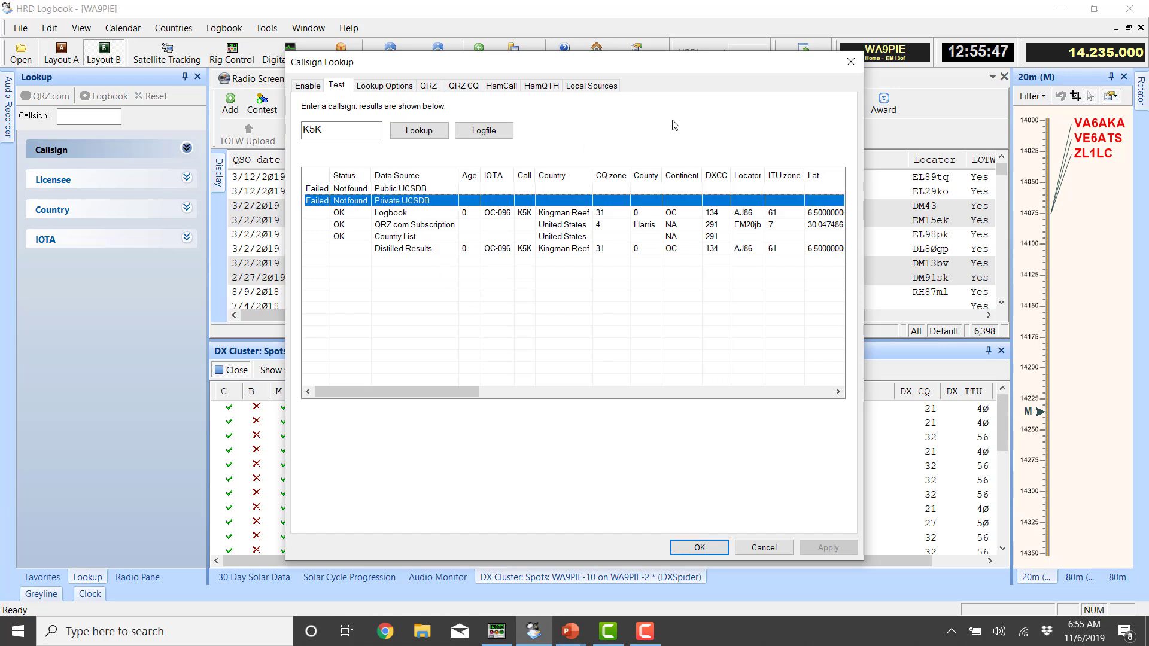
pyautogui.press('Down')
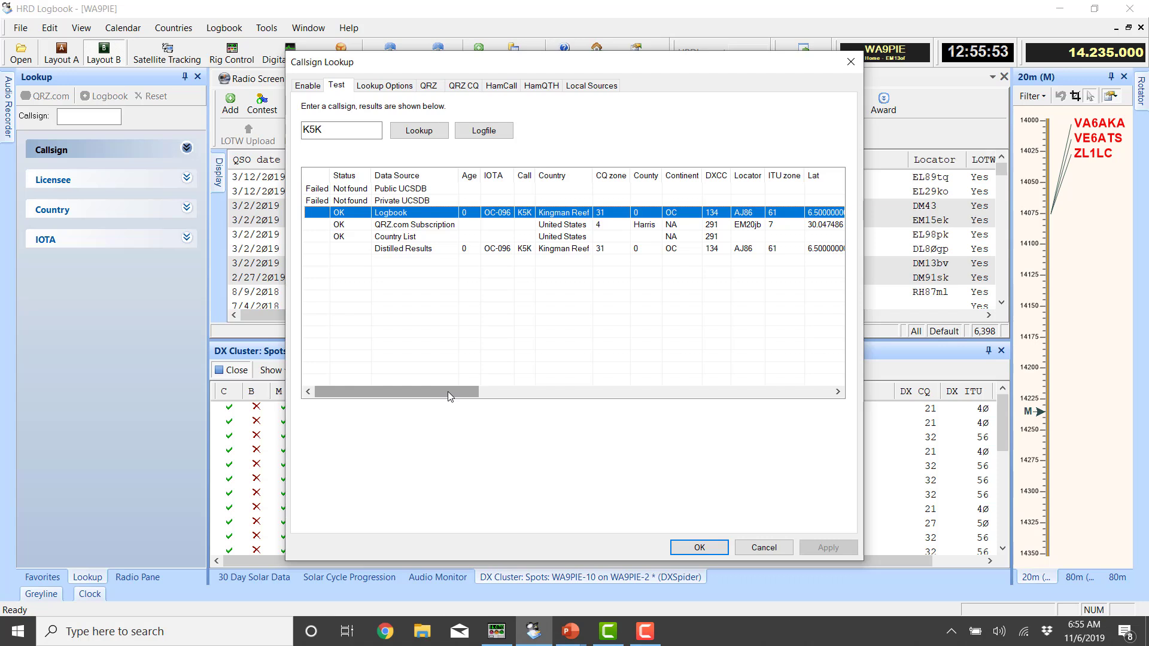
pyautogui.moveTo(450, 392); pyautogui.dragTo(496, 397)
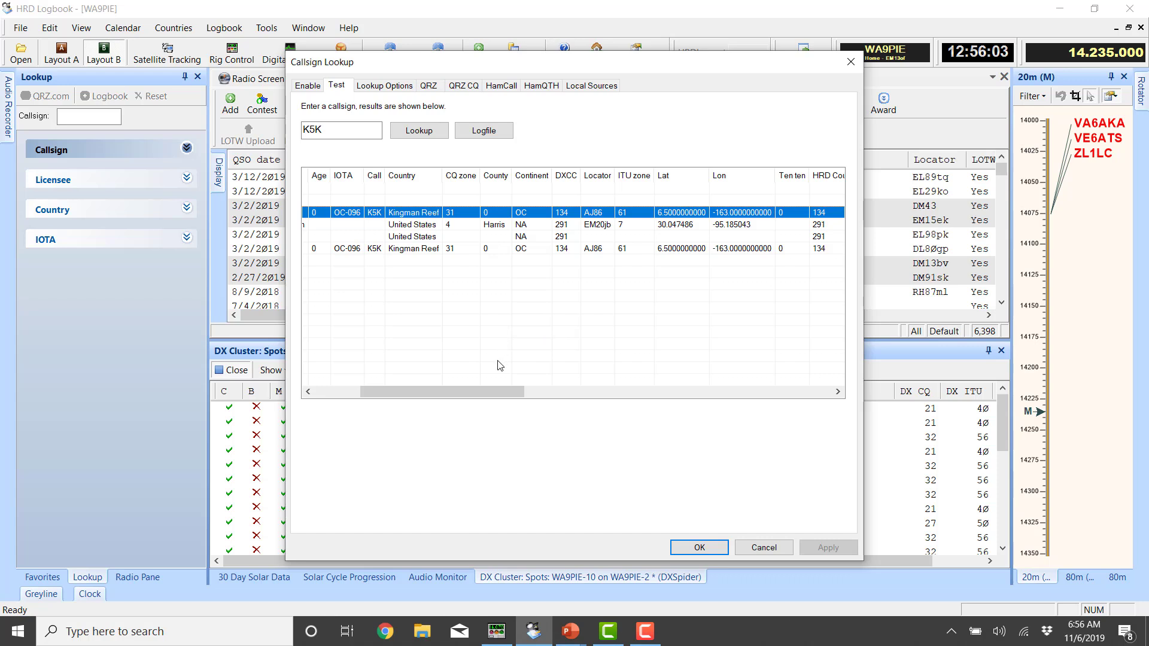
pyautogui.moveTo(484, 391); pyautogui.dragTo(587, 399)
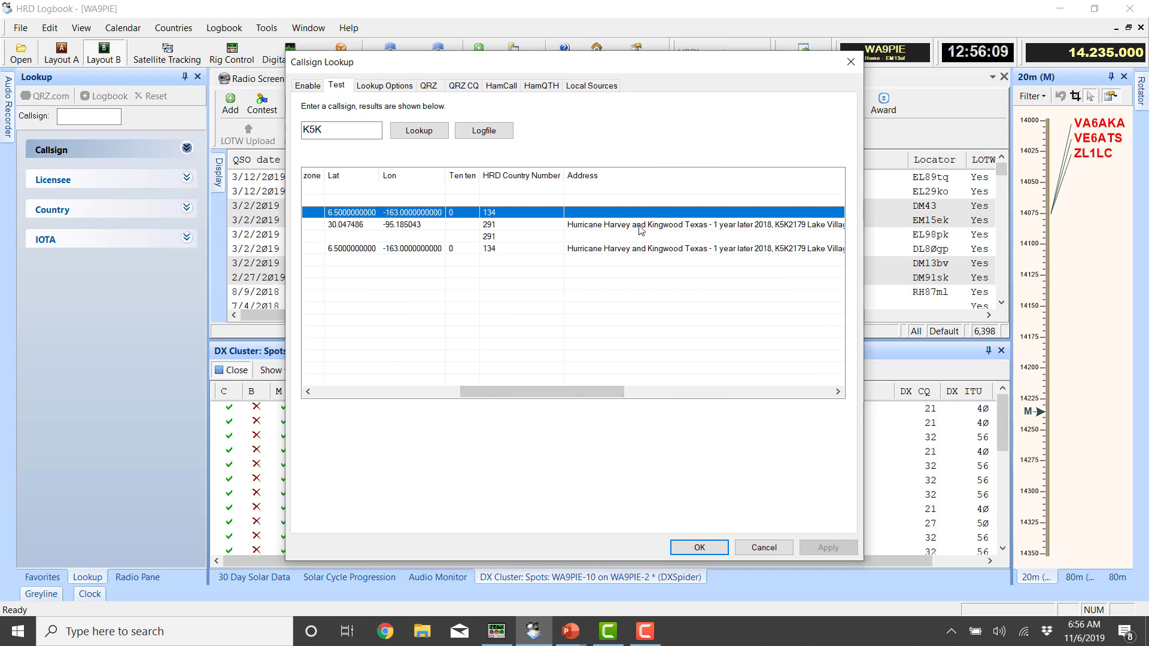
pyautogui.moveTo(594, 389); pyautogui.dragTo(413, 401)
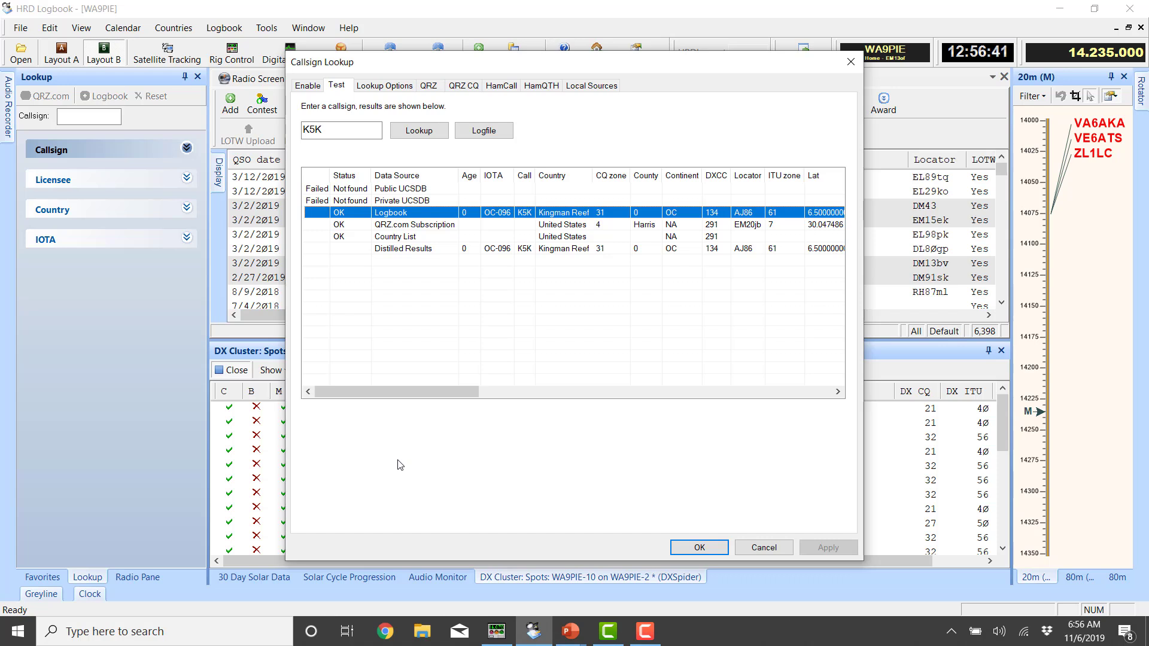
# Step: Compare the QRZ.com Subscription and Logbook rows with the Distilled Results row, including its address, name and QTH columns
pyautogui.press('Down')
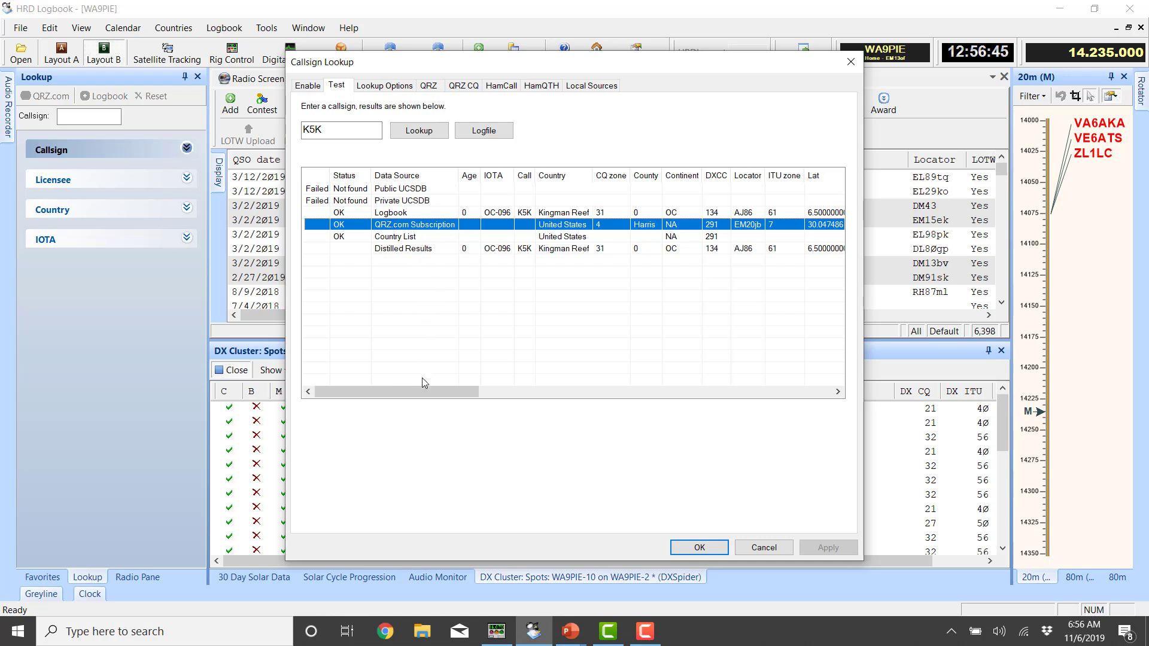
pyautogui.click(441, 213)
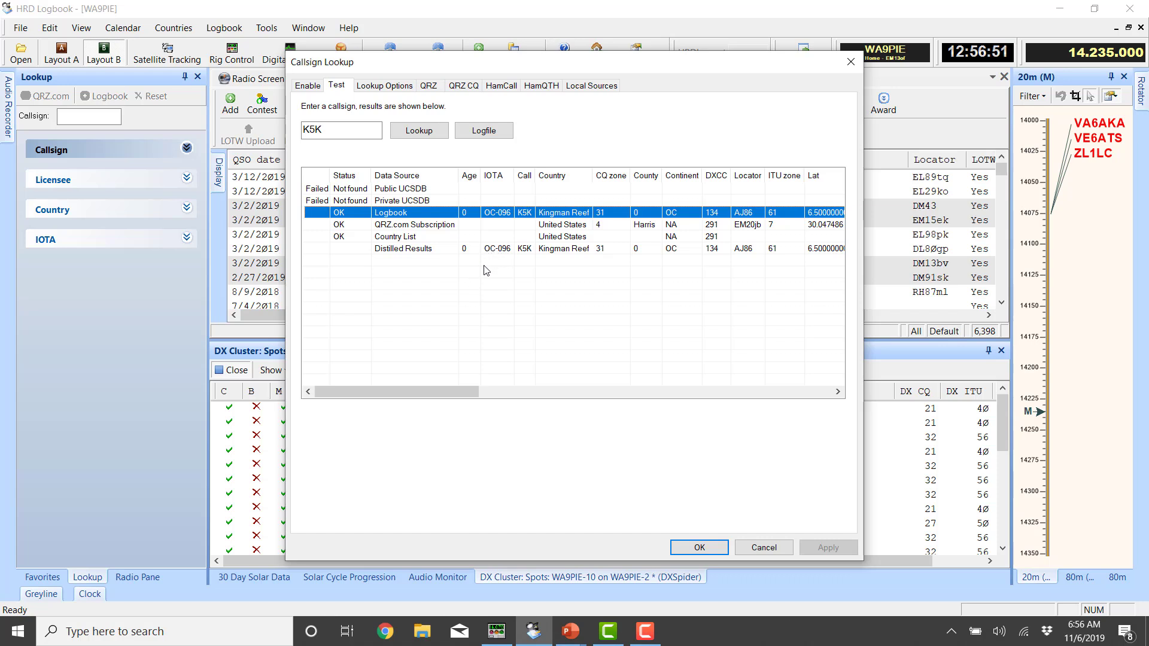
pyautogui.click(500, 250)
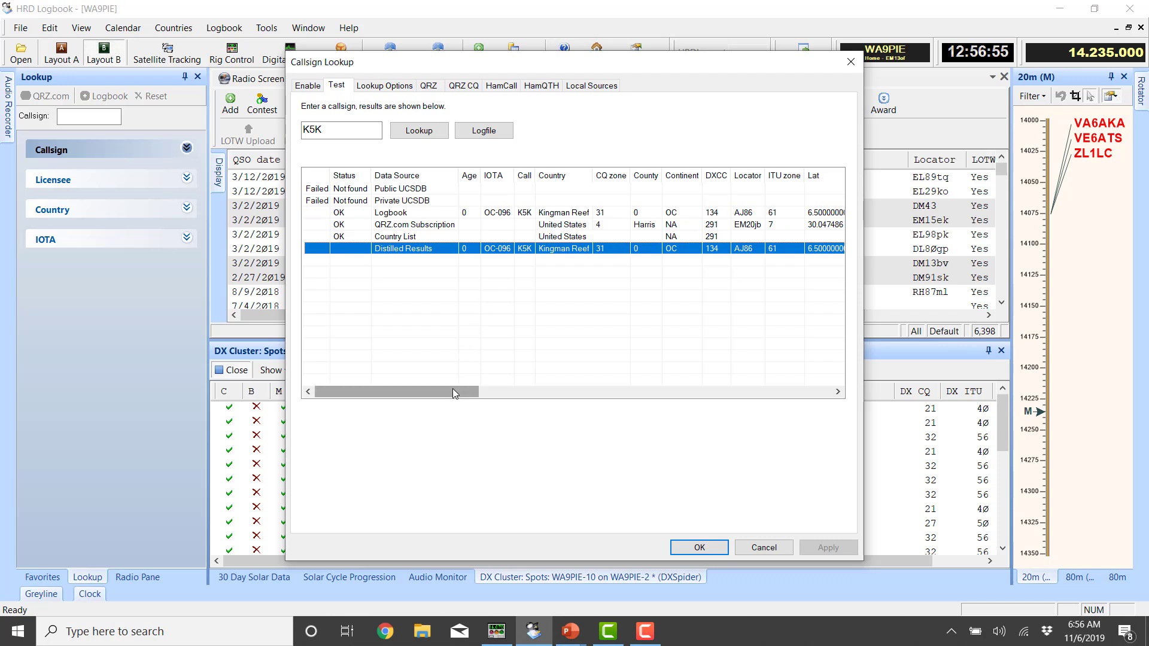
pyautogui.moveTo(452, 392); pyautogui.dragTo(731, 389)
pyautogui.moveTo(743, 442); pyautogui.dragTo(742, 443)
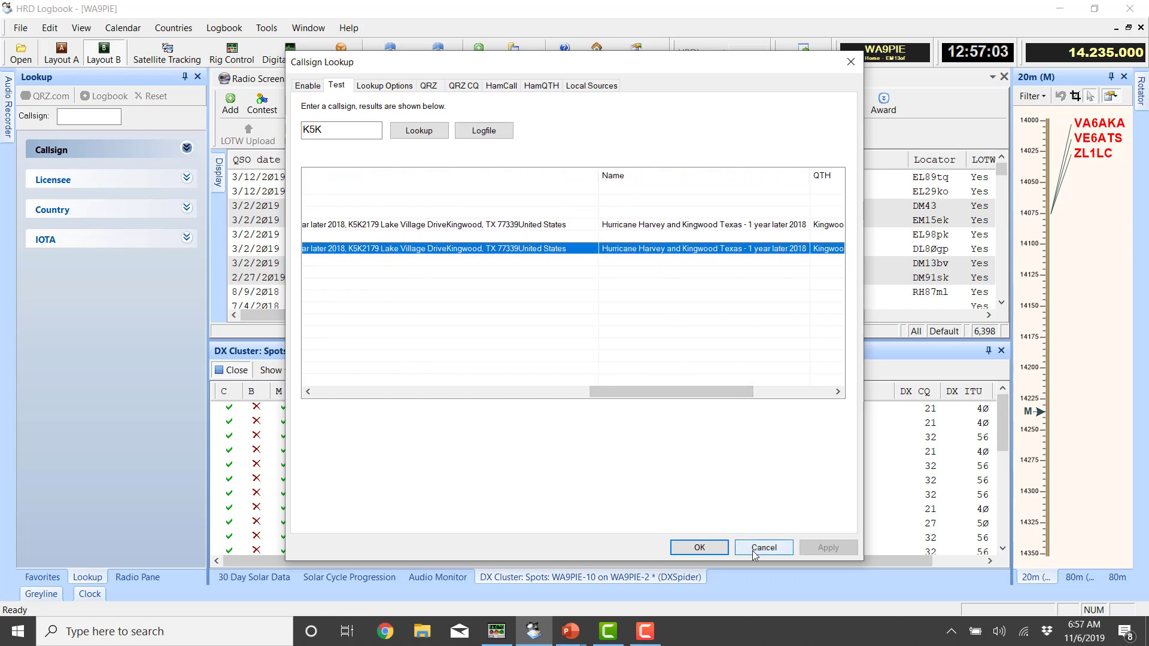
# Step: Move QRZ.com Subscription above Logbook in the enabled lookup methods and save the lookup settings
pyautogui.click(307, 88)
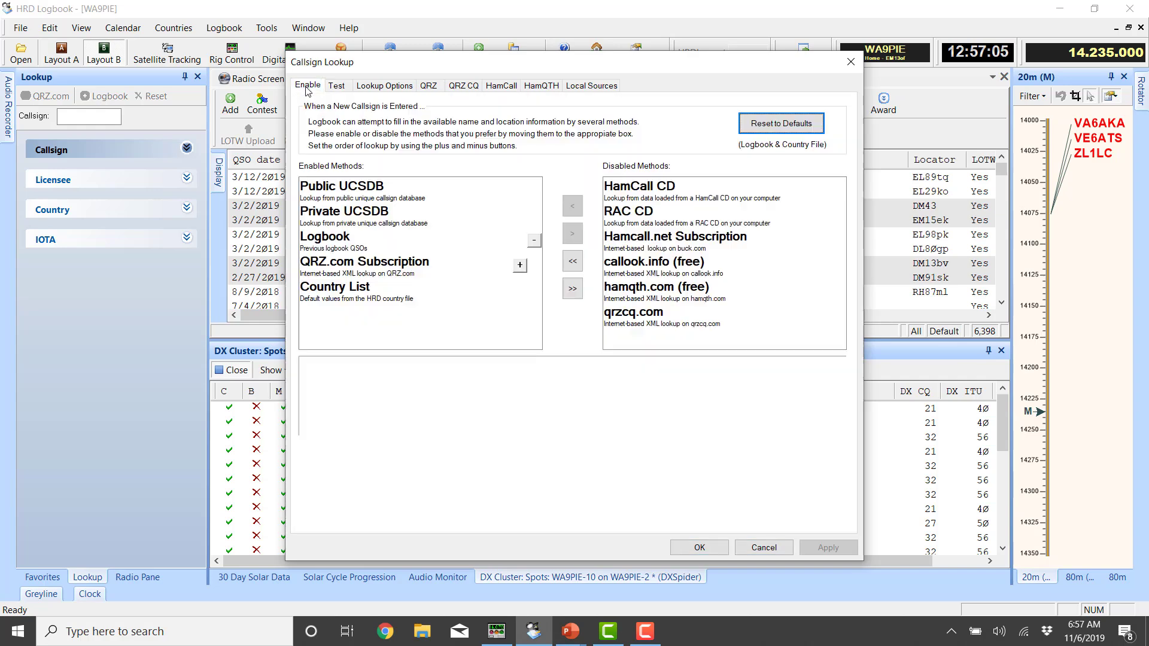
pyautogui.click(519, 265)
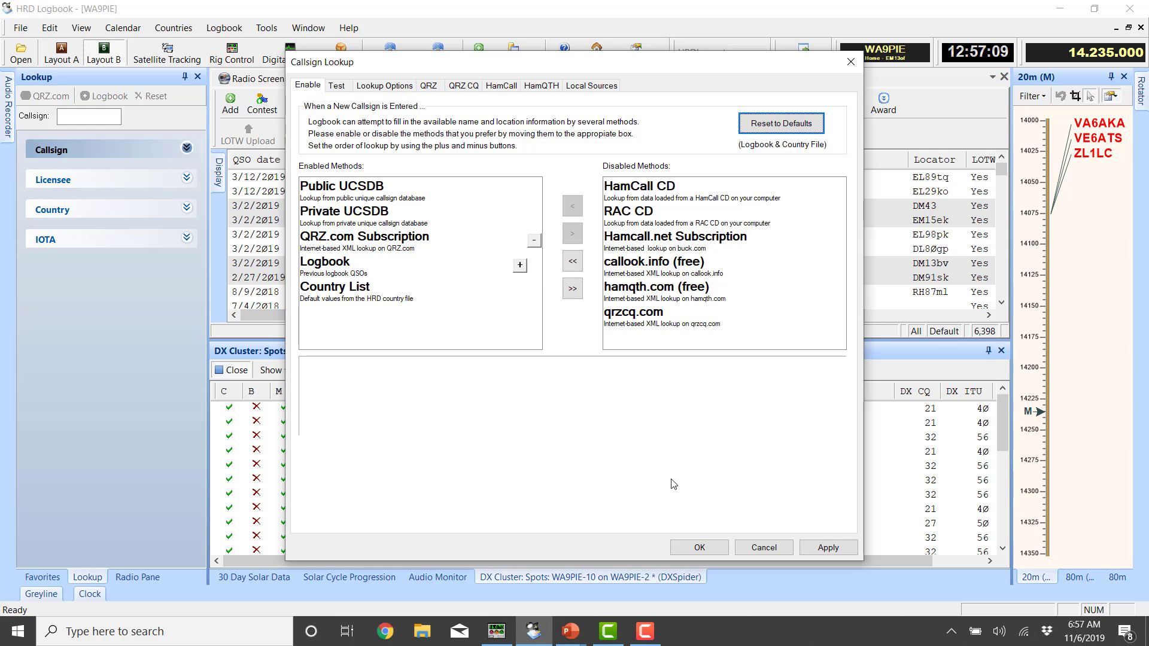
pyautogui.click(700, 548)
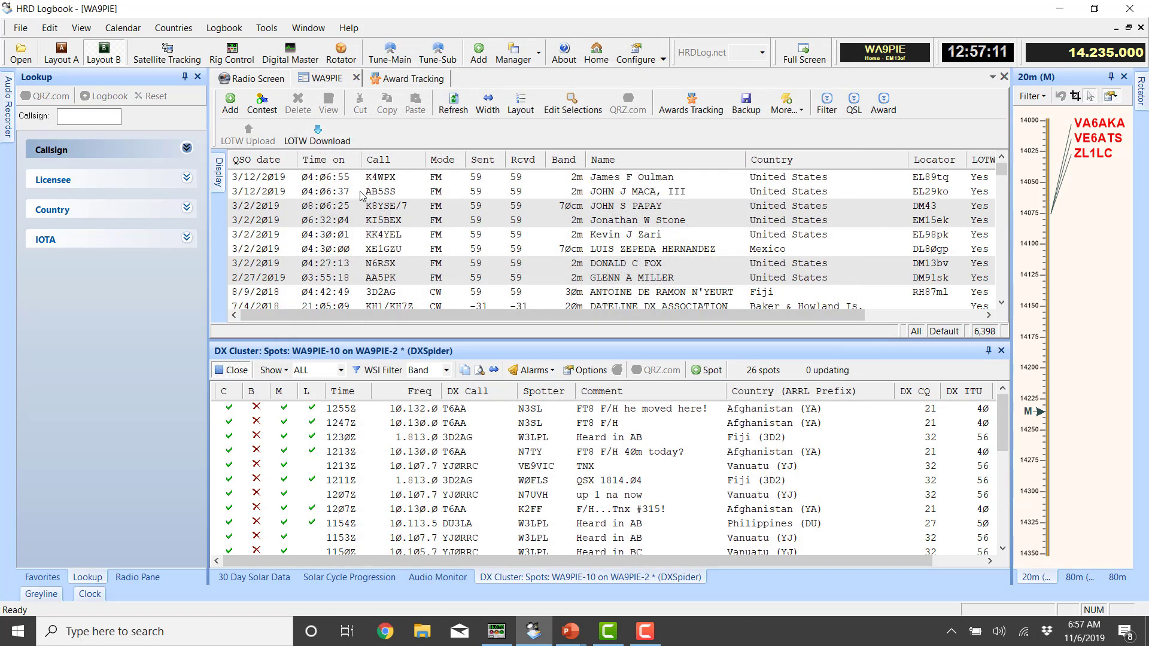
# Step: Start a new log entry for callsign K5K, check the location, contact and QSL details the lookup fills in, and discard the entry
pyautogui.click(227, 109)
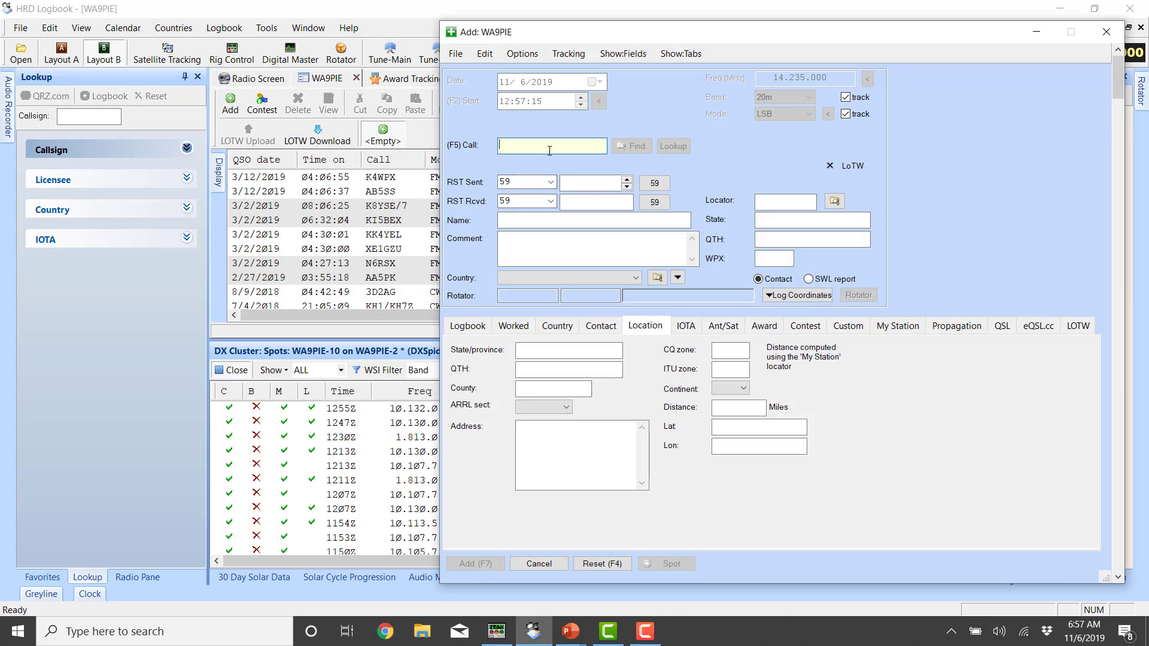
pyautogui.write('K5K')
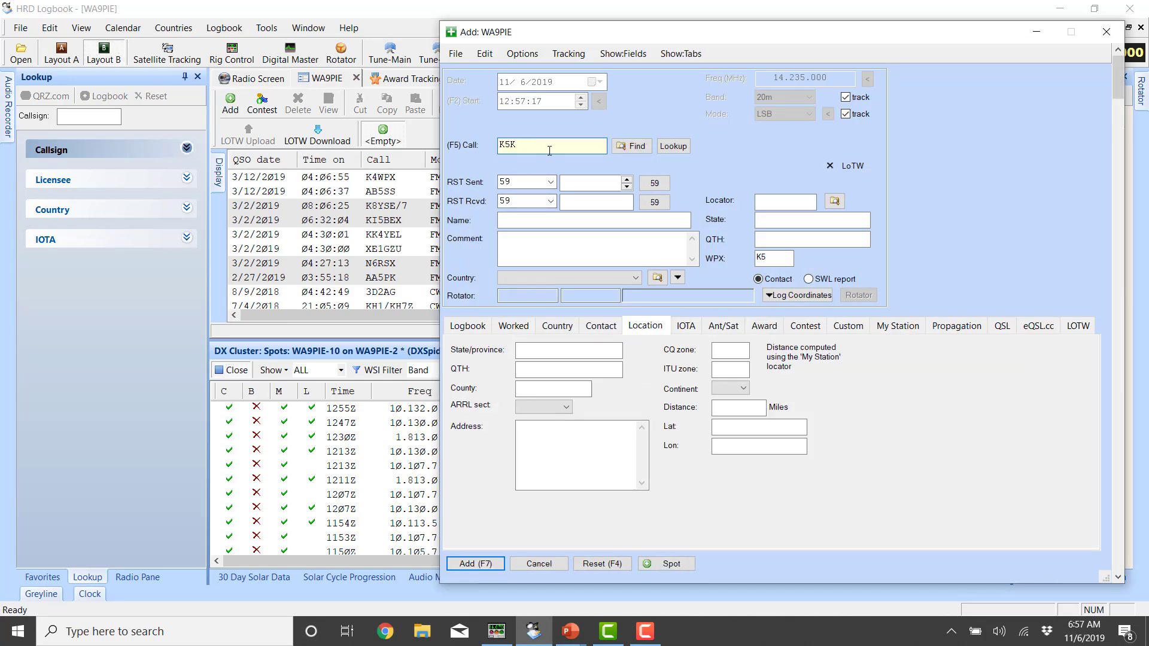
pyautogui.press('Tab')
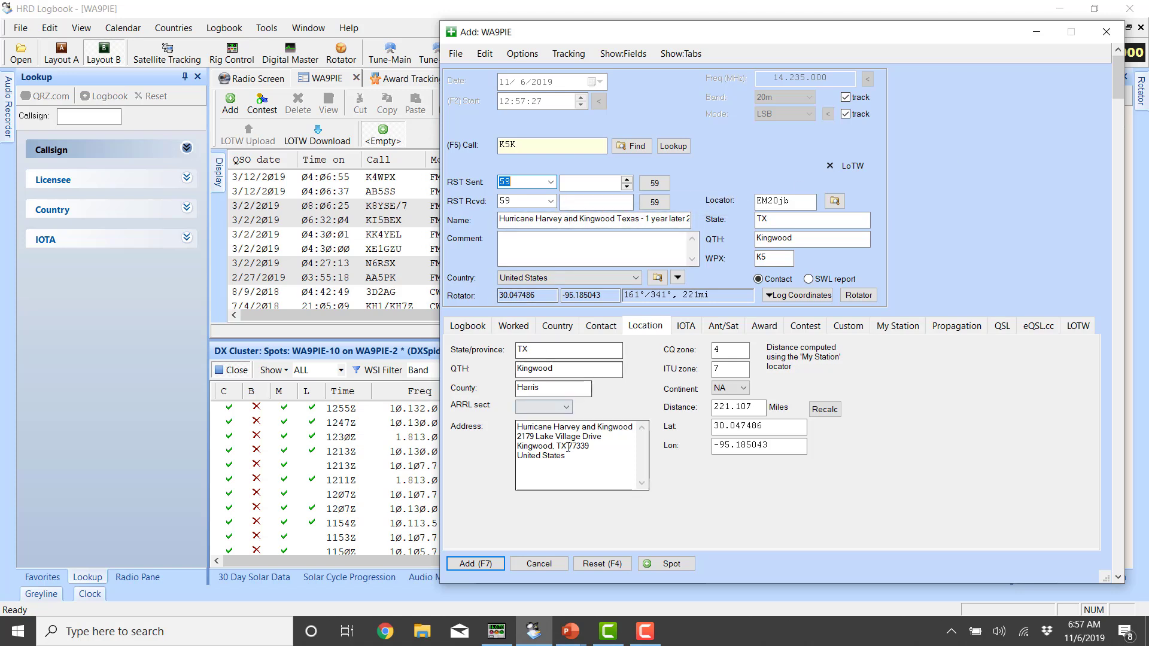
pyautogui.click(605, 329)
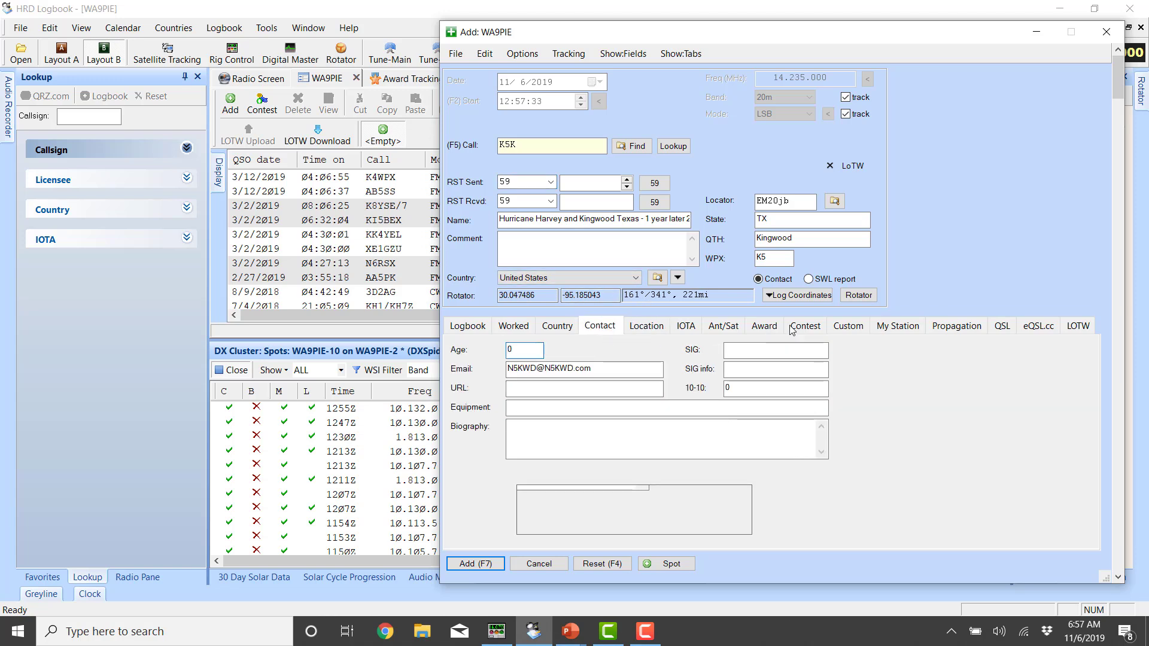
pyautogui.click(1001, 326)
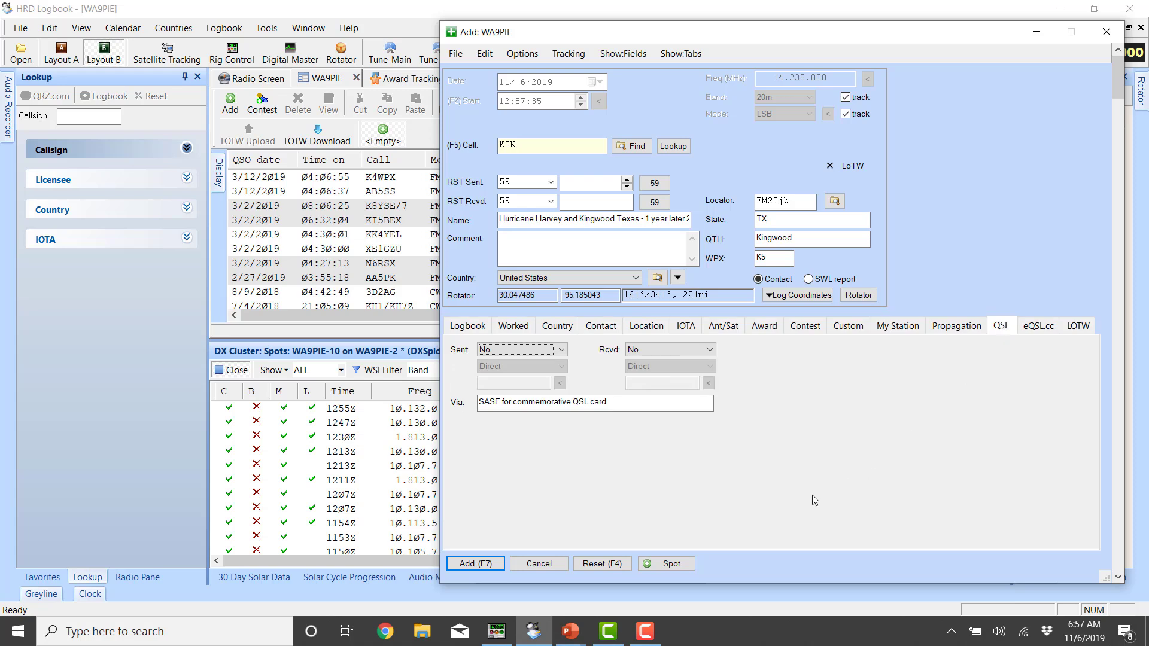
pyautogui.click(654, 331)
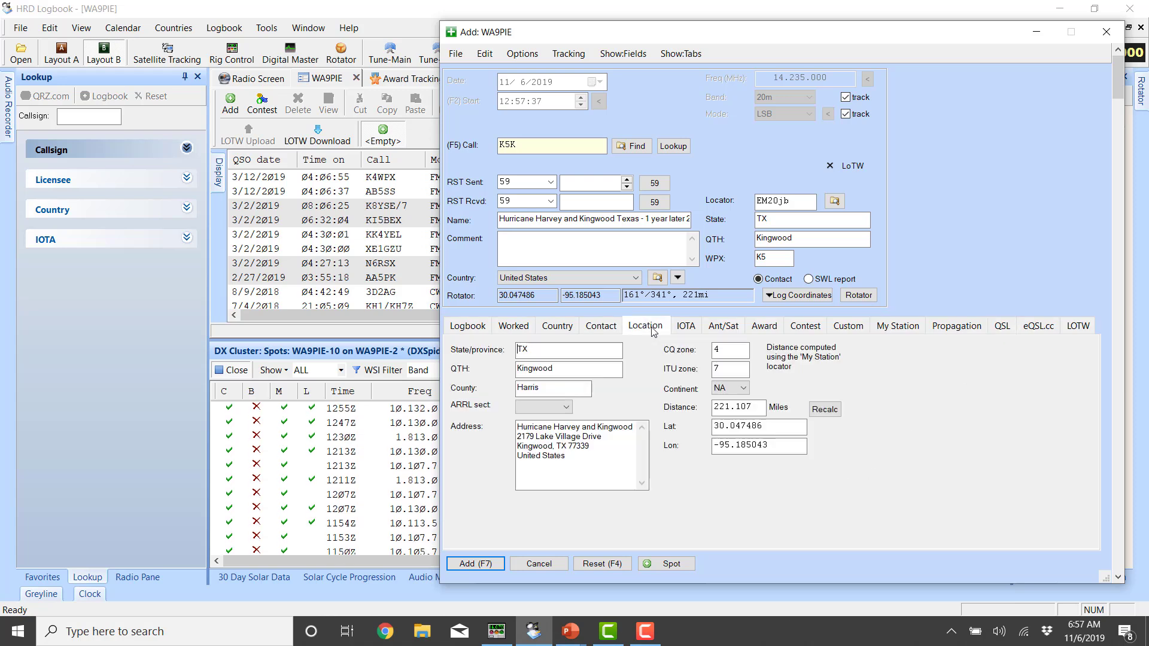
pyautogui.click(601, 564)
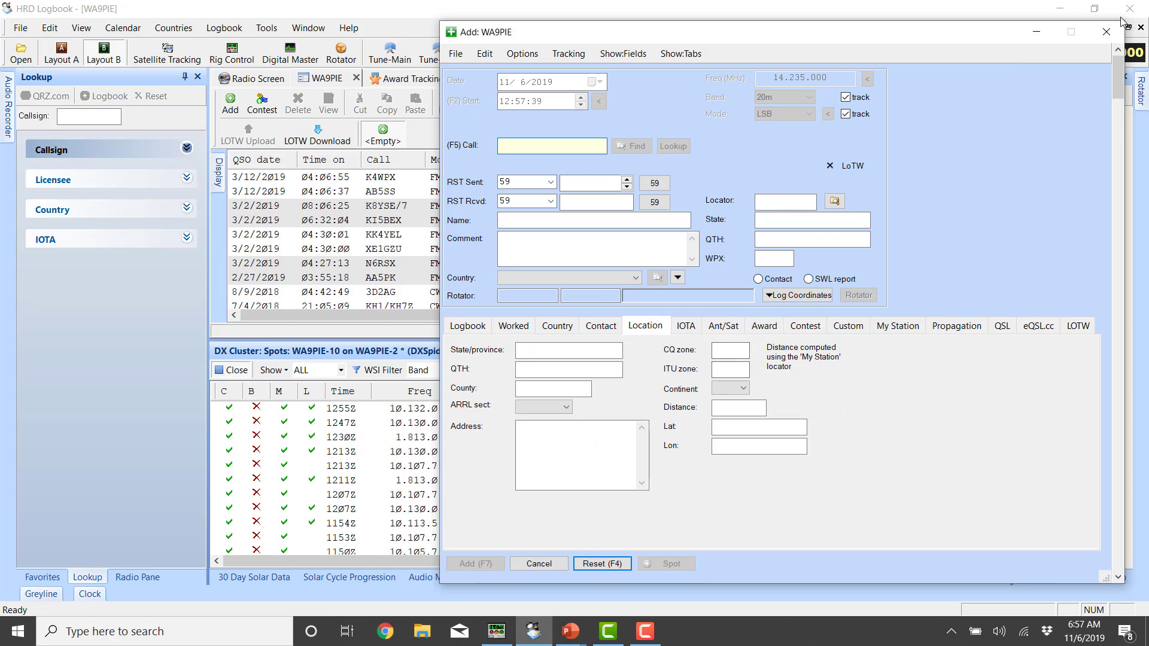
pyautogui.click(1106, 31)
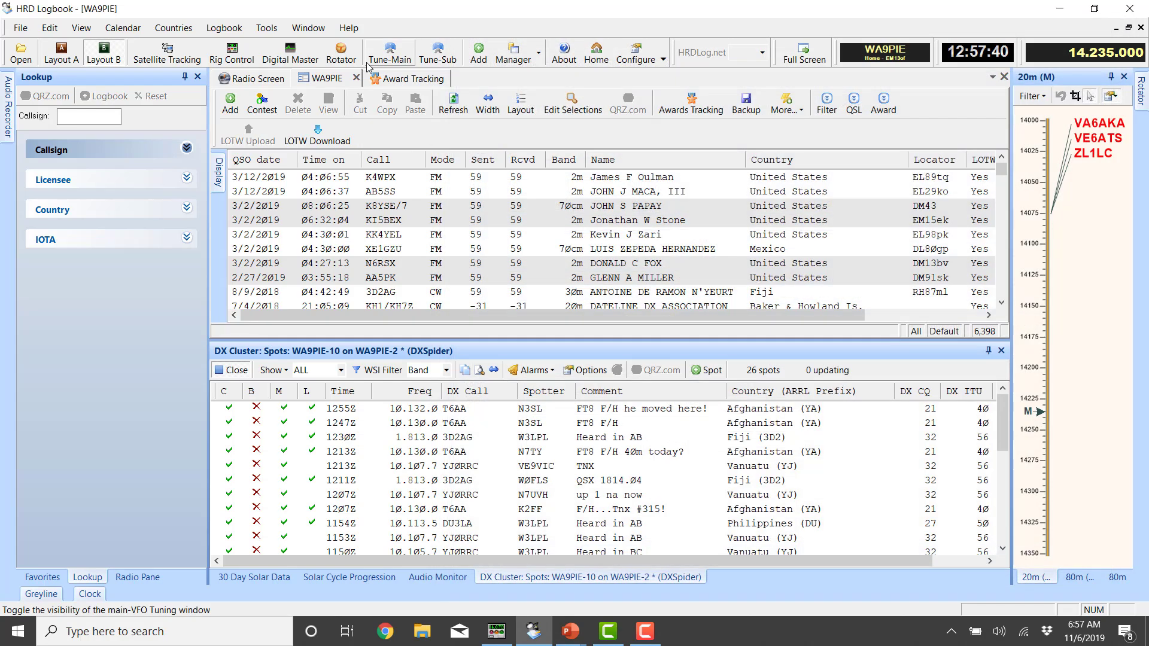
# Step: Reopen the Callsign Lookup configuration, run a test lookup for K5K, and examine the Distilled Results against the individual sources
pyautogui.click(266, 28)
pyautogui.moveTo(413, 209)
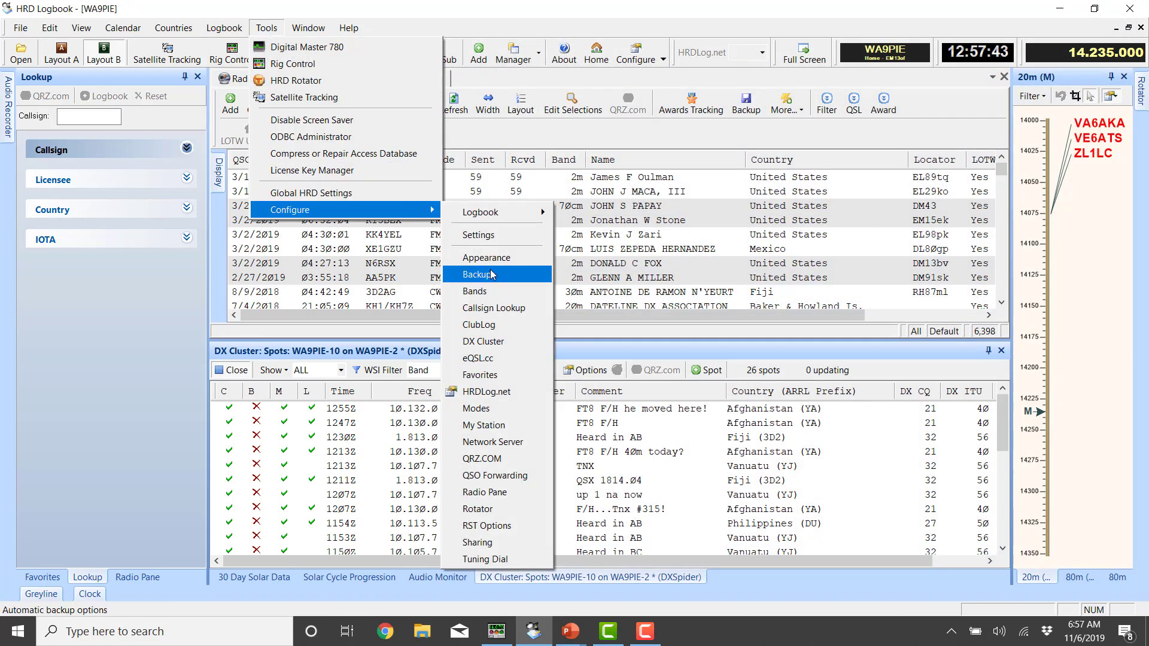
pyautogui.click(494, 300)
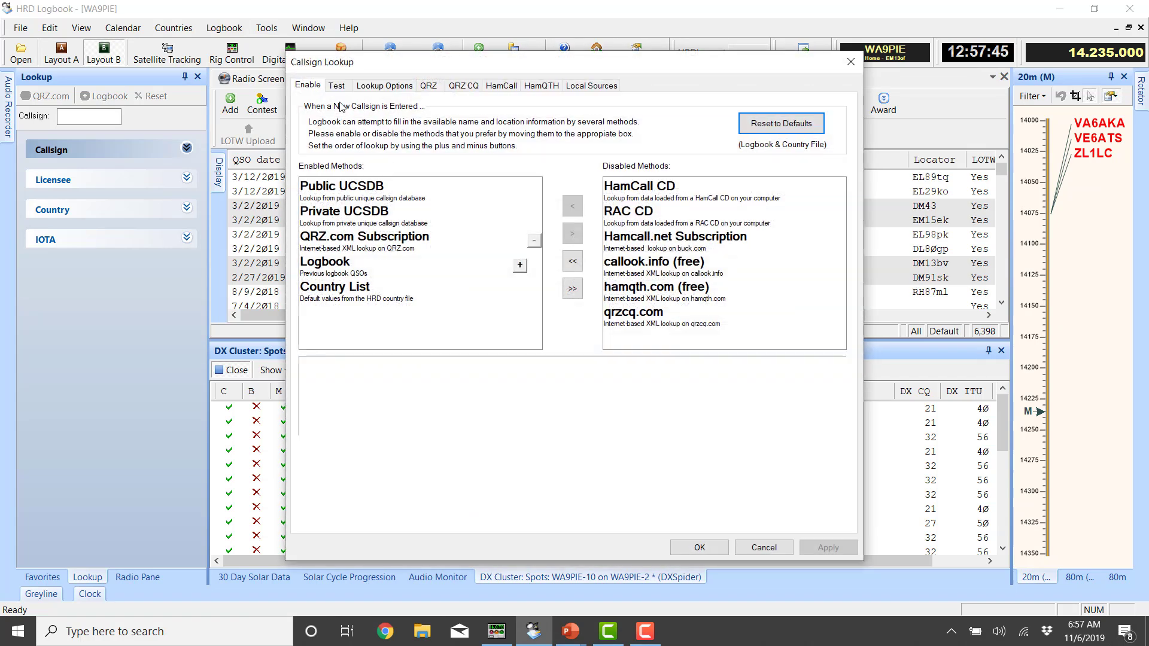
pyautogui.click(337, 85)
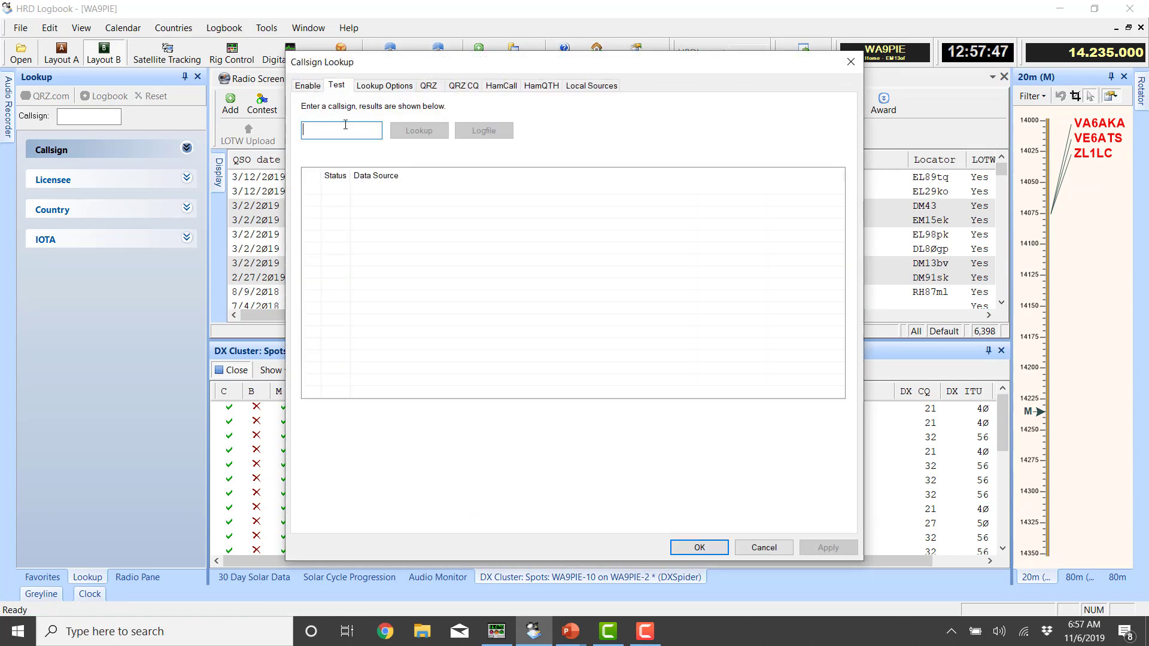
pyautogui.write('K5K')
pyautogui.click(413, 131)
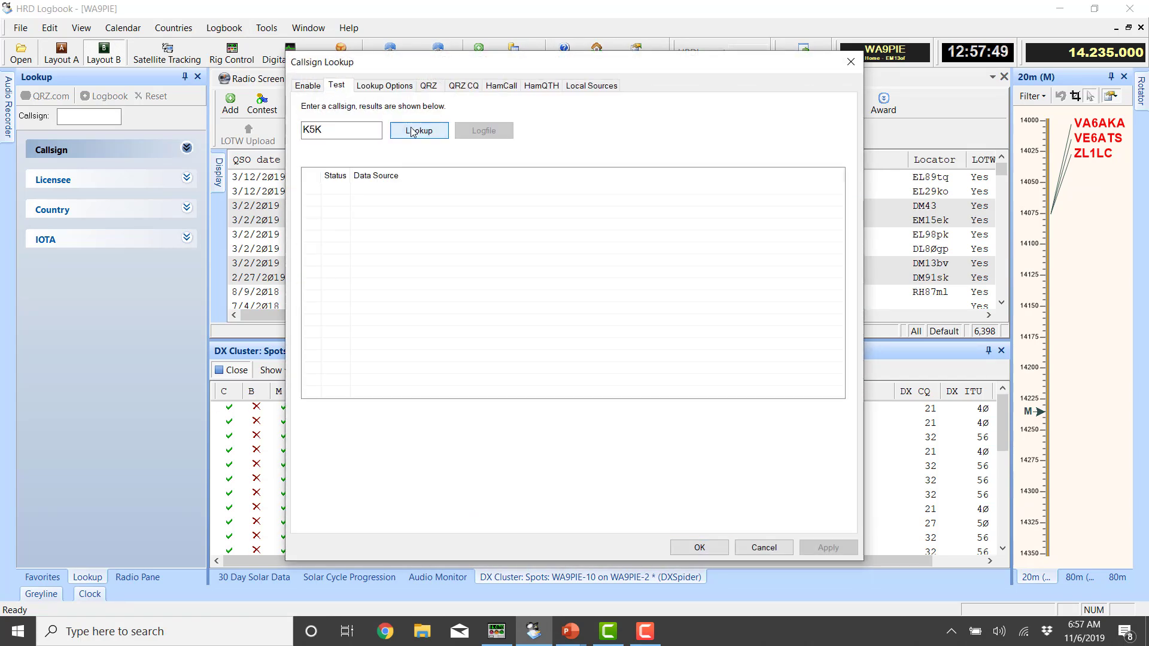
pyautogui.click(425, 250)
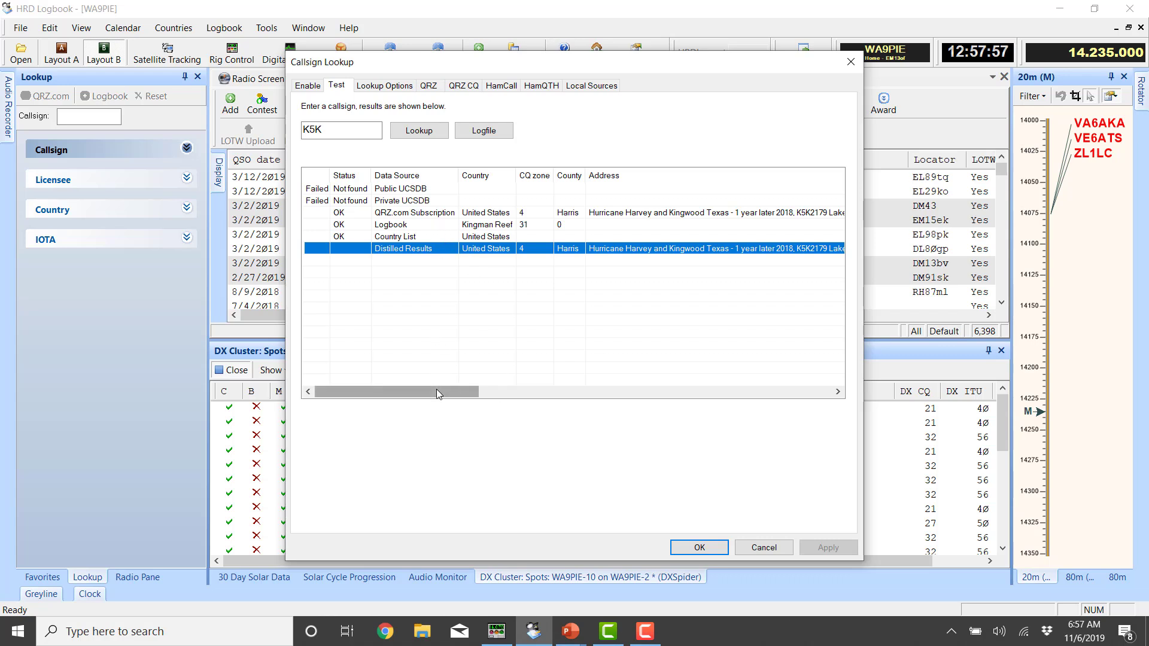
pyautogui.moveTo(436, 389); pyautogui.dragTo(390, 411)
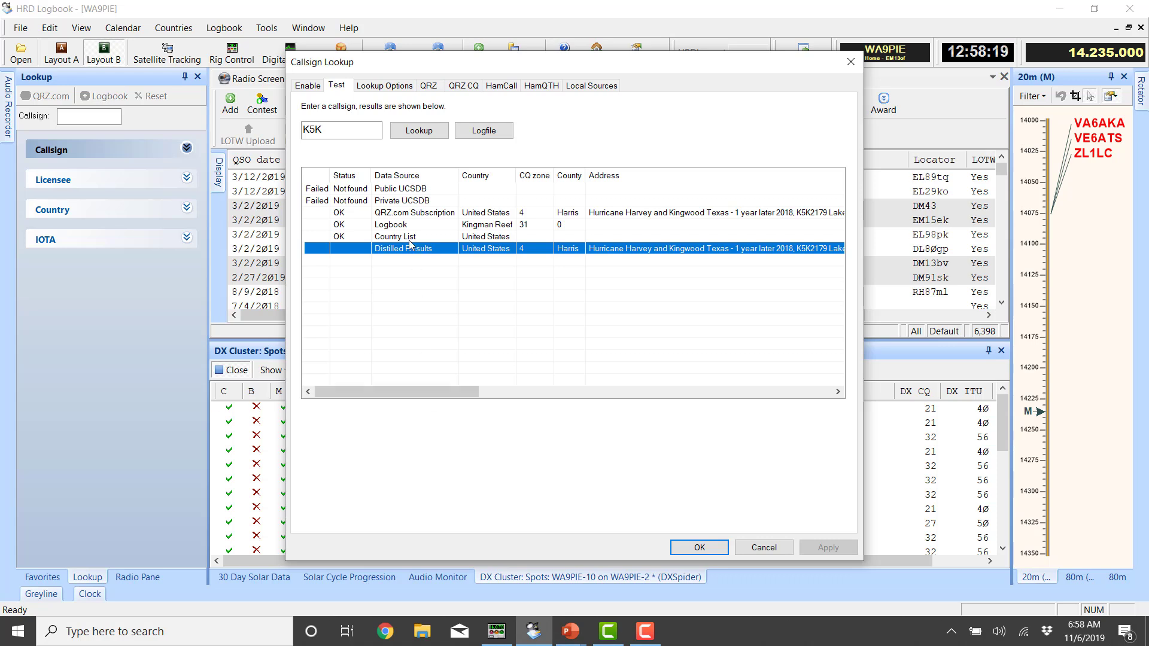
pyautogui.click(359, 201)
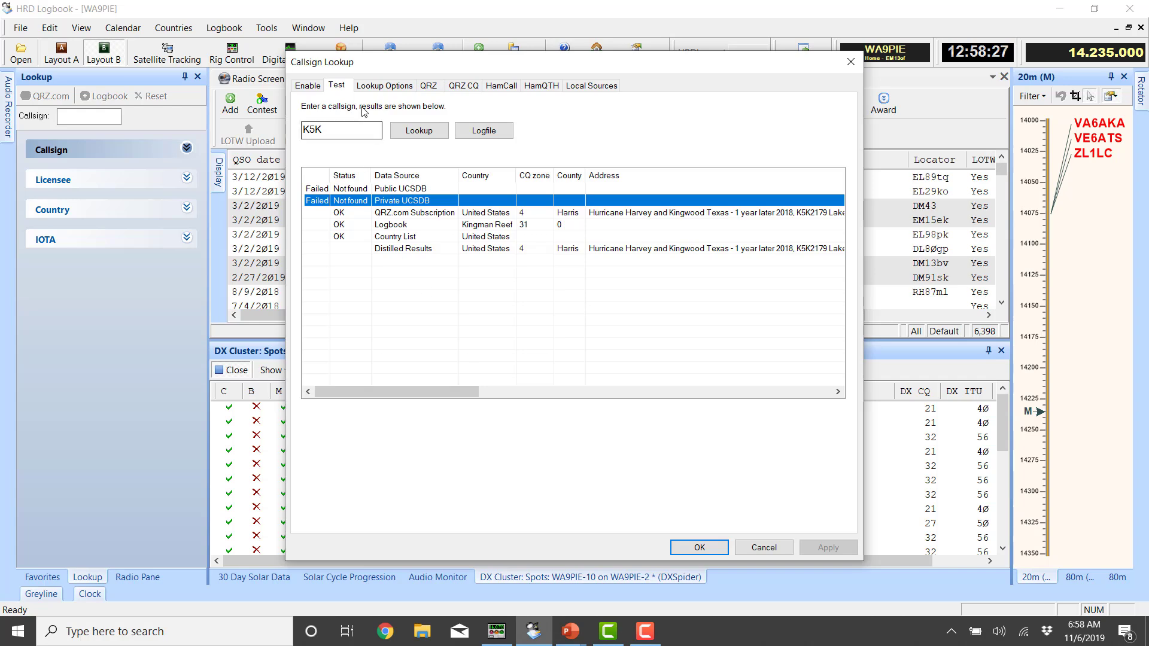
# Step: Disable the Logbook lookup method by moving it out of the enabled methods
pyautogui.click(307, 85)
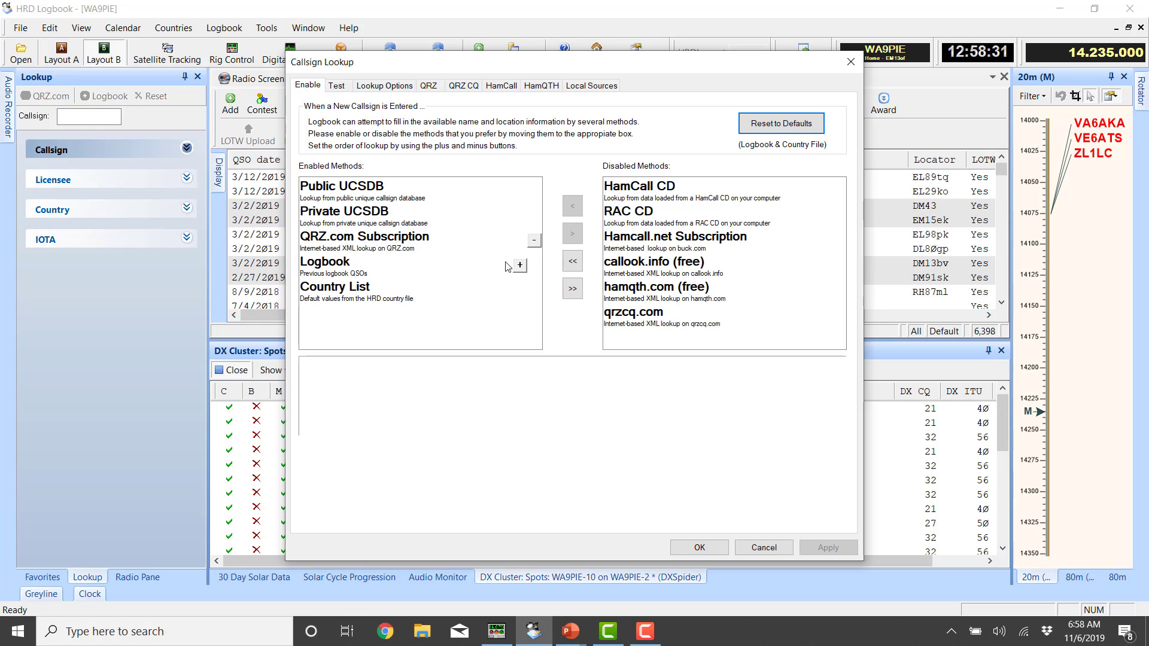
pyautogui.click(458, 269)
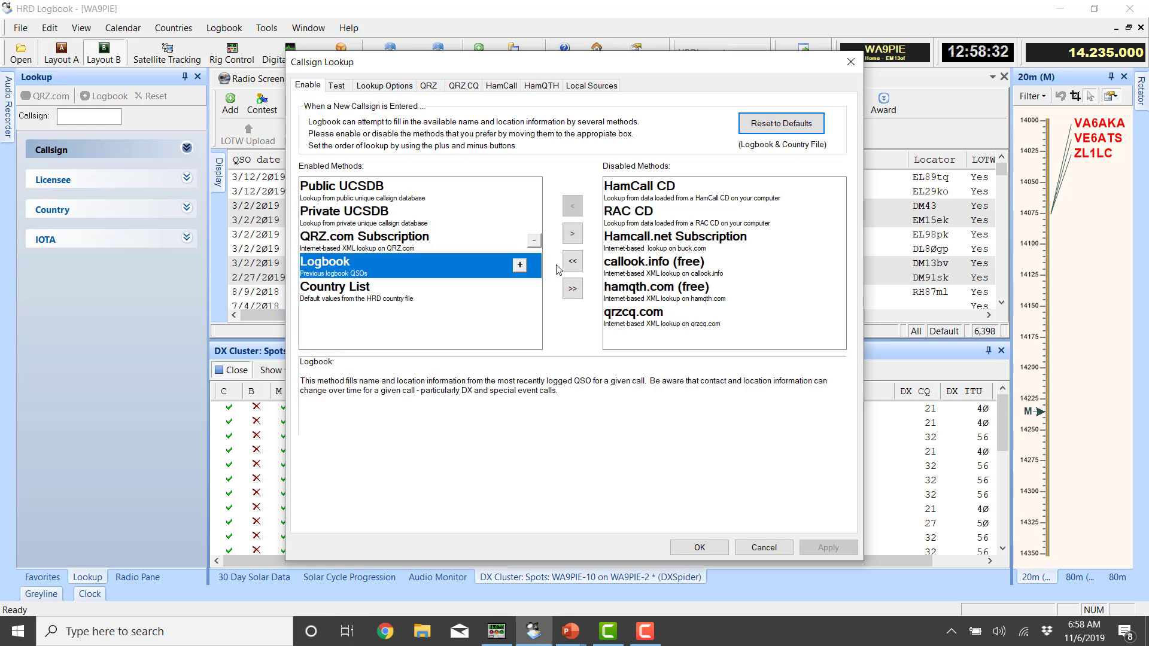
pyautogui.click(579, 235)
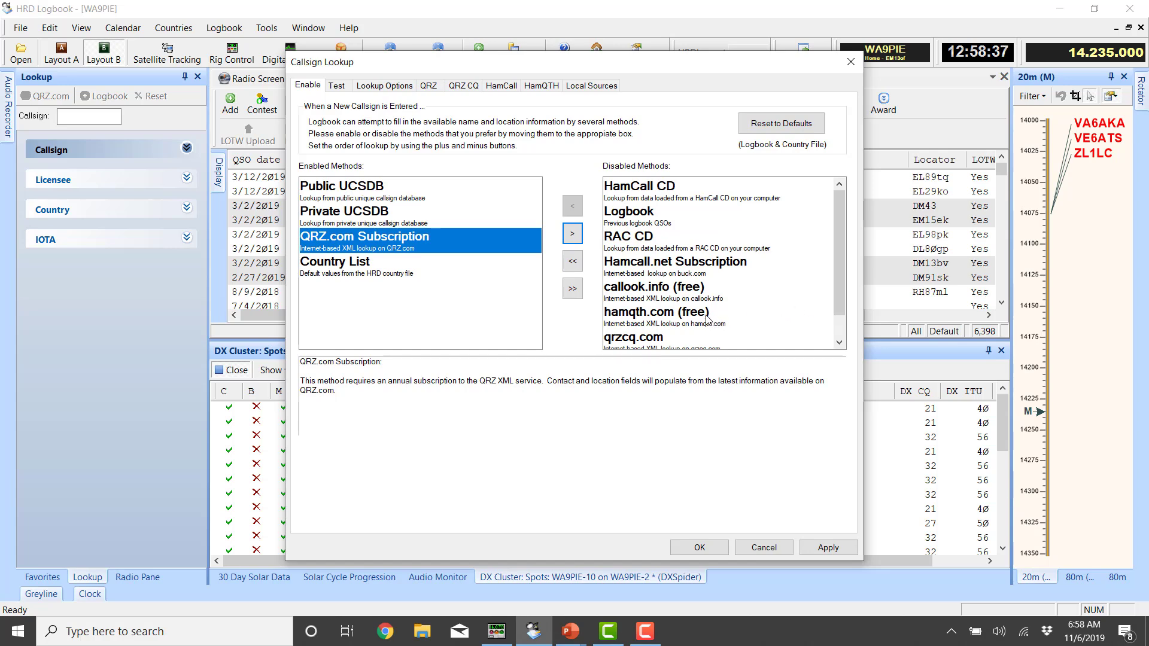
# Step: Enable the Hamcall.net Subscription lookup method and disable QRZ.com Subscription
pyautogui.click(727, 273)
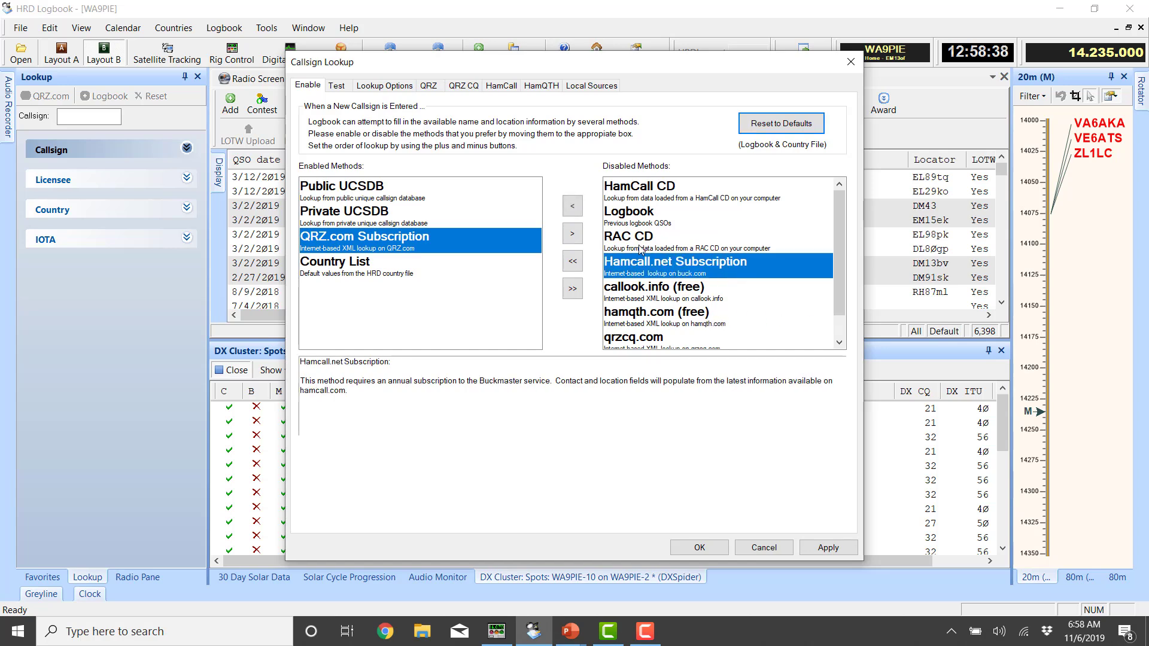
pyautogui.click(573, 206)
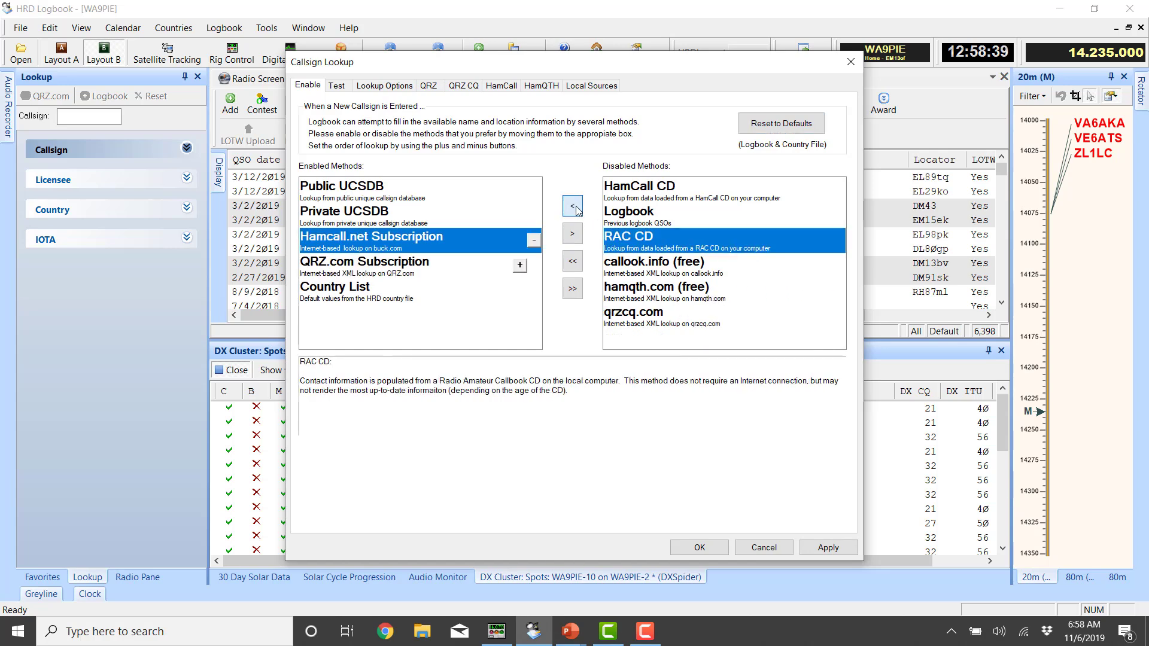
pyautogui.click(440, 274)
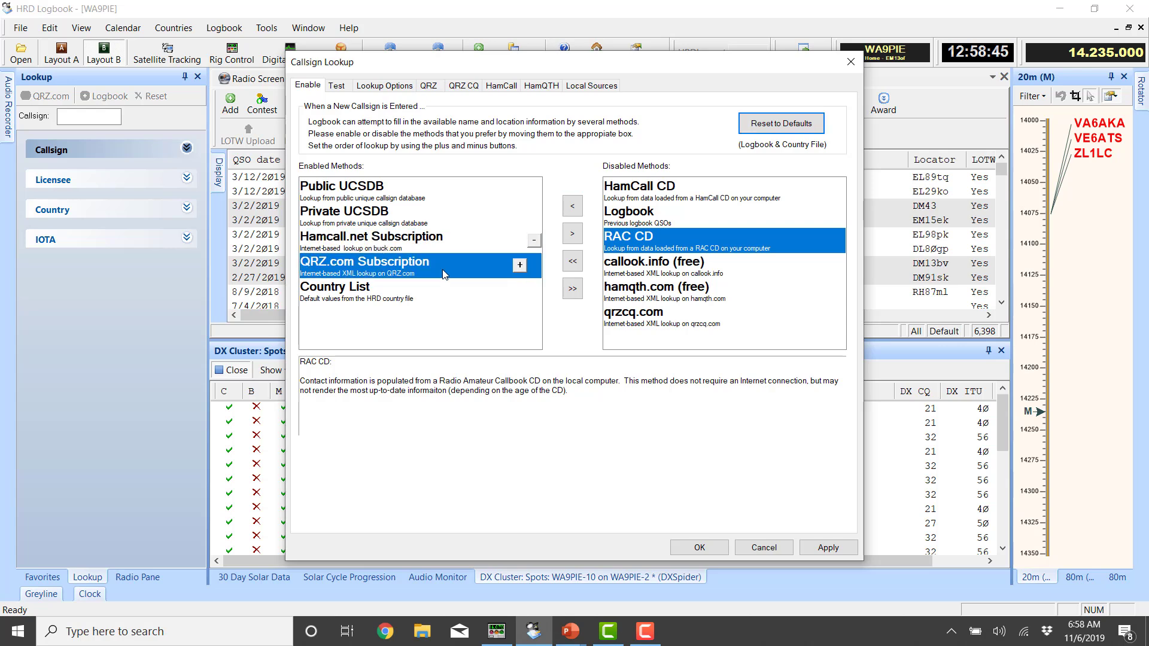
pyautogui.click(574, 236)
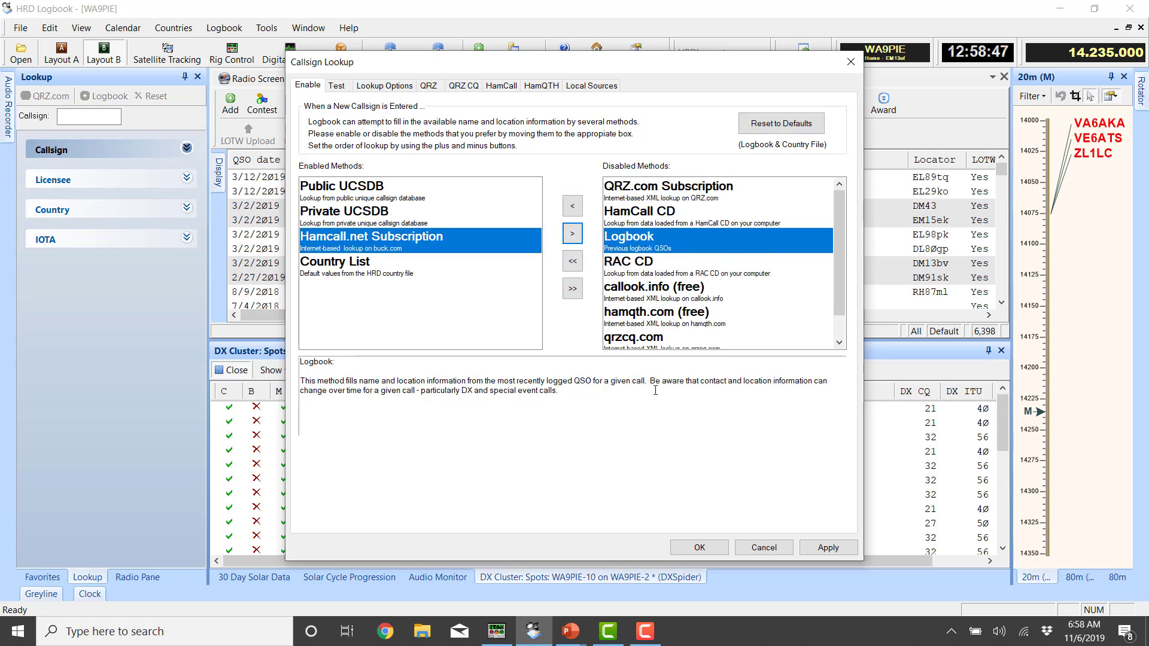
# Step: Apply the lookup method changes and run a test lookup for K5K, comparing Hamcall.net Subscription with the Distilled Results
pyautogui.click(808, 543)
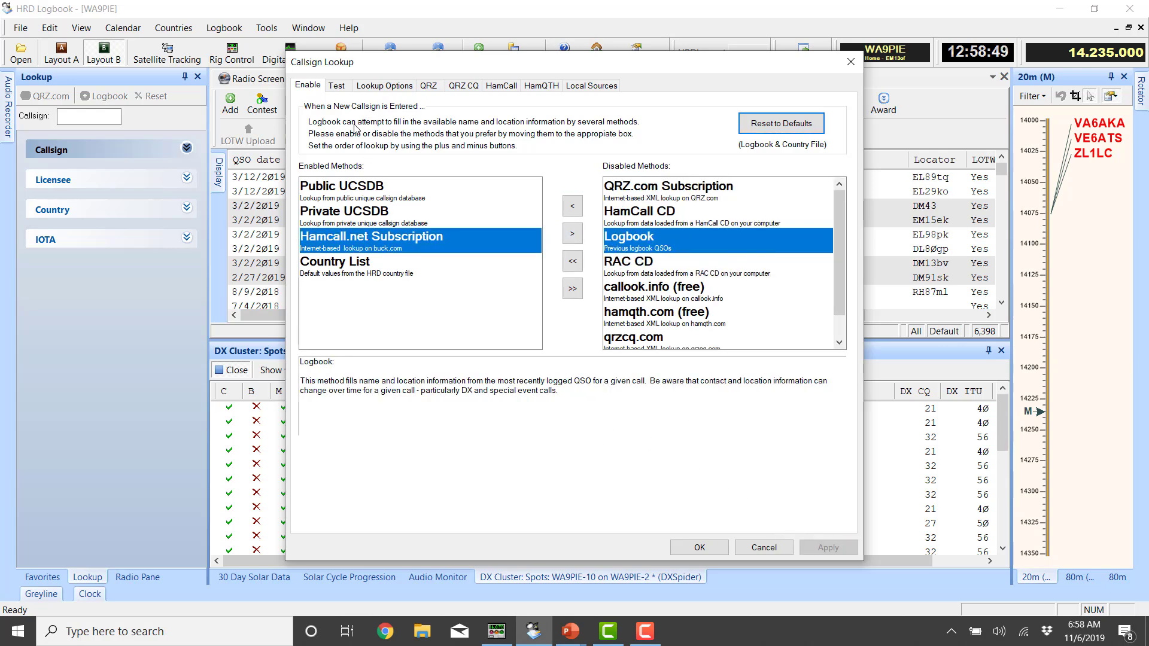
pyautogui.click(337, 87)
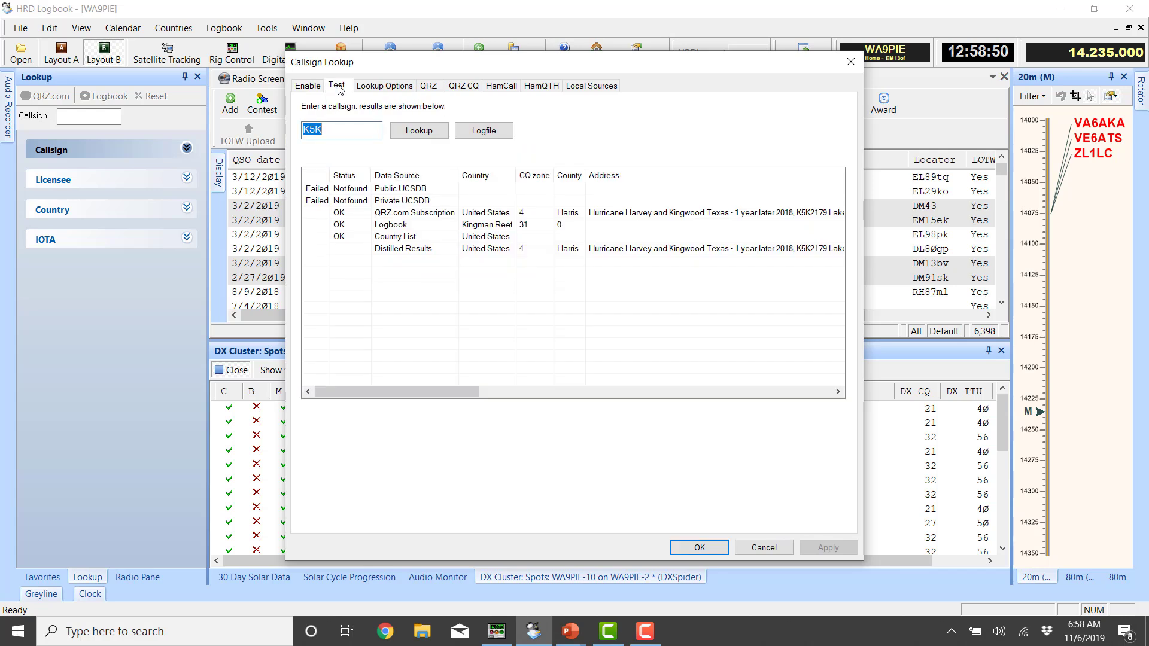
pyautogui.click(418, 131)
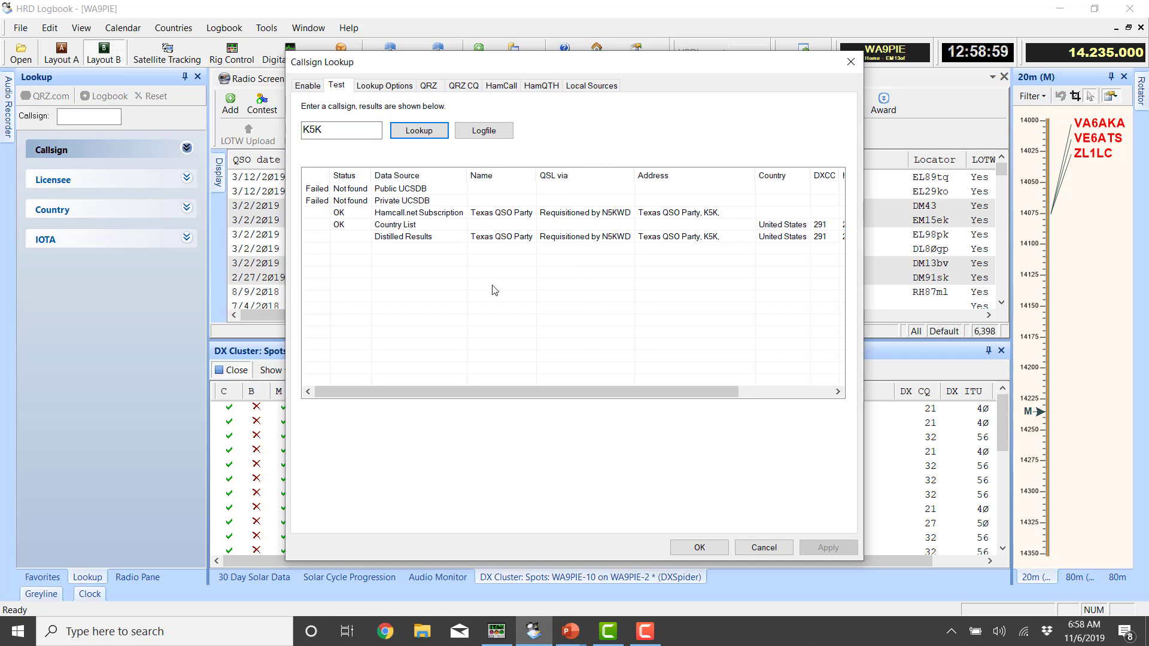
pyautogui.moveTo(530, 384)
pyautogui.mouseDown()
pyautogui.moveTo(668, 398)
pyautogui.moveTo(511, 384)
pyautogui.mouseUp()
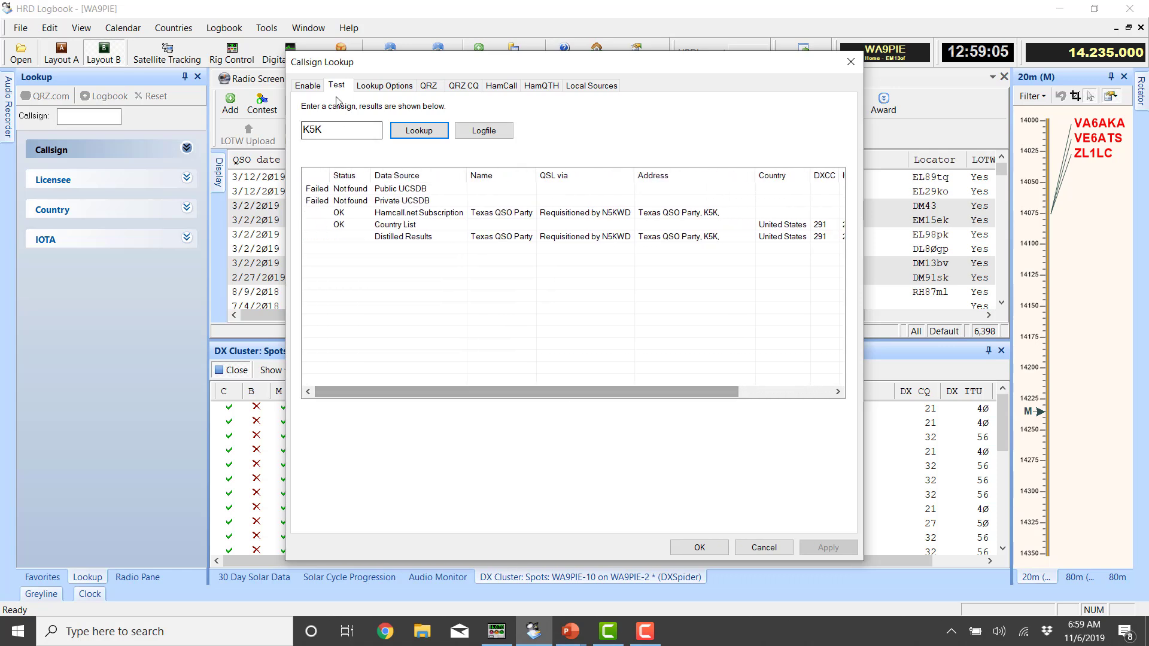
# Step: Run a test lookup for KH0A and compare the address and country fields from Hamcall.net, Country List and Distilled Results
pyautogui.doubleClick(307, 129)
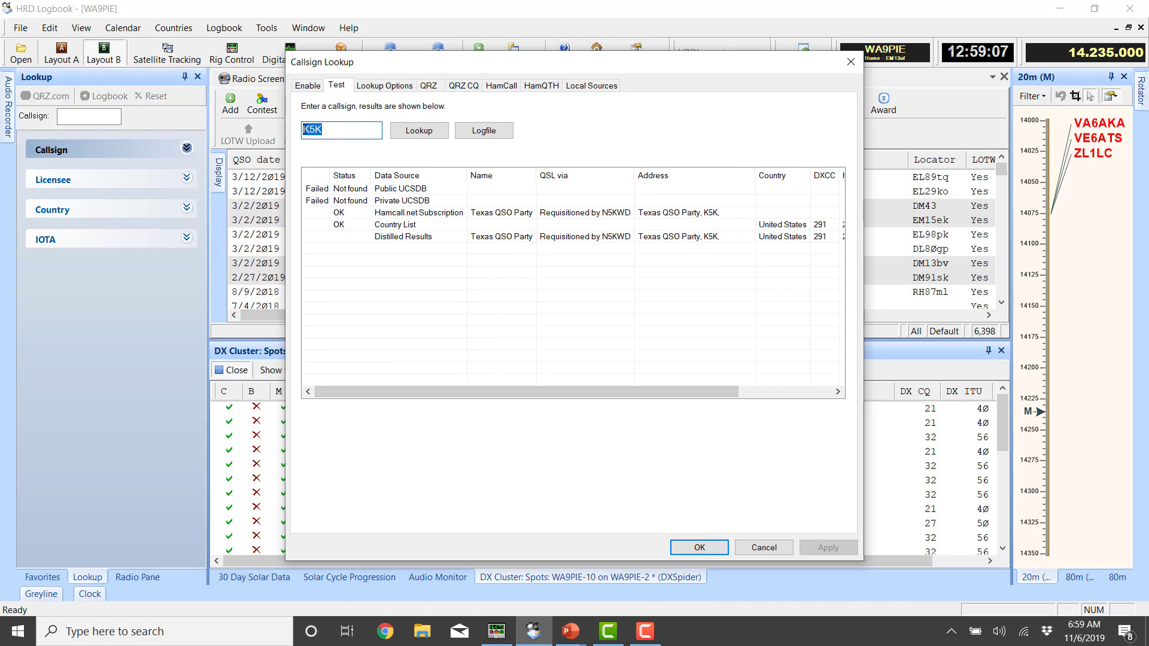
pyautogui.write('KH0A')
pyautogui.click(418, 131)
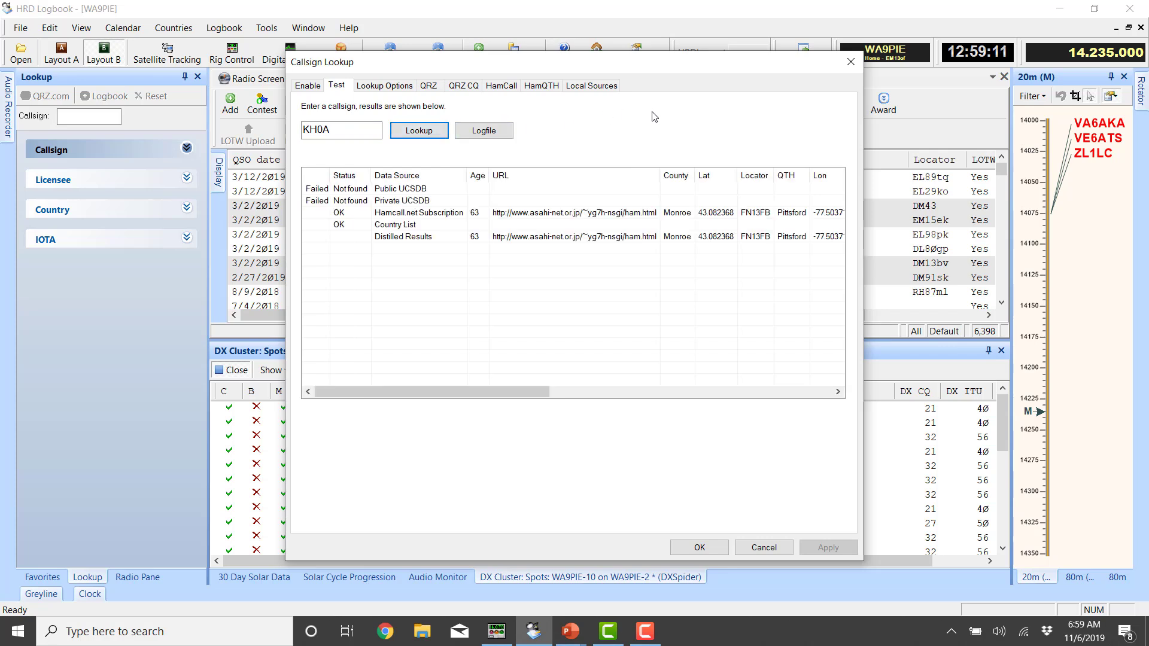
pyautogui.click(452, 239)
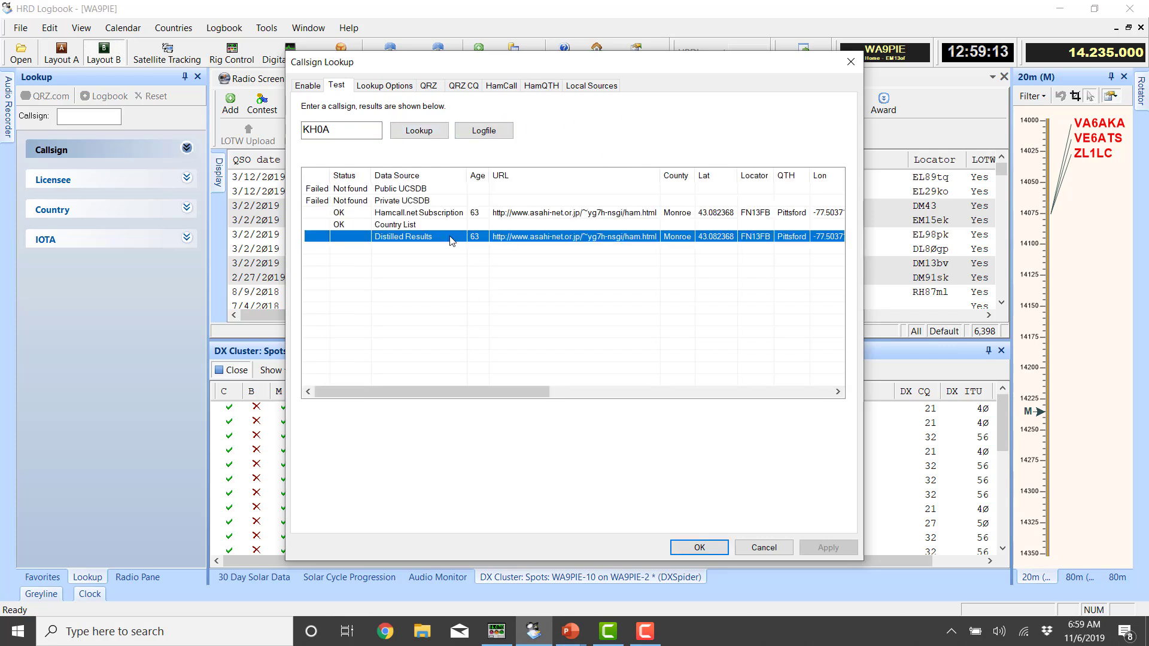
pyautogui.moveTo(495, 397); pyautogui.dragTo(801, 378)
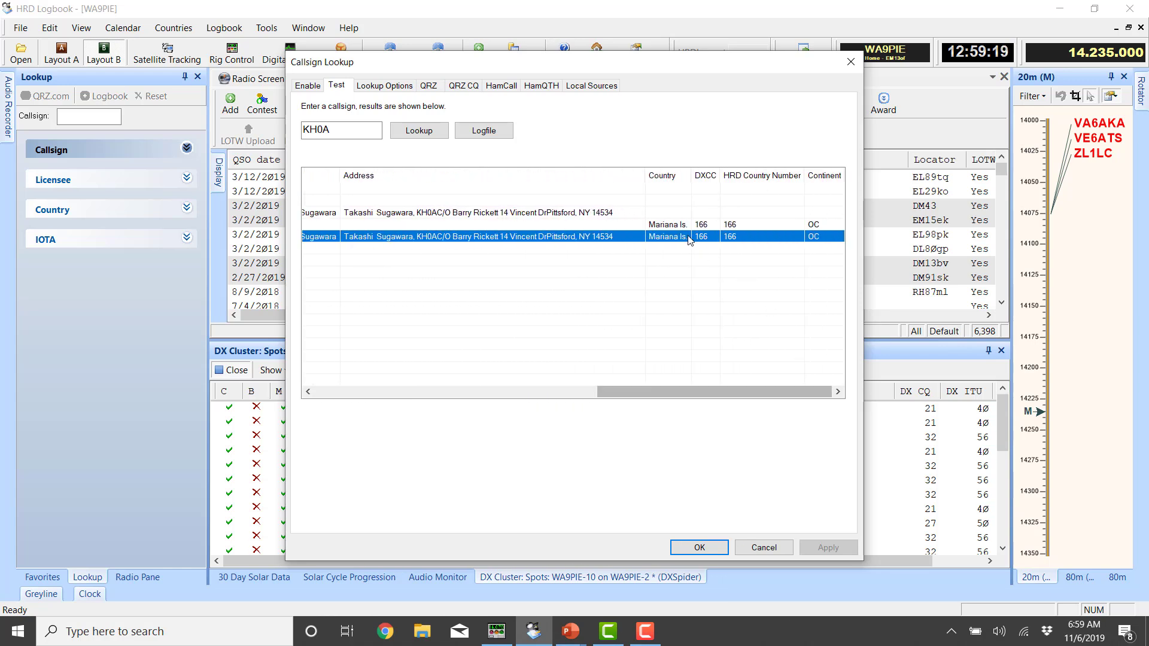
pyautogui.click(629, 226)
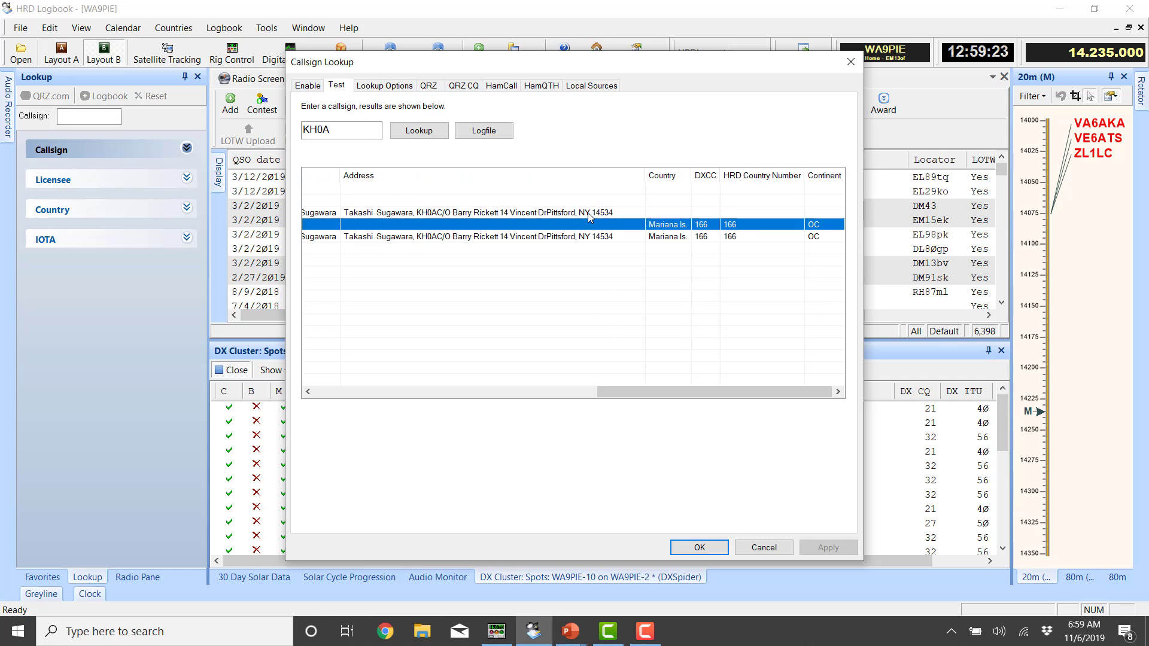
pyautogui.click(668, 237)
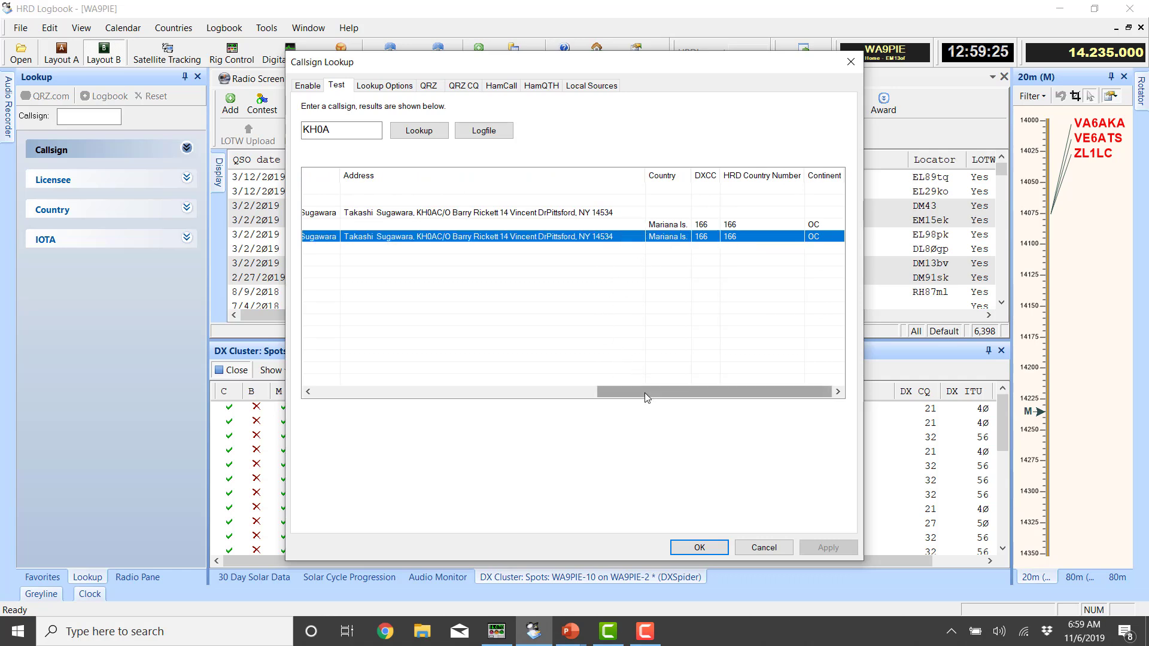
pyautogui.moveTo(645, 392); pyautogui.dragTo(336, 401)
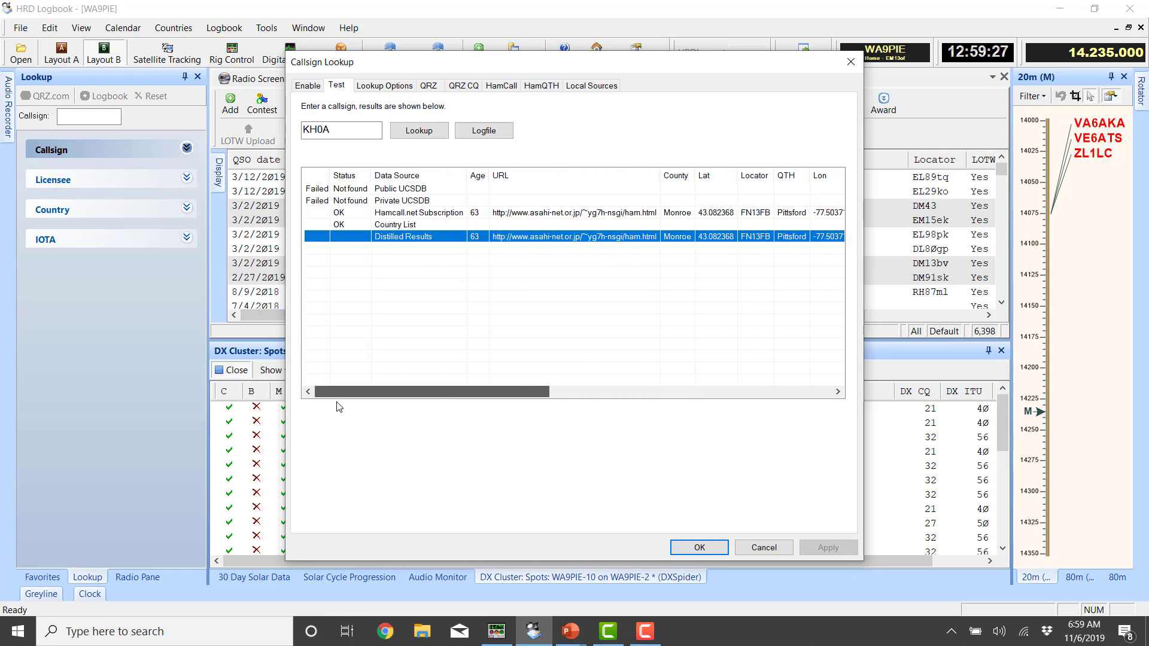
pyautogui.click(358, 215)
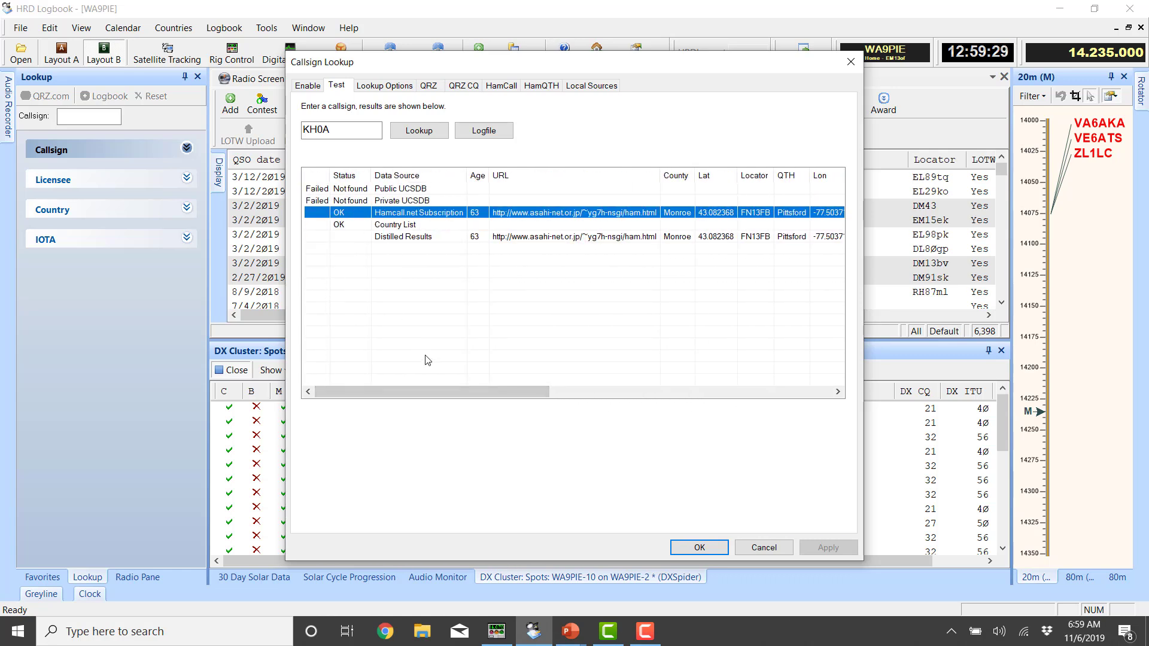
pyautogui.moveTo(472, 393)
pyautogui.mouseDown()
pyautogui.moveTo(532, 402)
pyautogui.moveTo(753, 375)
pyautogui.moveTo(459, 406)
pyautogui.mouseUp()
pyautogui.moveTo(434, 391); pyautogui.dragTo(416, 414)
# Step: Run a test lookup for LY2VB and examine the Hamcall.net Subscription row against the Distilled Results
pyautogui.doubleClick(350, 128)
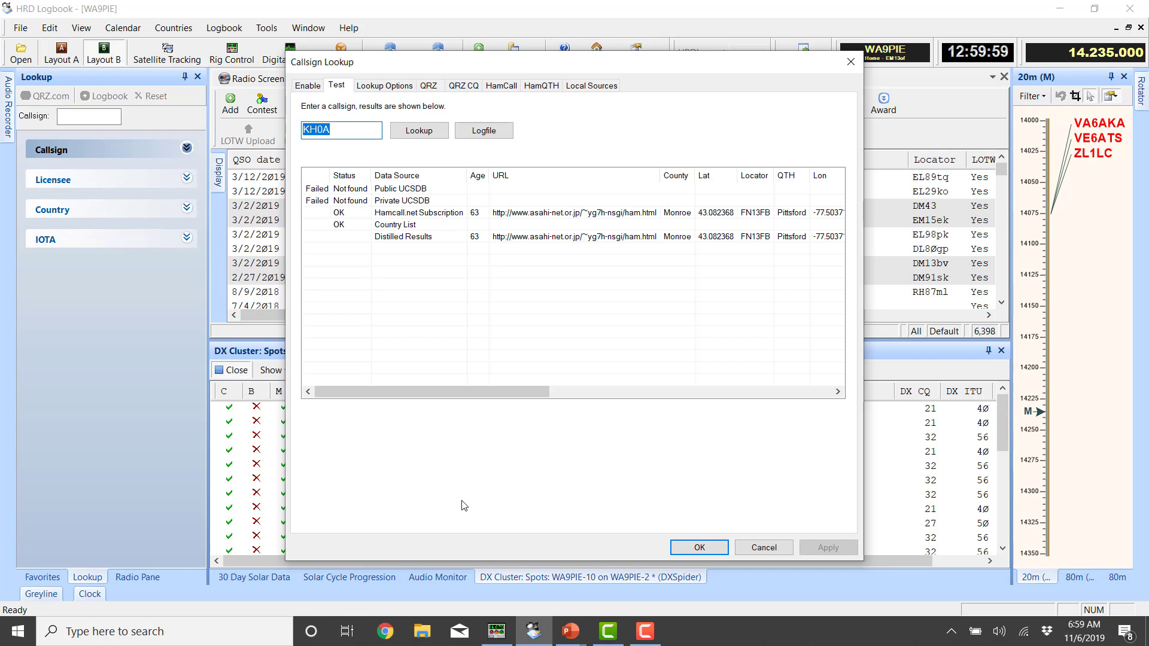
pyautogui.write('LY2VB')
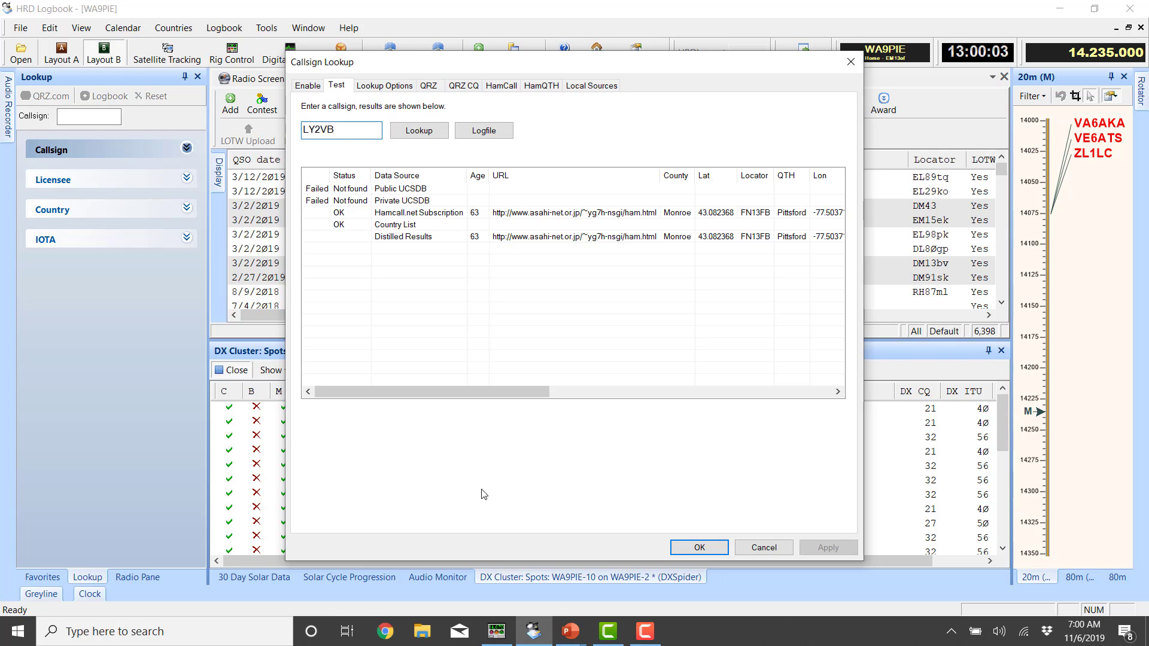
pyautogui.click(438, 137)
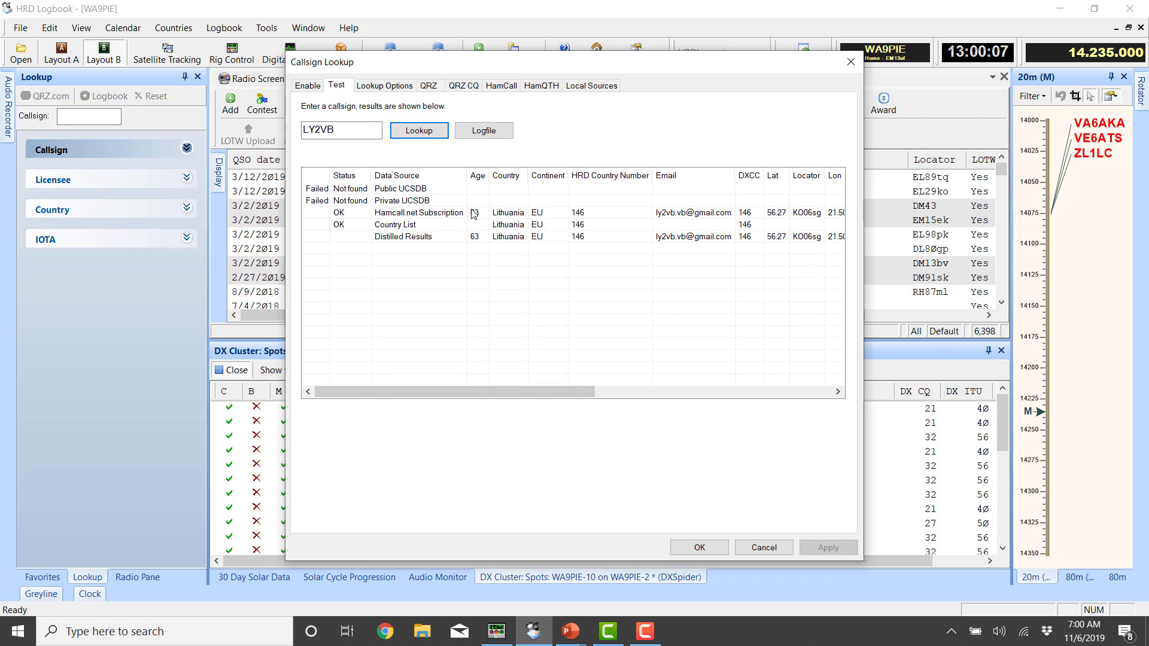
pyautogui.click(473, 214)
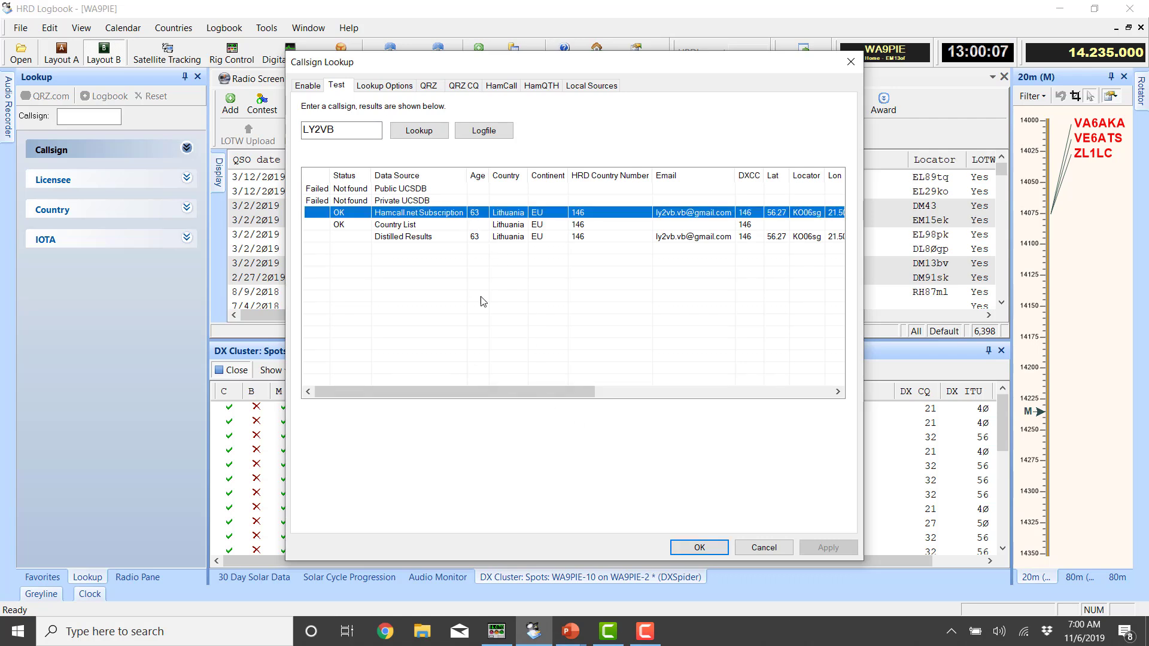
pyautogui.click(507, 238)
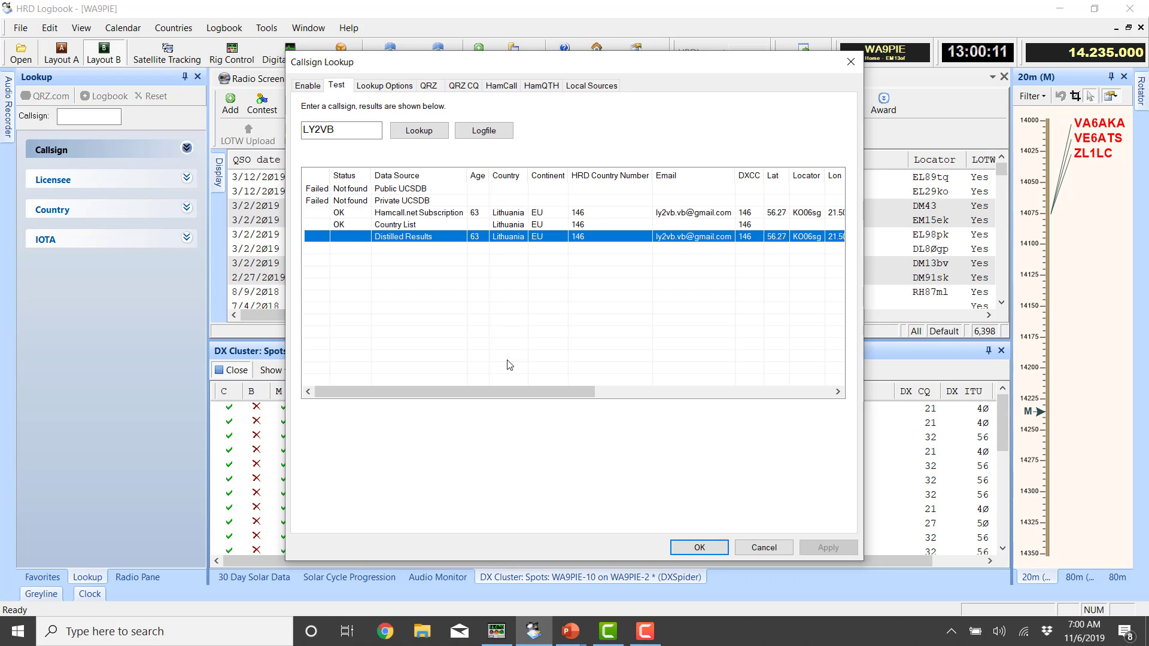
pyautogui.moveTo(500, 394); pyautogui.dragTo(417, 354)
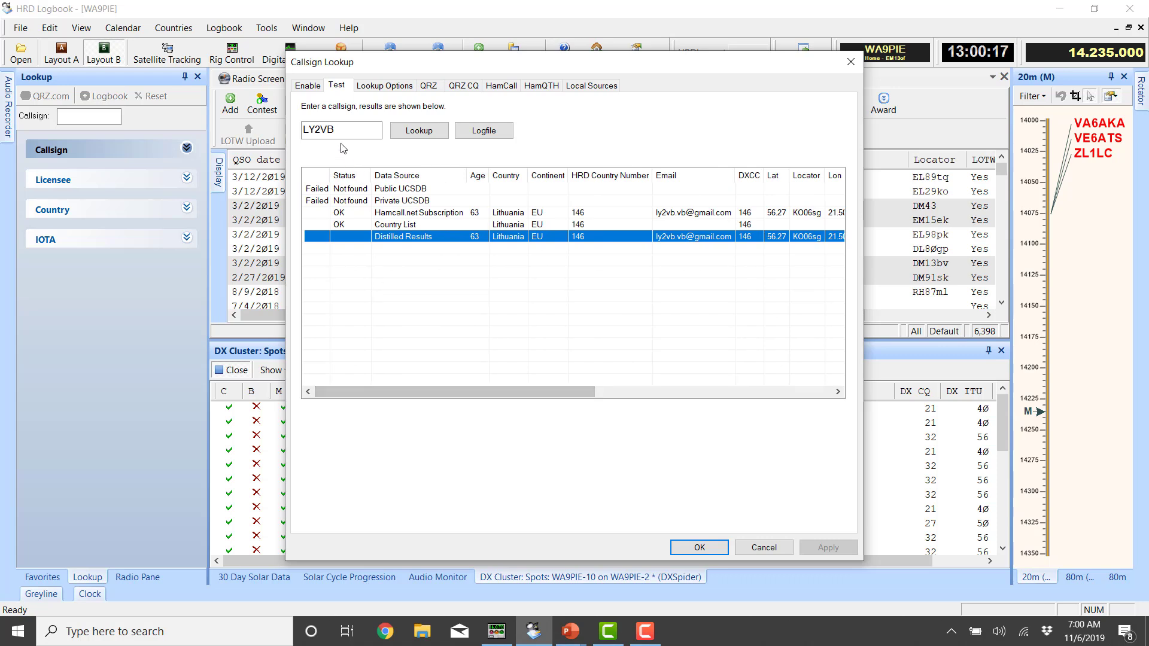
pyautogui.moveTo(351, 130); pyautogui.dragTo(304, 130)
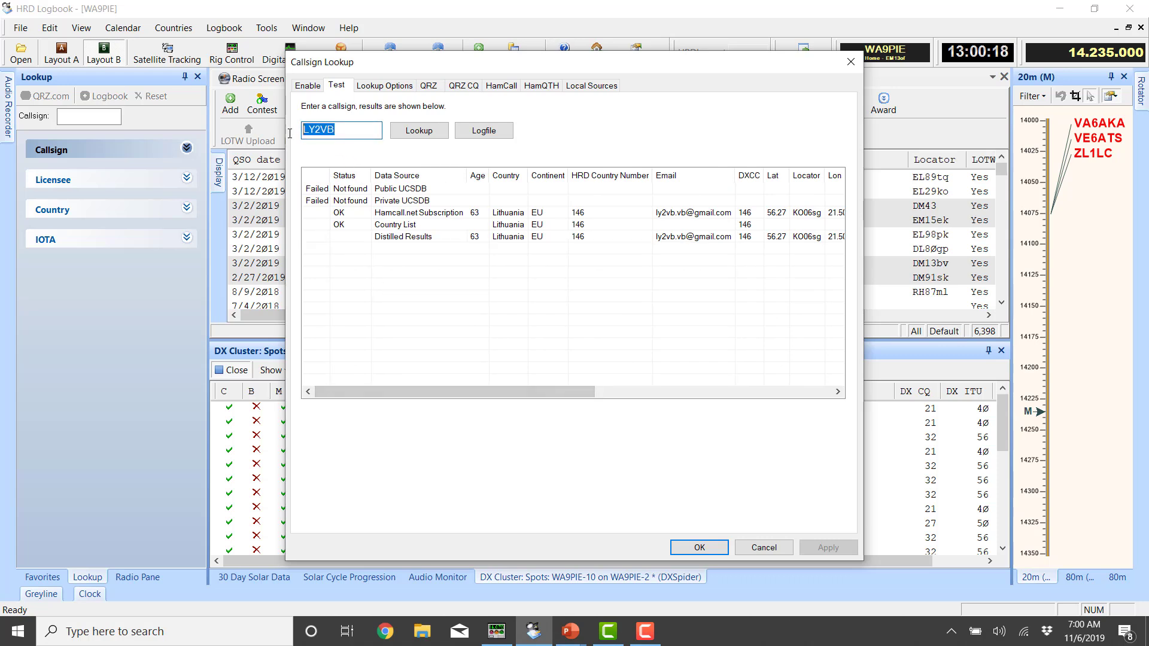
pyautogui.click(483, 215)
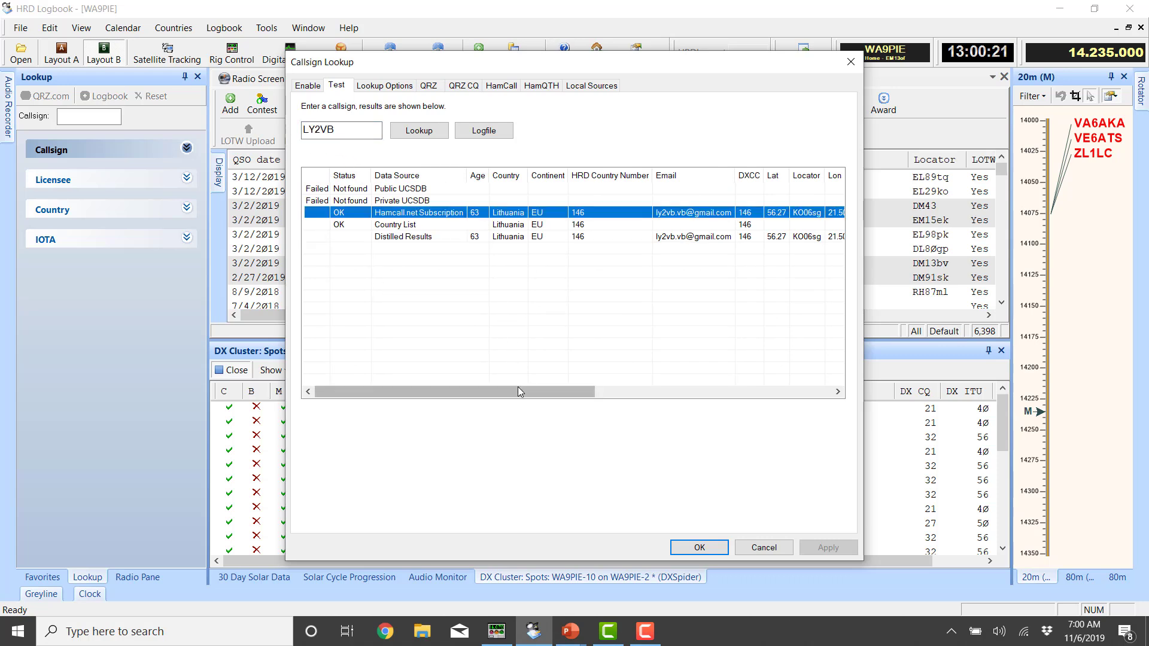
pyautogui.moveTo(518, 390); pyautogui.dragTo(439, 411)
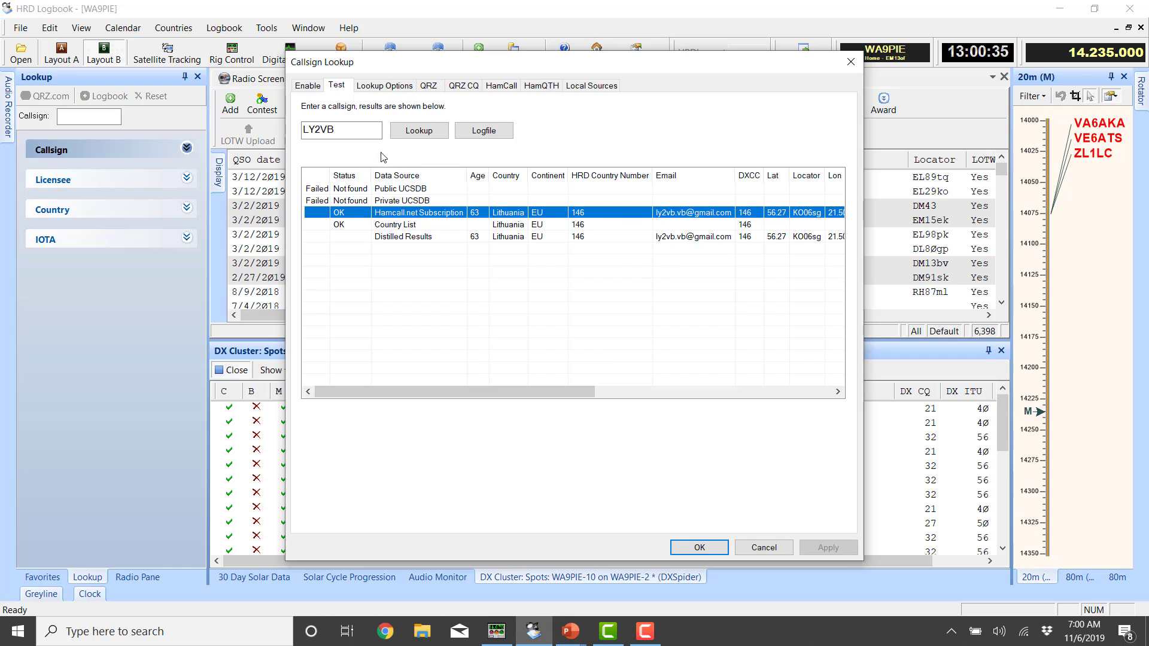
# Step: Repeat the test lookup for KH0A and review the address, country and DXCC columns of its results
pyautogui.moveTo(367, 137); pyautogui.dragTo(299, 130)
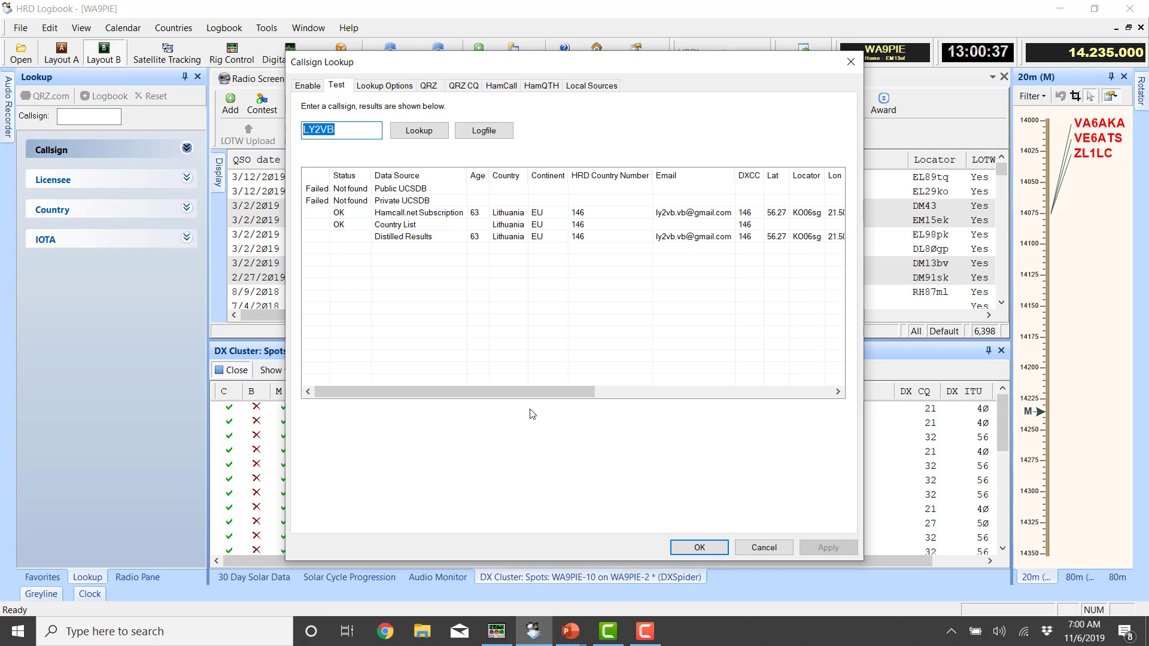
pyautogui.write('KH0A')
pyautogui.click(419, 130)
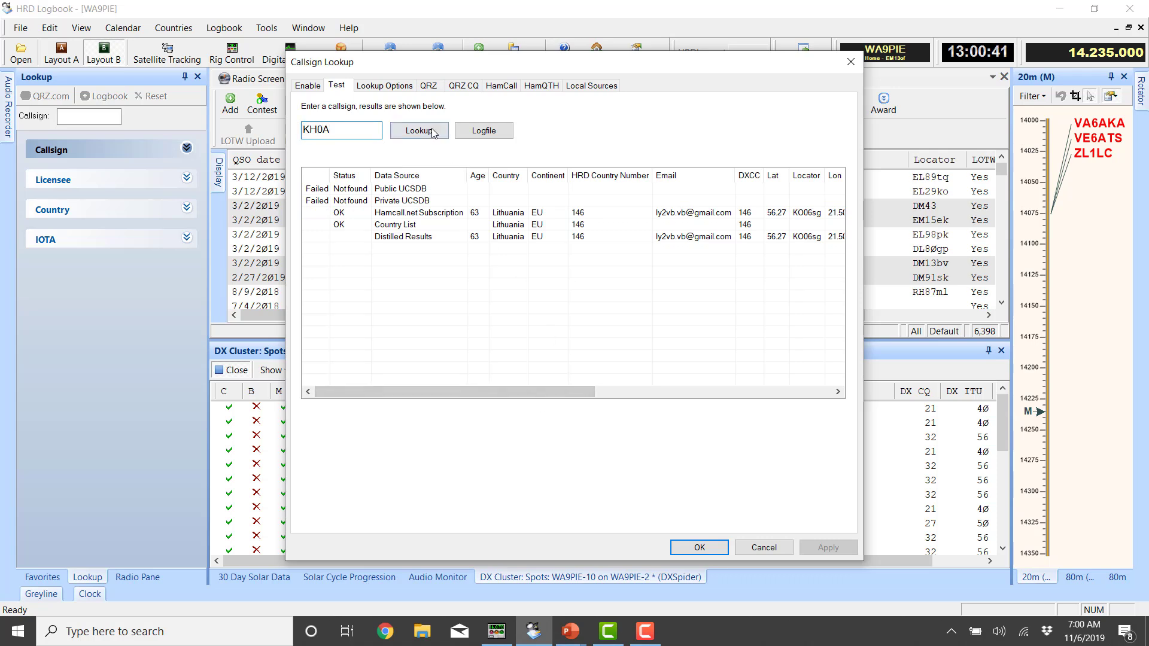
pyautogui.click(449, 238)
pyautogui.moveTo(487, 392); pyautogui.dragTo(801, 366)
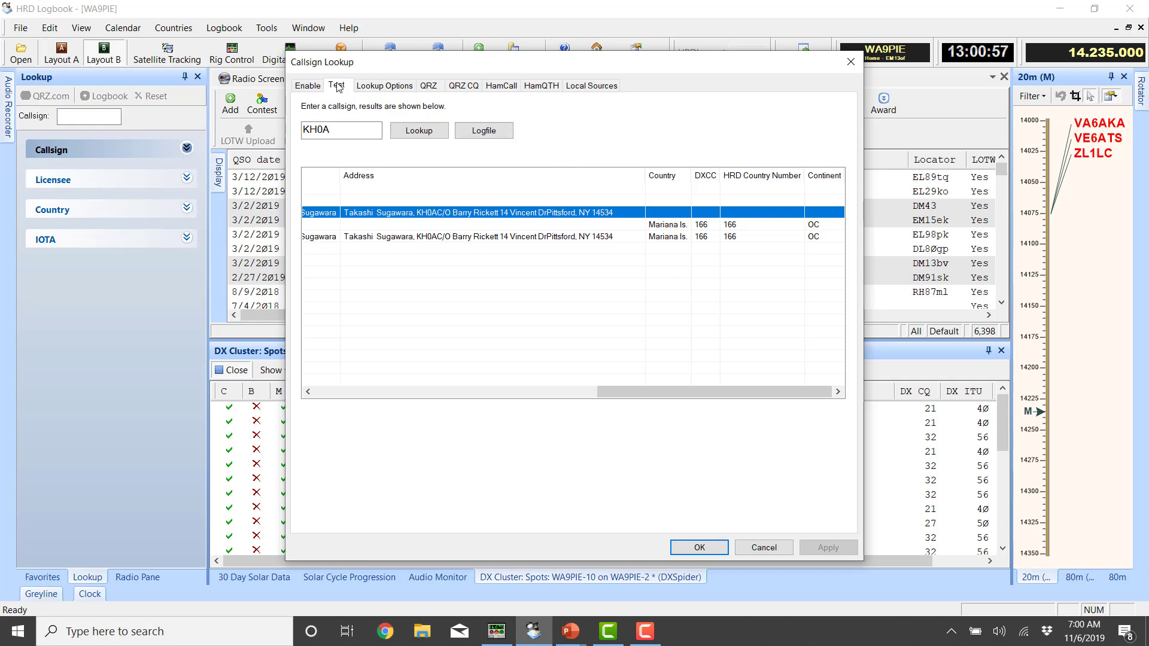
# Step: Disable the Hamcall.net Subscription lookup method
pyautogui.click(308, 85)
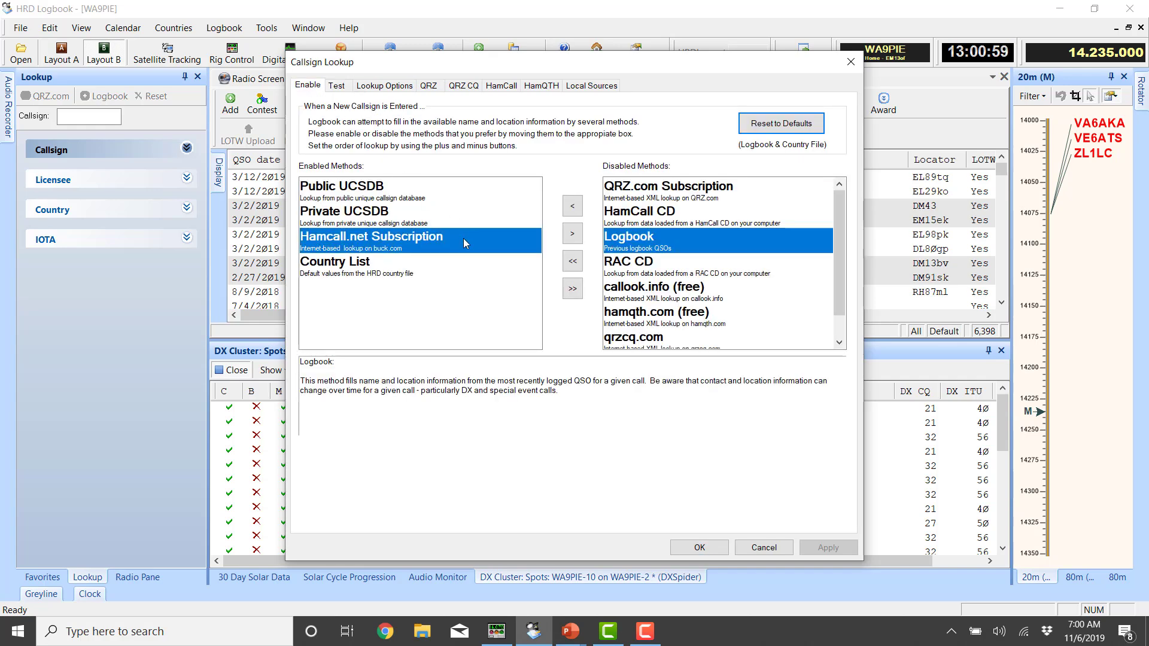
pyautogui.click(572, 234)
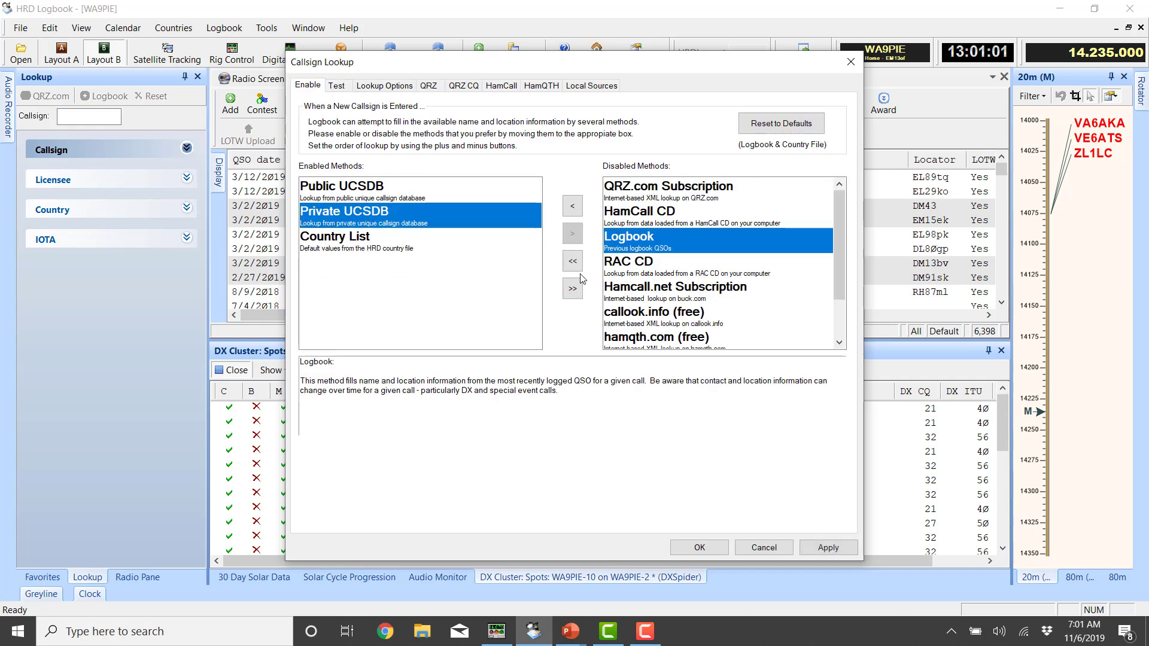
pyautogui.click(840, 340)
pyautogui.click(840, 340)
pyautogui.click(707, 320)
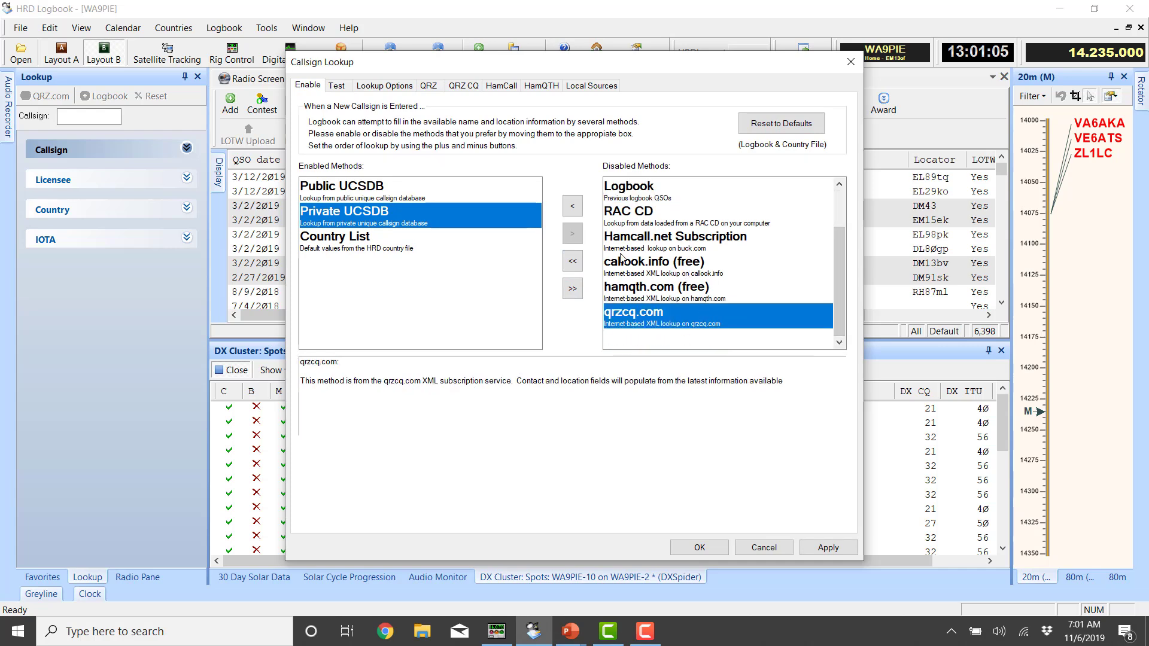
pyautogui.click(572, 207)
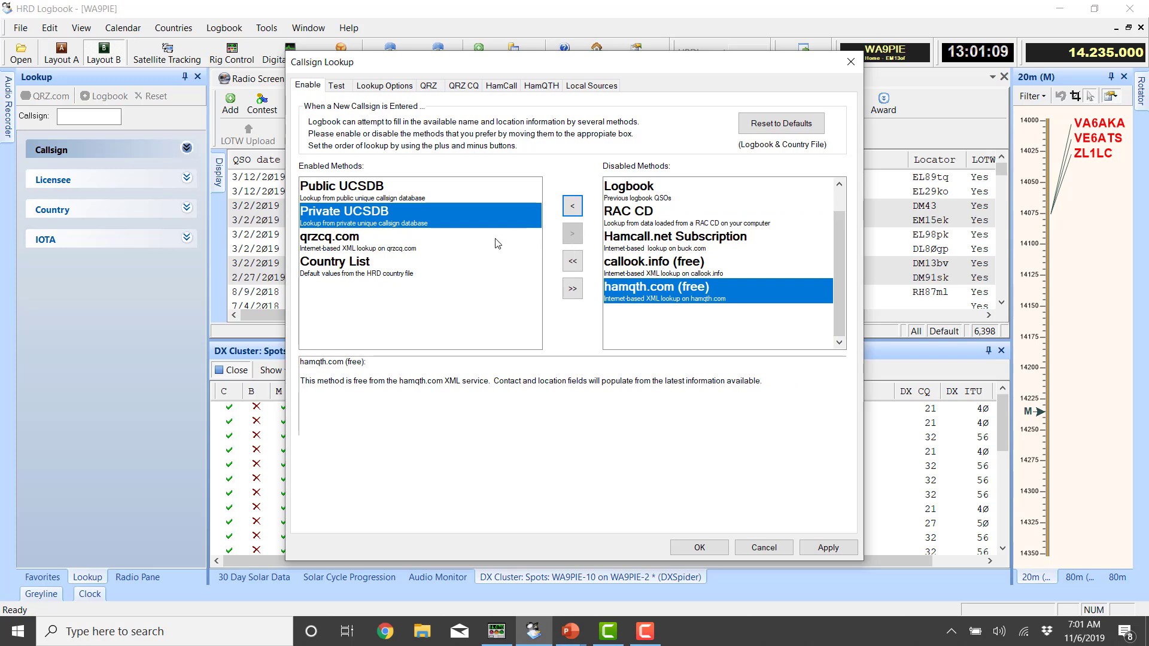
pyautogui.click(482, 247)
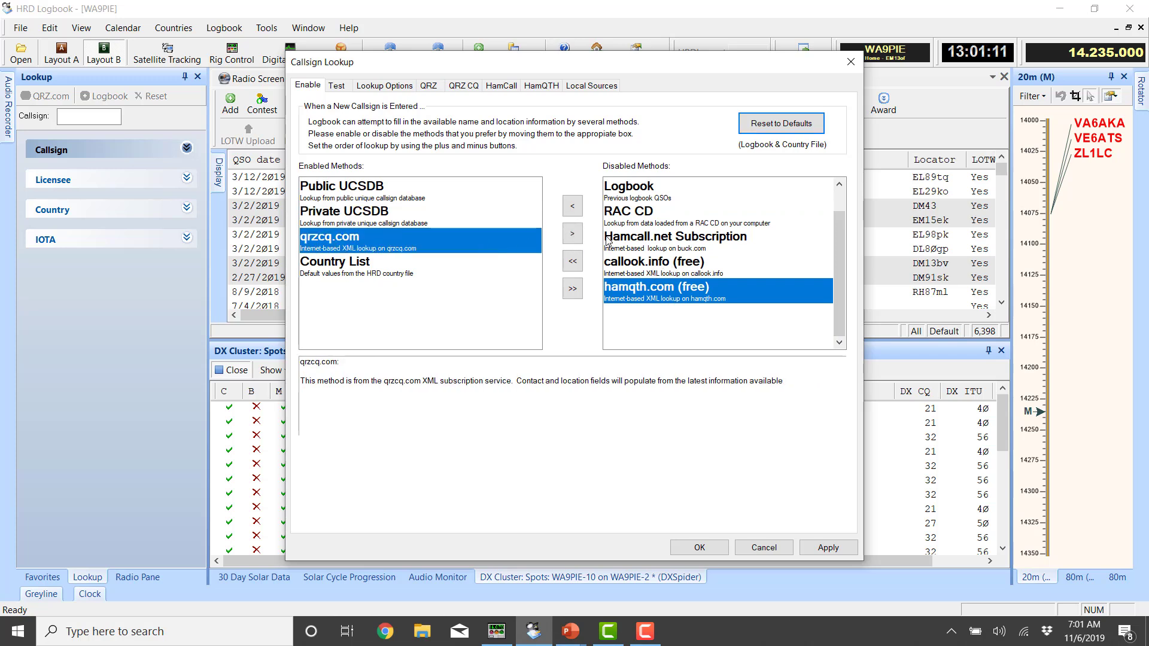
pyautogui.click(572, 233)
# Step: Enable the callook.info (free) lookup method and save the Callsign Lookup configuration
pyautogui.click(650, 275)
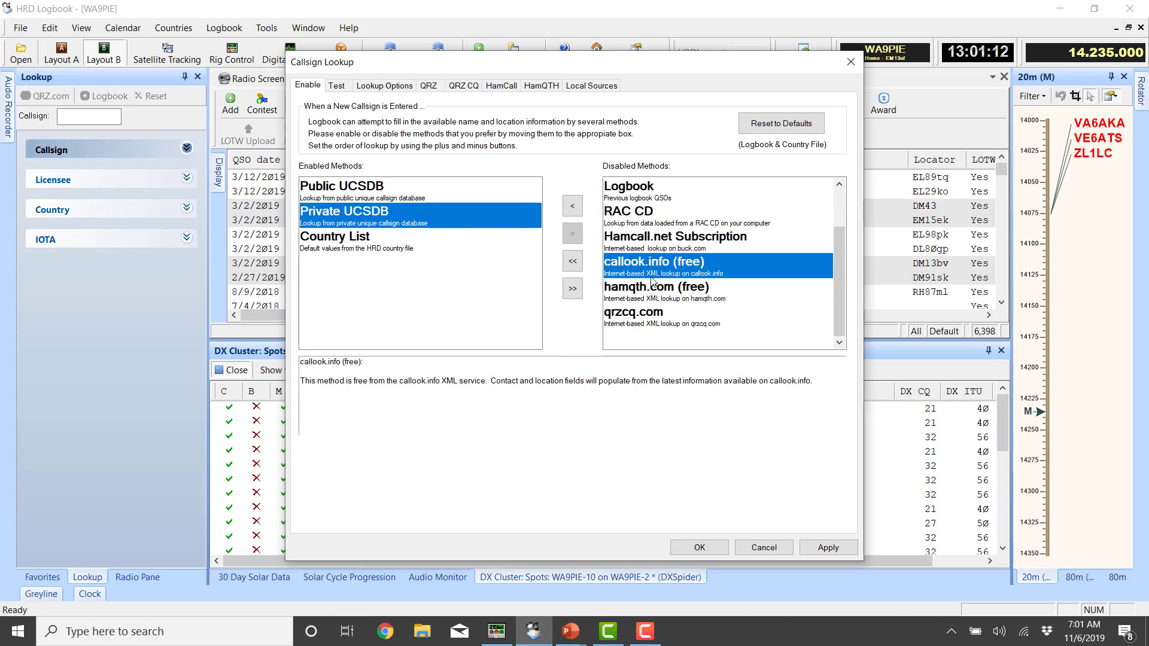
pyautogui.click(572, 208)
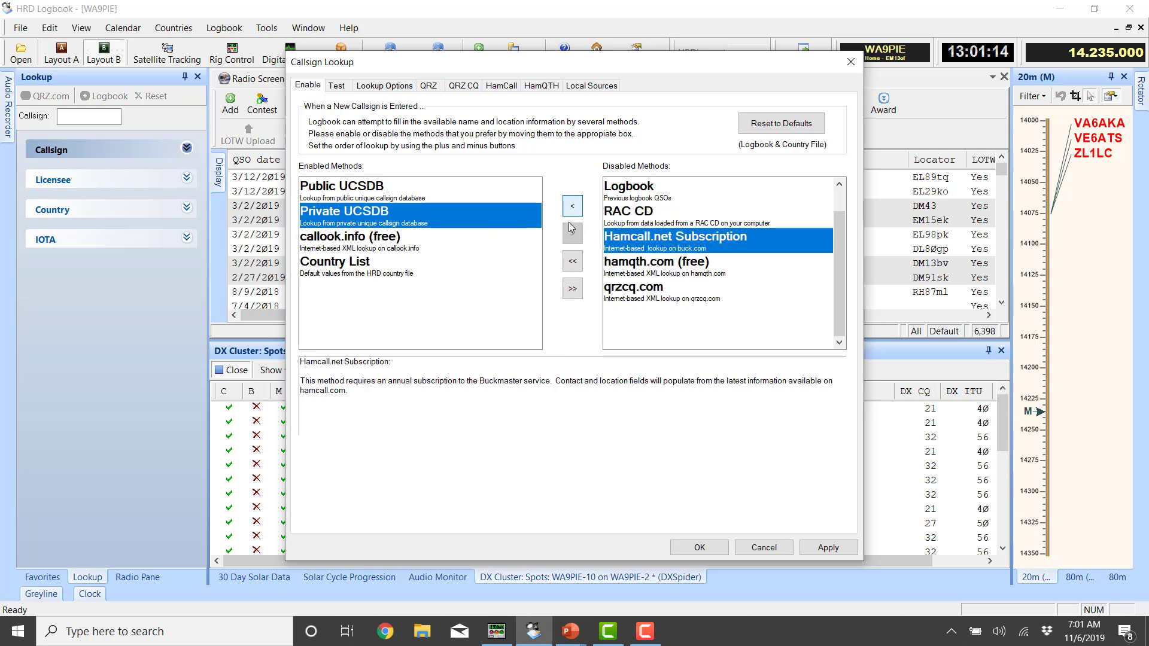
pyautogui.click(695, 545)
pyautogui.click(230, 103)
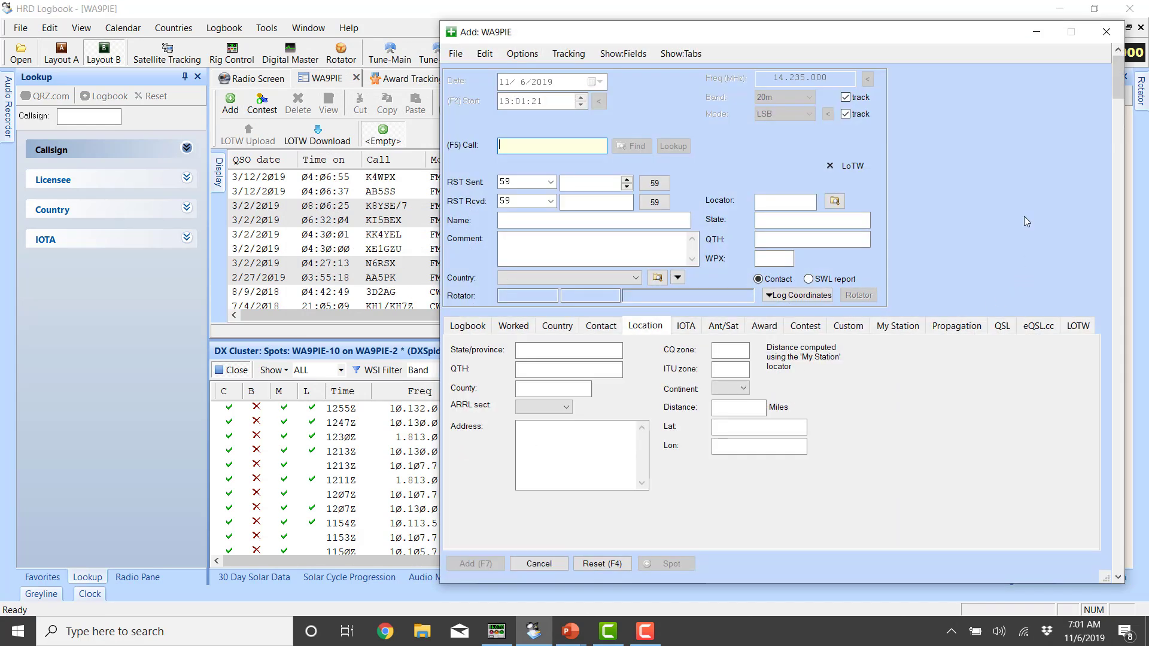
pyautogui.write('KH0A')
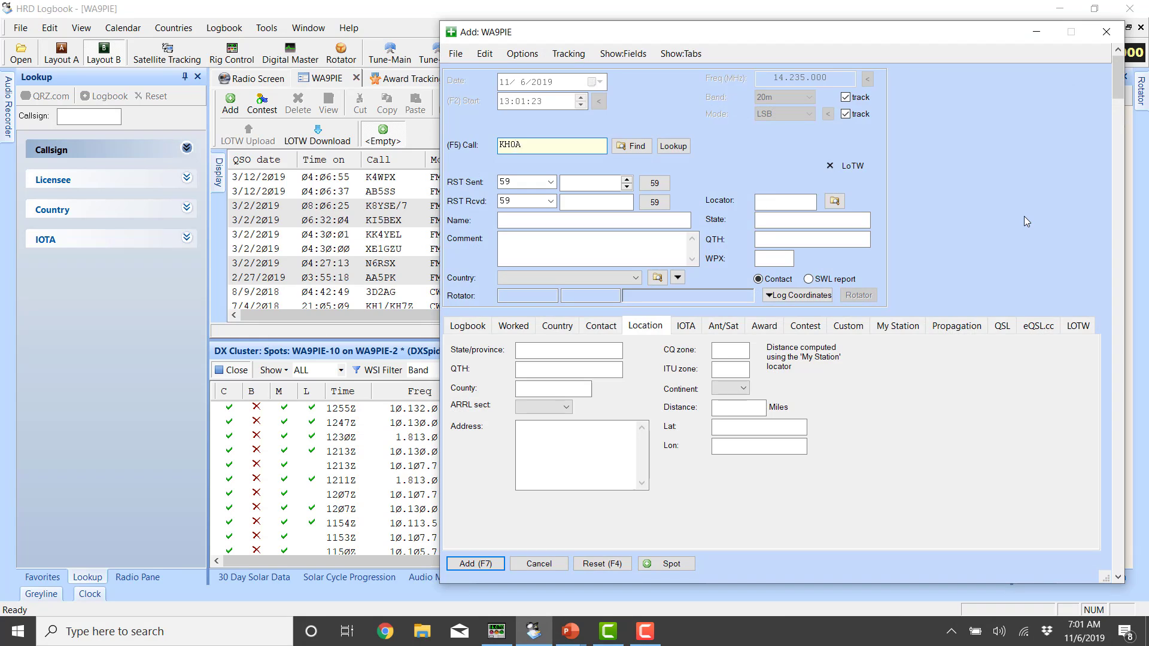
pyautogui.press('Tab')
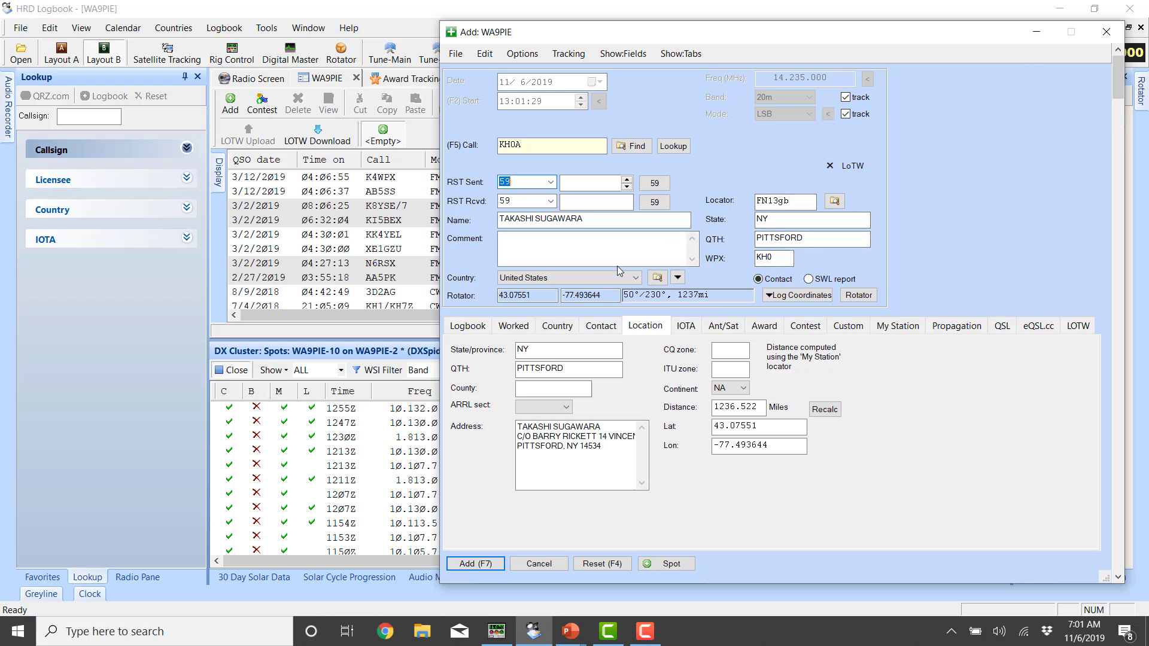
pyautogui.click(619, 563)
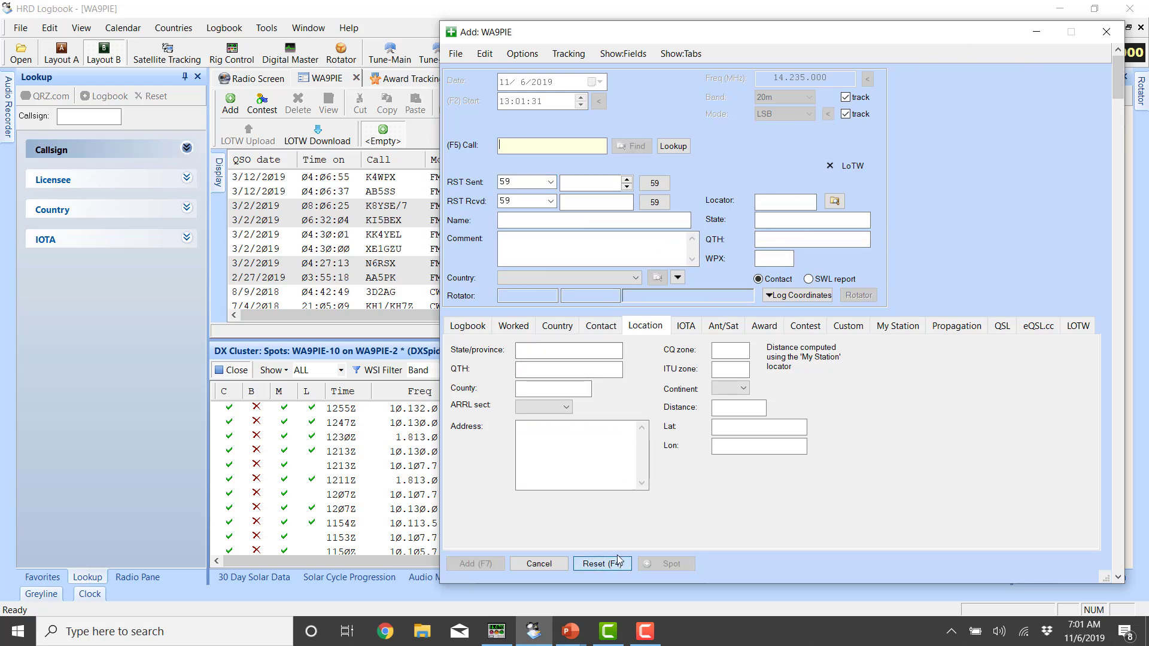
# Step: Enter callsign WA9PIE in the new log entry, check the location details the lookup fills in, and reset the form
pyautogui.write('WA9PI')
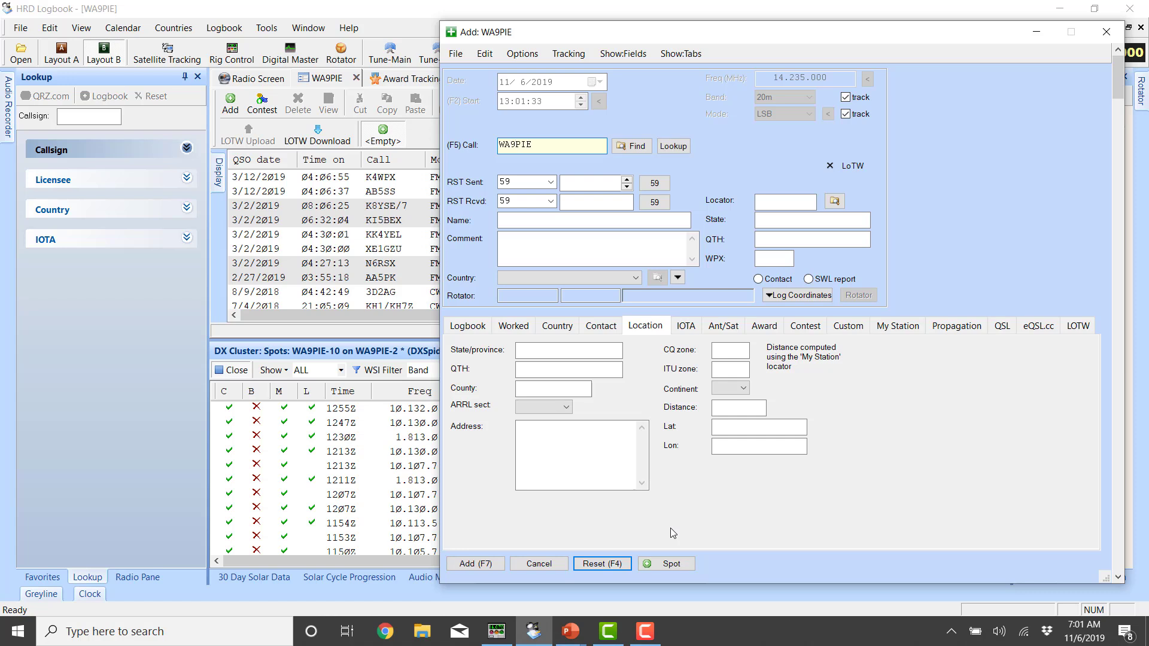
pyautogui.write('E')
pyautogui.press('Tab')
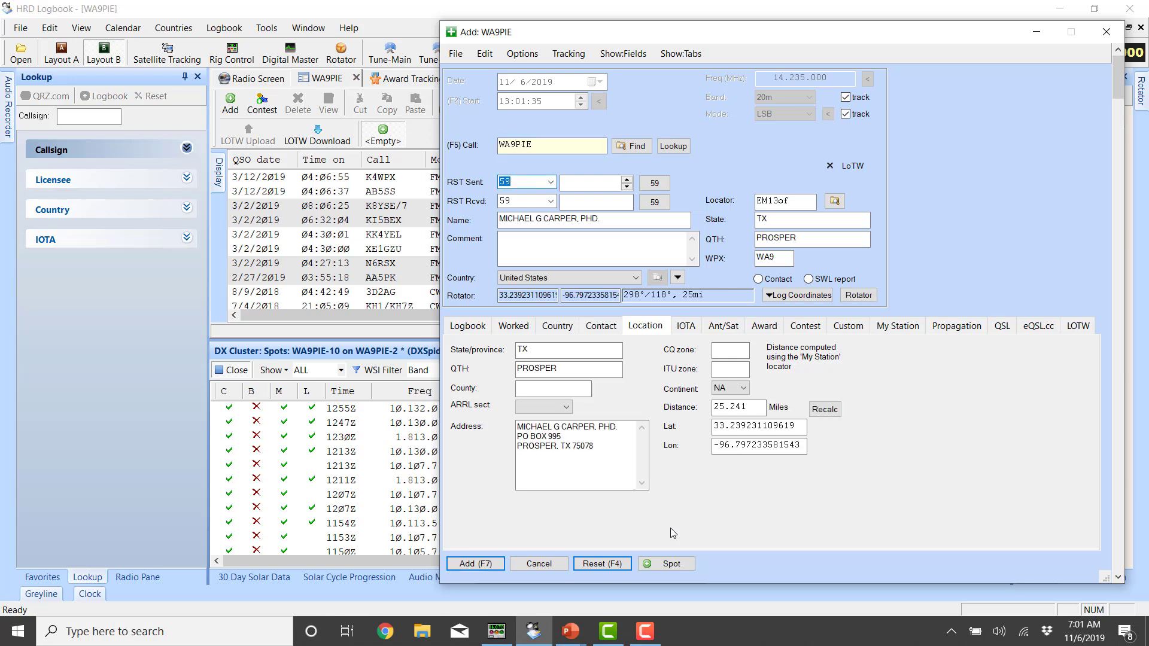
pyautogui.click(618, 566)
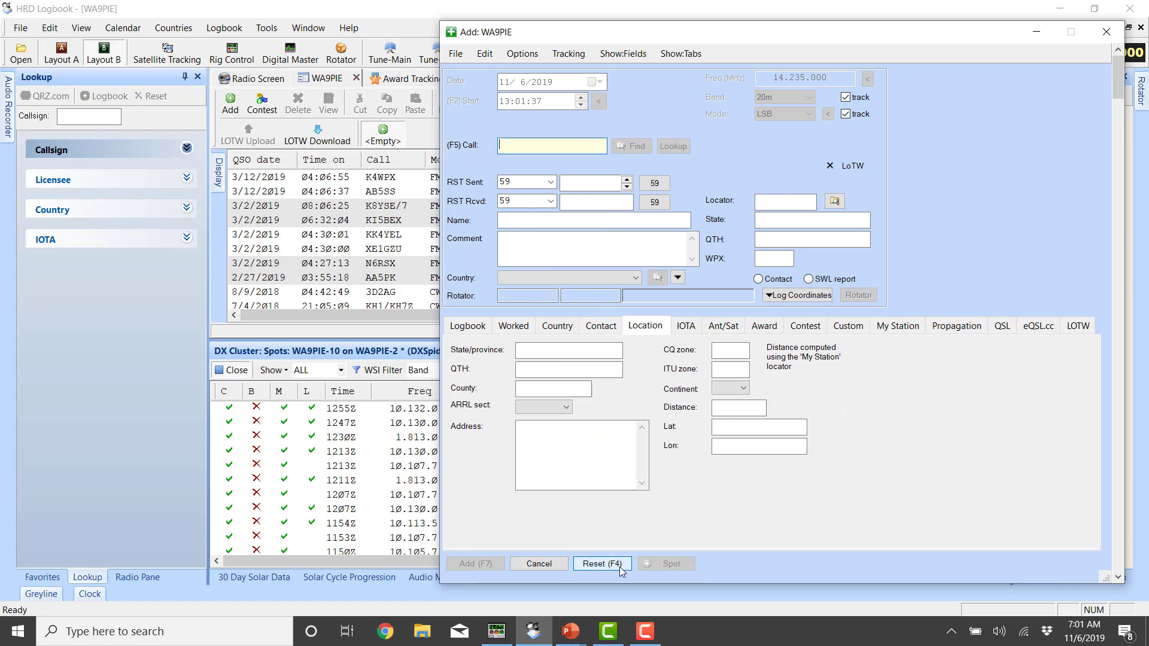
# Step: Look up callsign KH6A in the log entry, check its country and location details, and close the cleared entry without adding it
pyautogui.write('KH6')
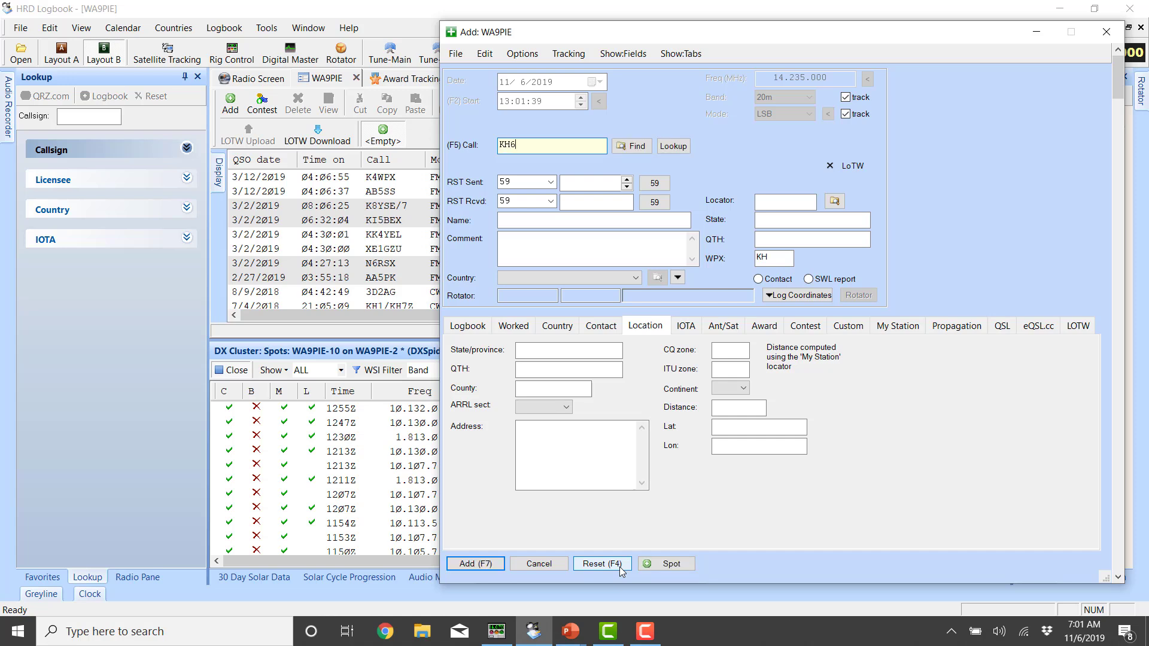
pyautogui.write('A')
pyautogui.press('Tab')
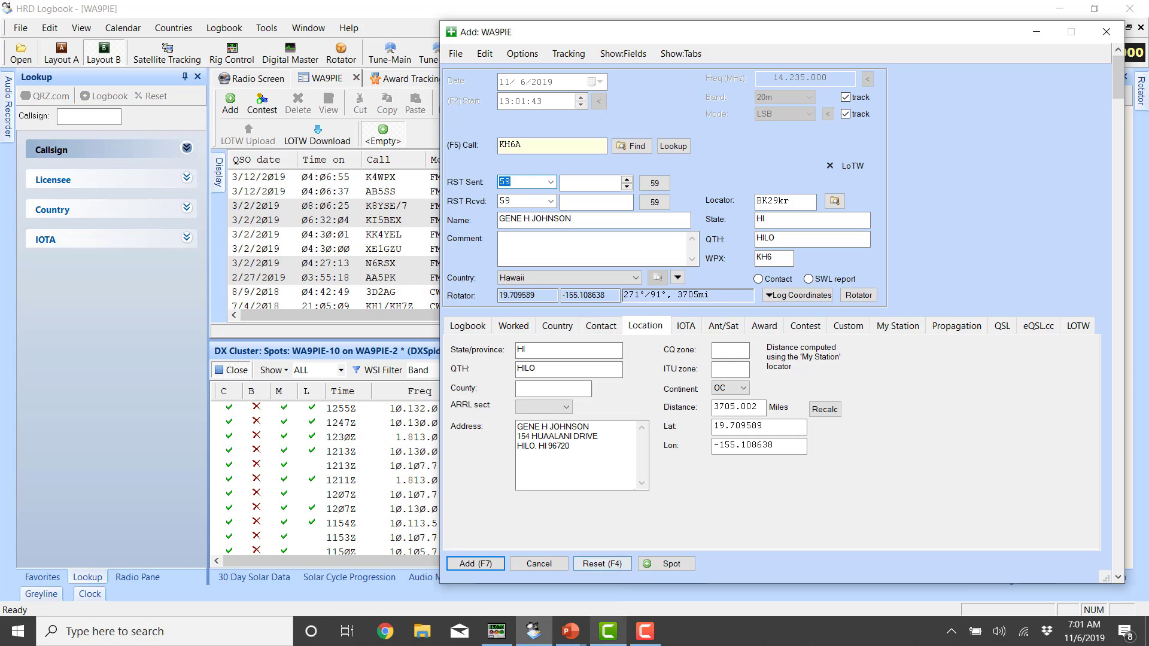
pyautogui.click(597, 565)
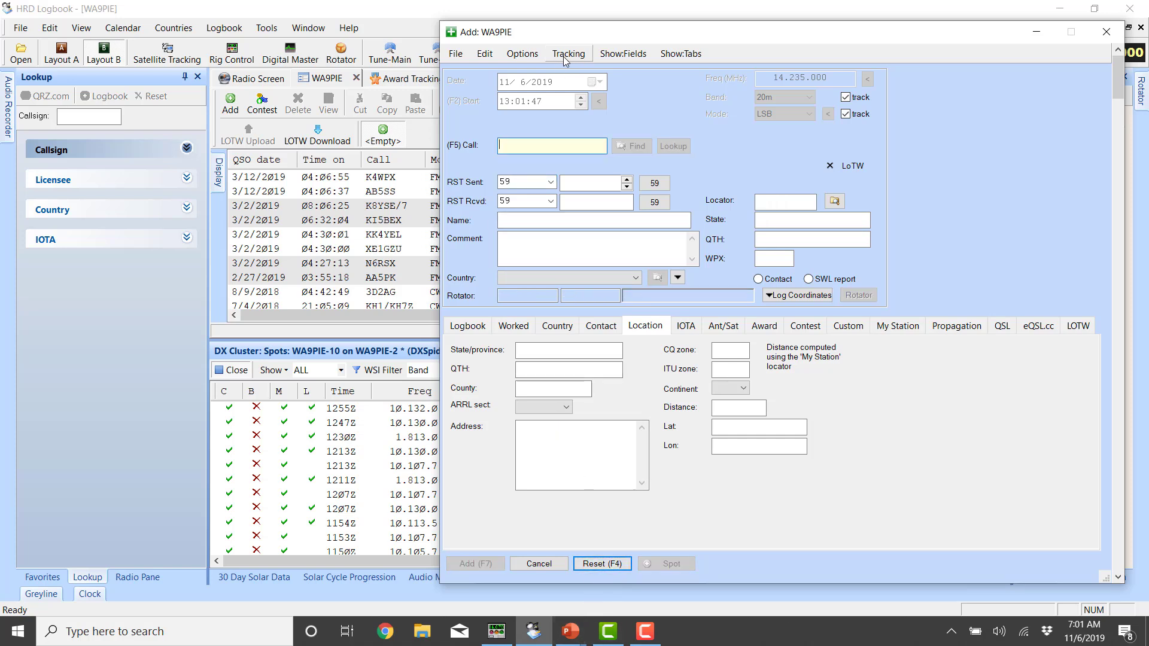
pyautogui.click(1105, 31)
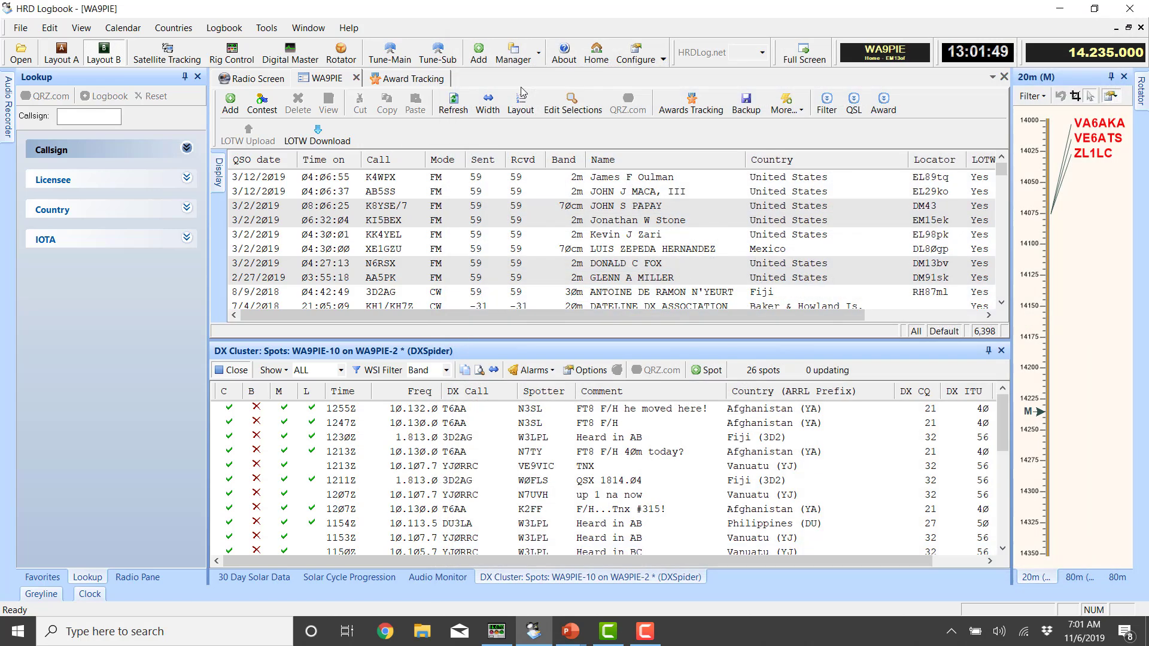
# Step: Open the Callsign Lookup configuration and enable the QRZ.com Subscription method
pyautogui.click(258, 30)
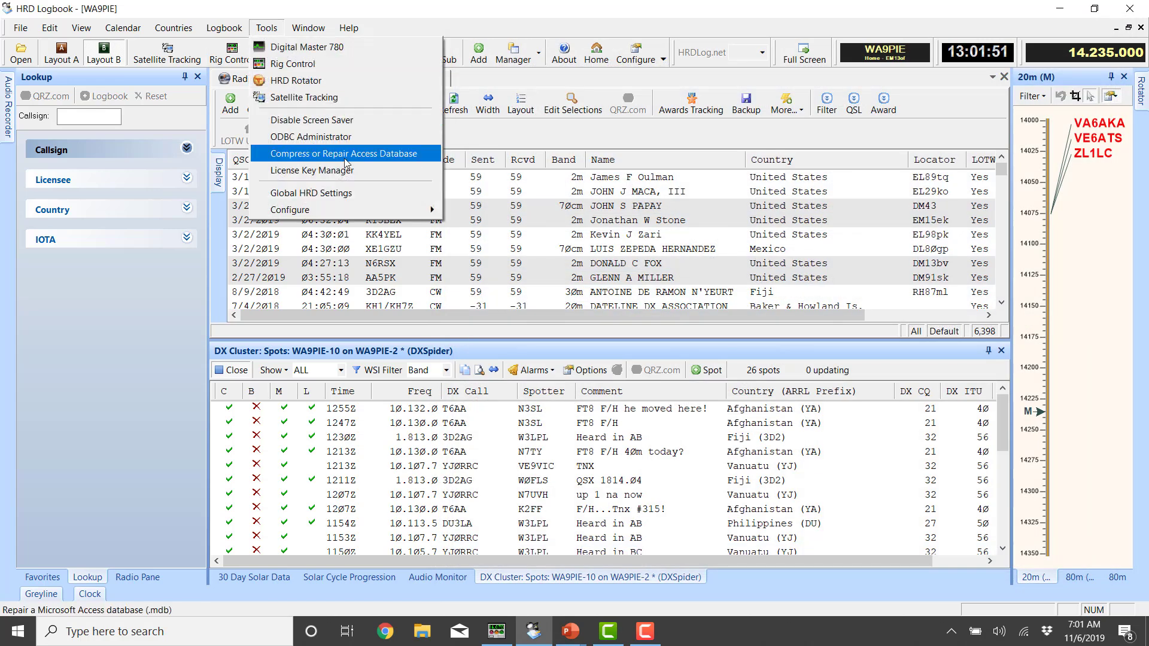
pyautogui.moveTo(411, 213)
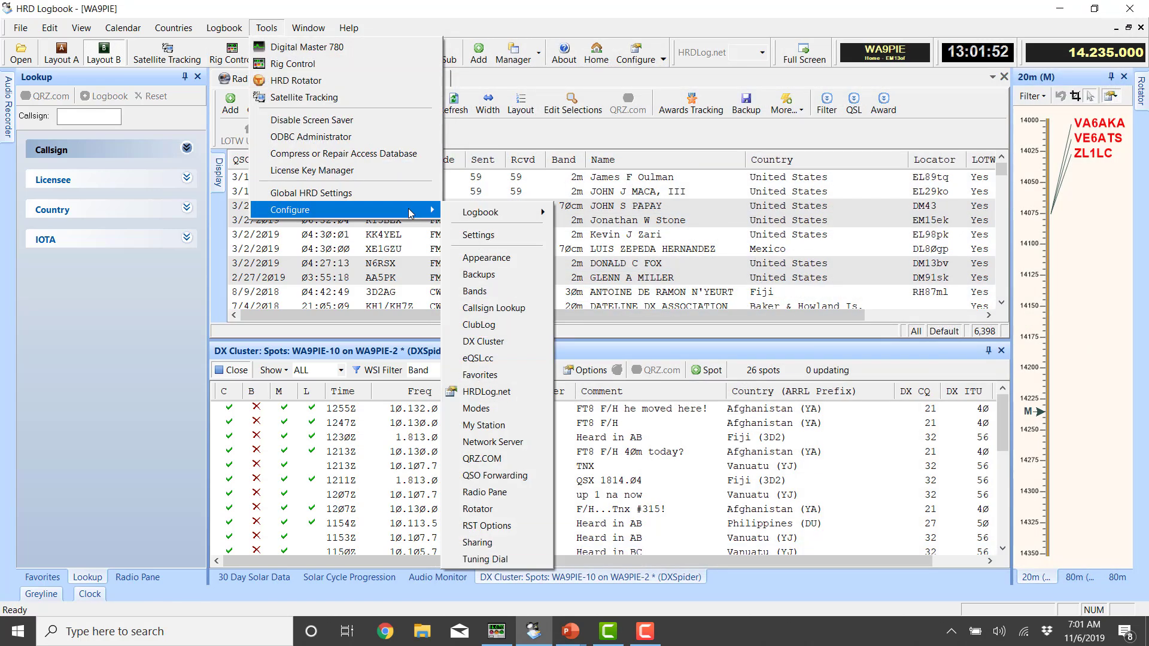
pyautogui.click(510, 307)
pyautogui.click(432, 239)
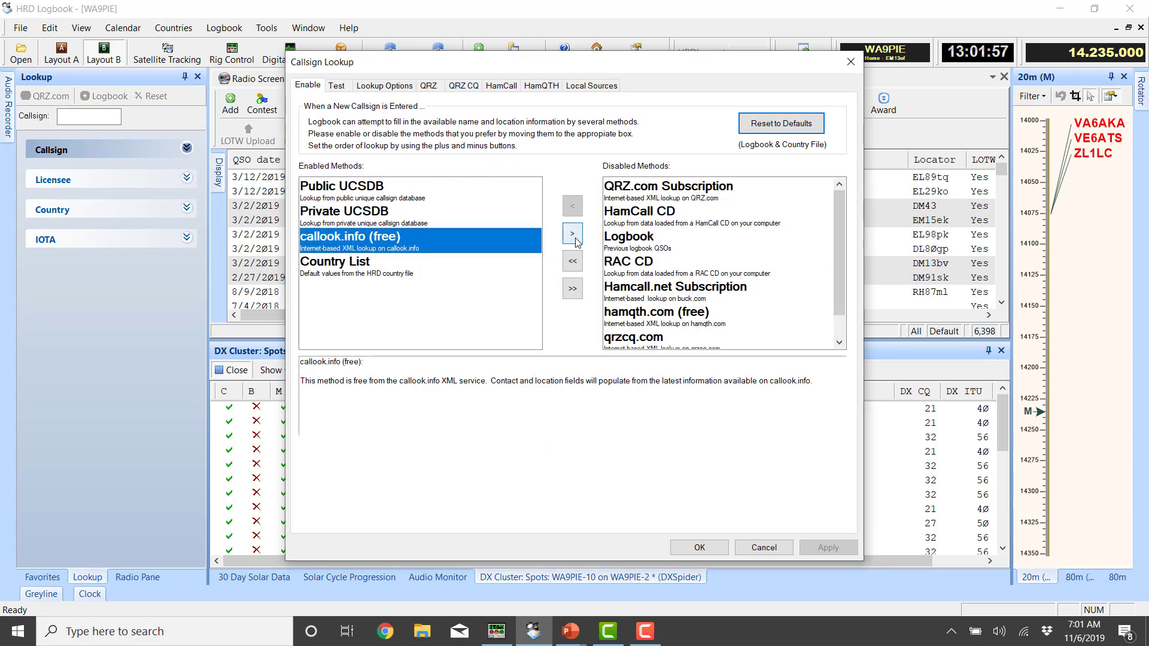
pyautogui.click(640, 190)
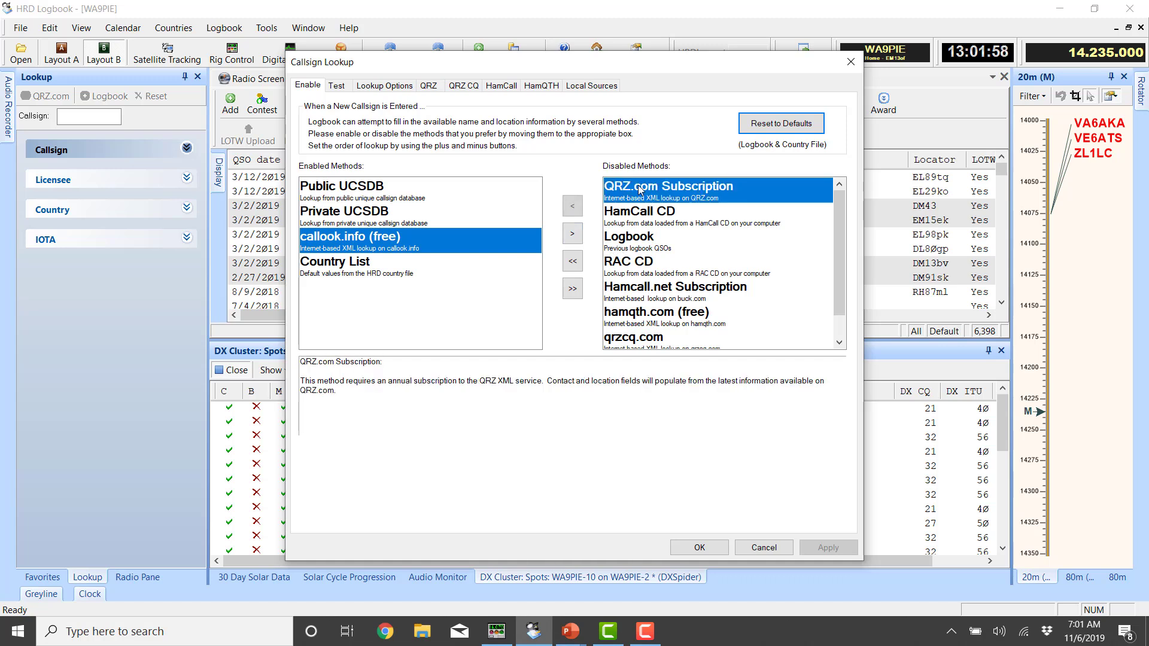
pyautogui.click(571, 206)
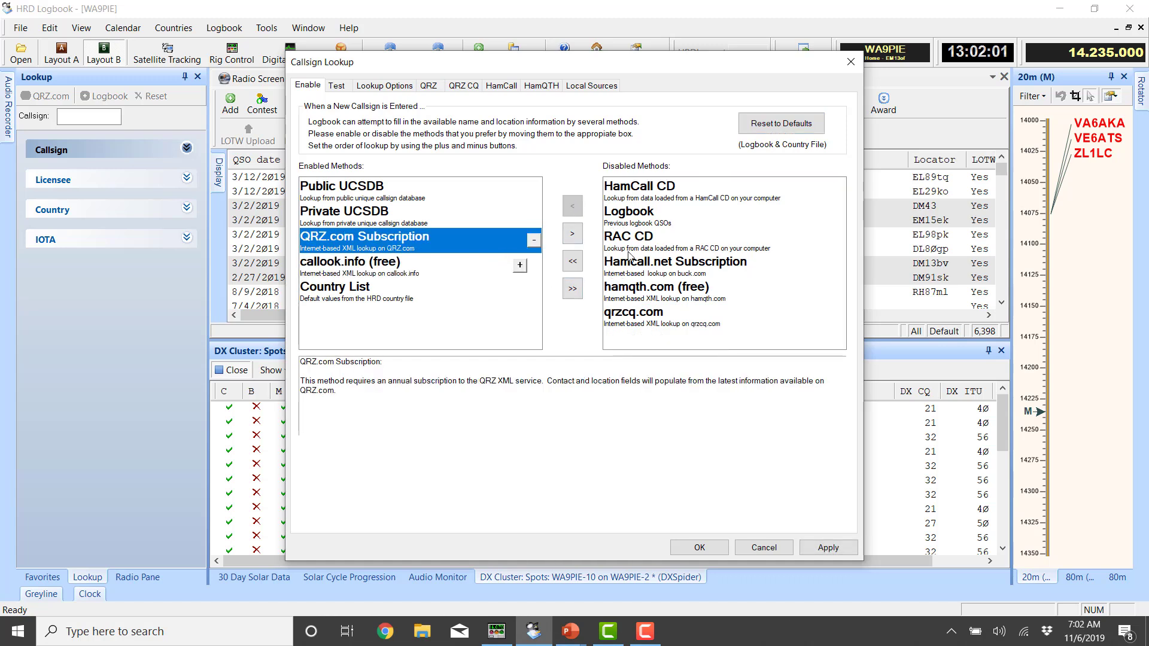
# Step: Enable the Logbook lookup method, order it below callook.info (free), and apply the configuration
pyautogui.click(636, 224)
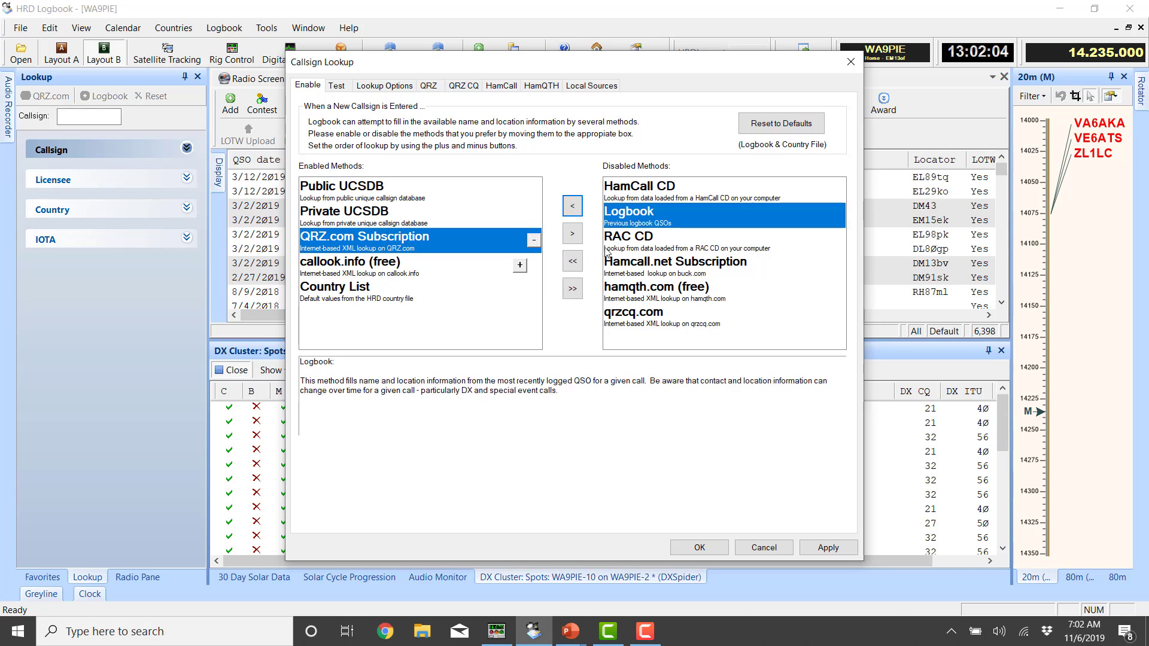
pyautogui.click(574, 208)
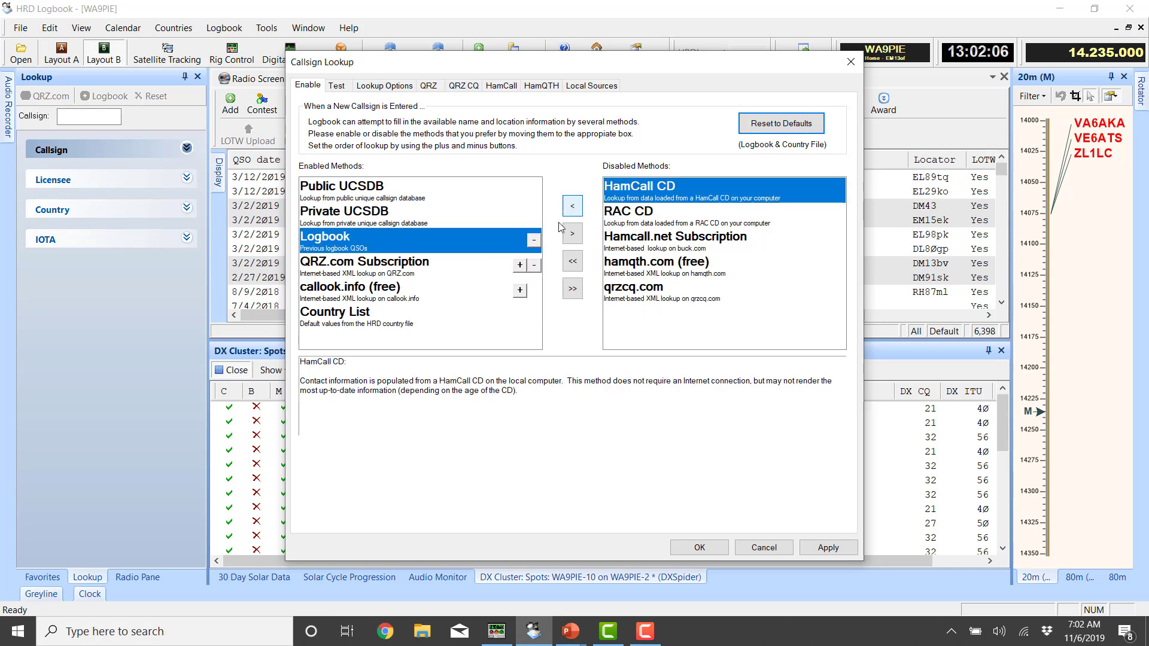
pyautogui.click(533, 241)
pyautogui.click(535, 266)
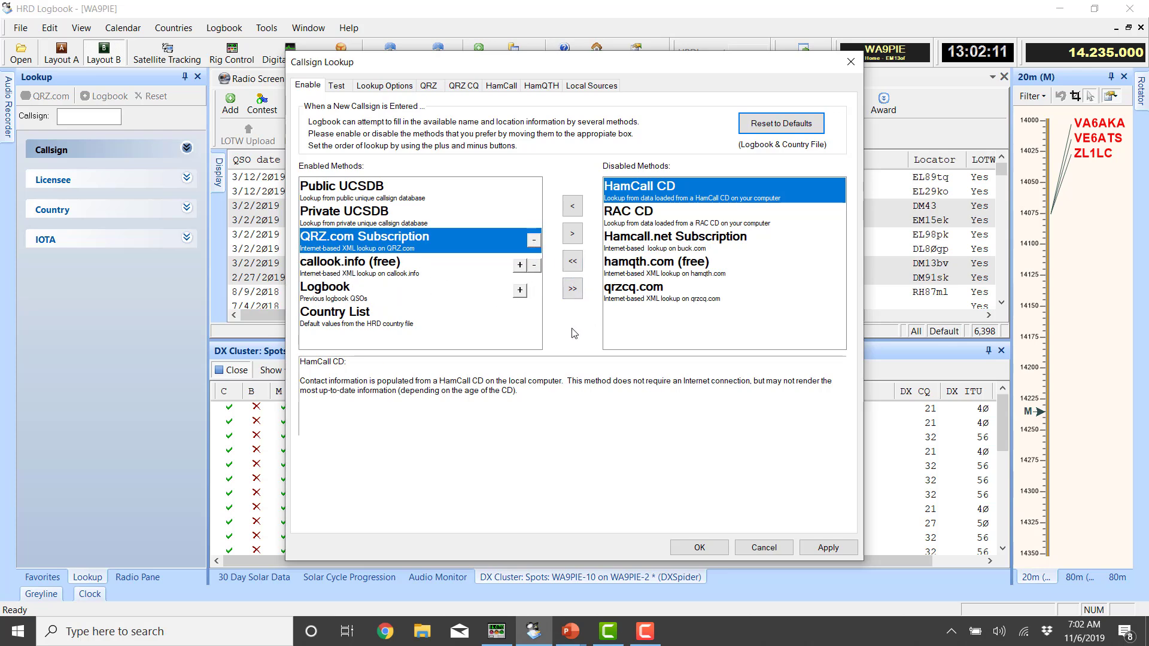
pyautogui.click(816, 548)
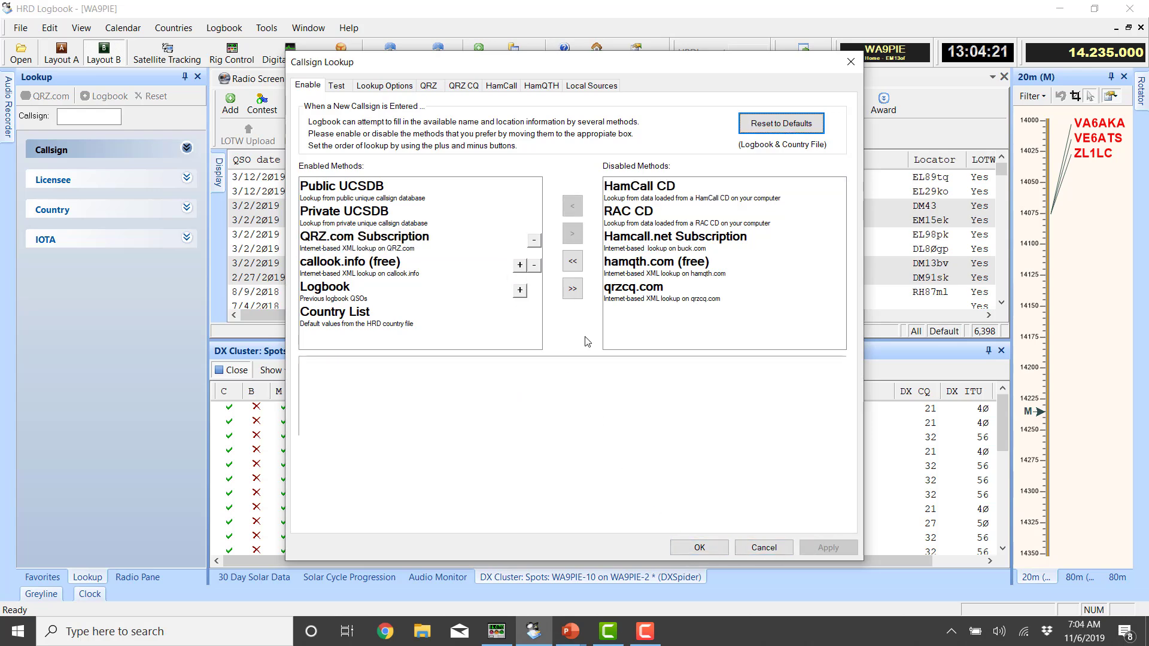
# Step: Disable the Logbook lookup method and apply the configuration
pyautogui.click(408, 290)
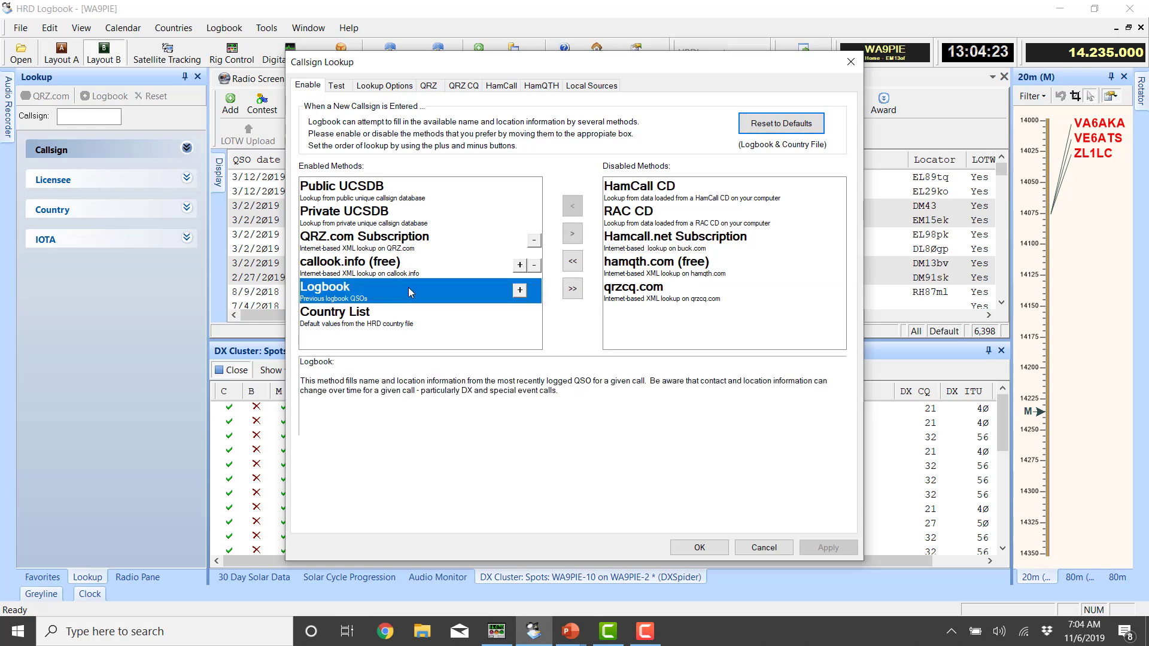
pyautogui.click(576, 233)
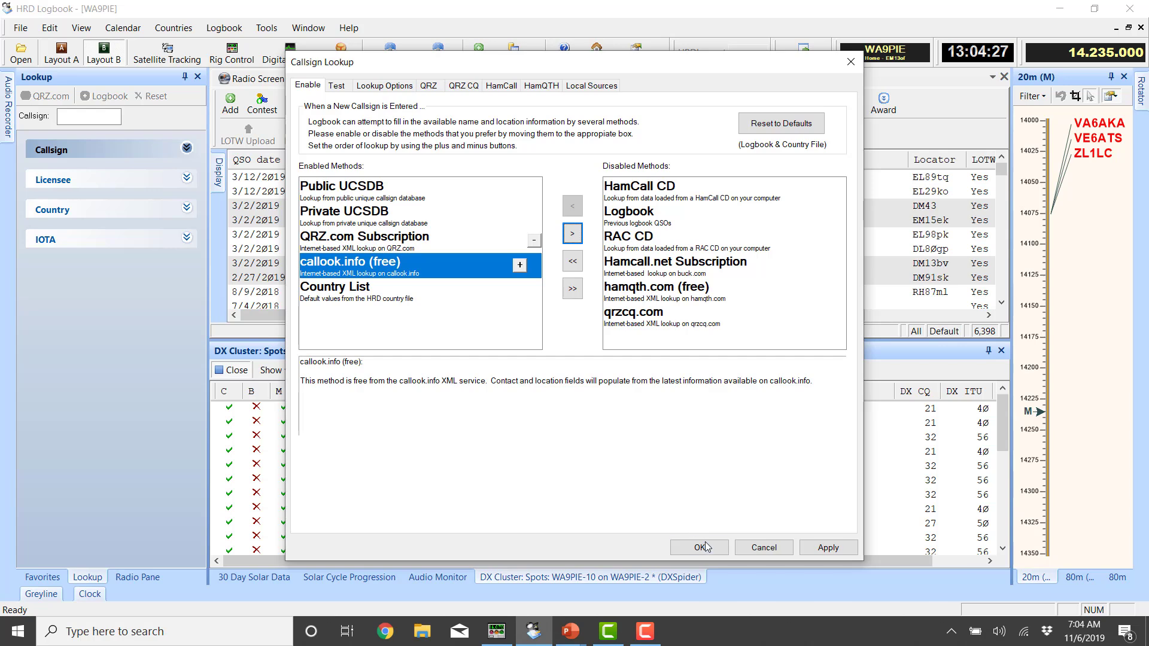
pyautogui.click(825, 548)
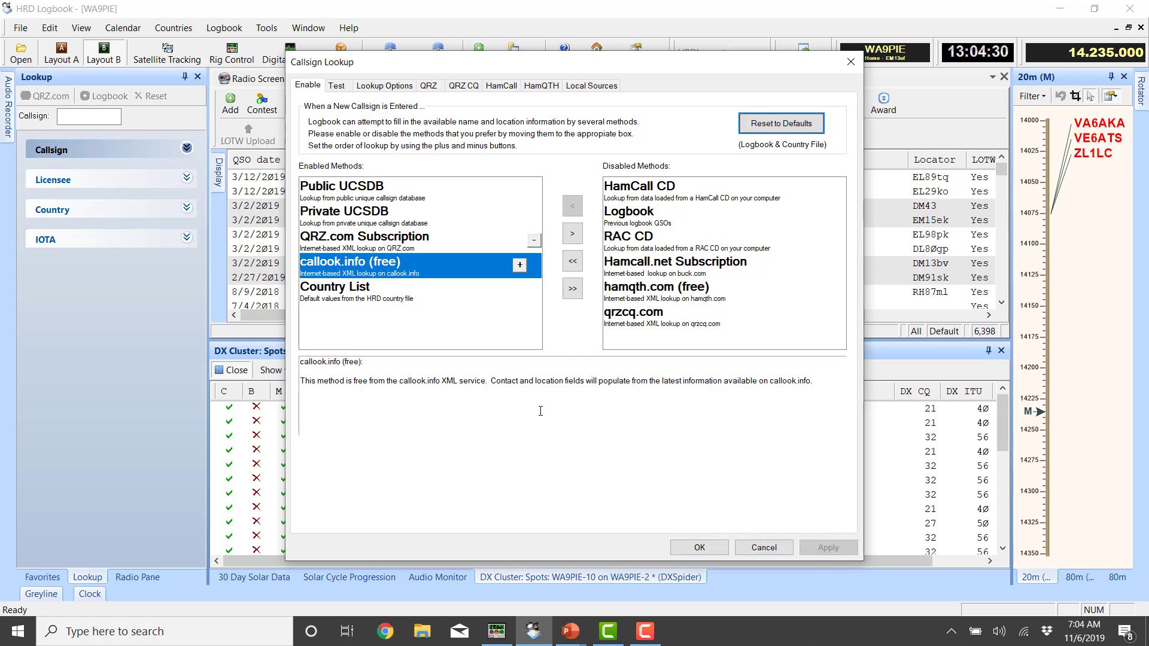
# Step: Run a test lookup for K5K and compare the QRZ.com Subscription, callook.info (free) and Distilled Results rows
pyautogui.click(339, 85)
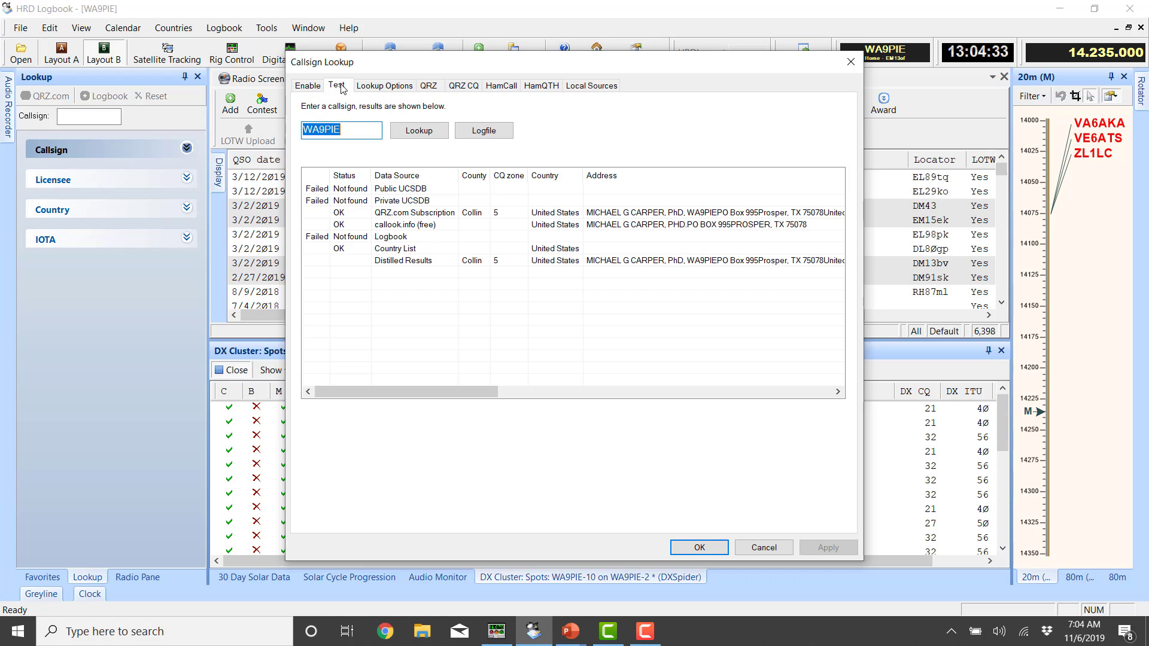
pyautogui.write('K5K')
pyautogui.click(419, 130)
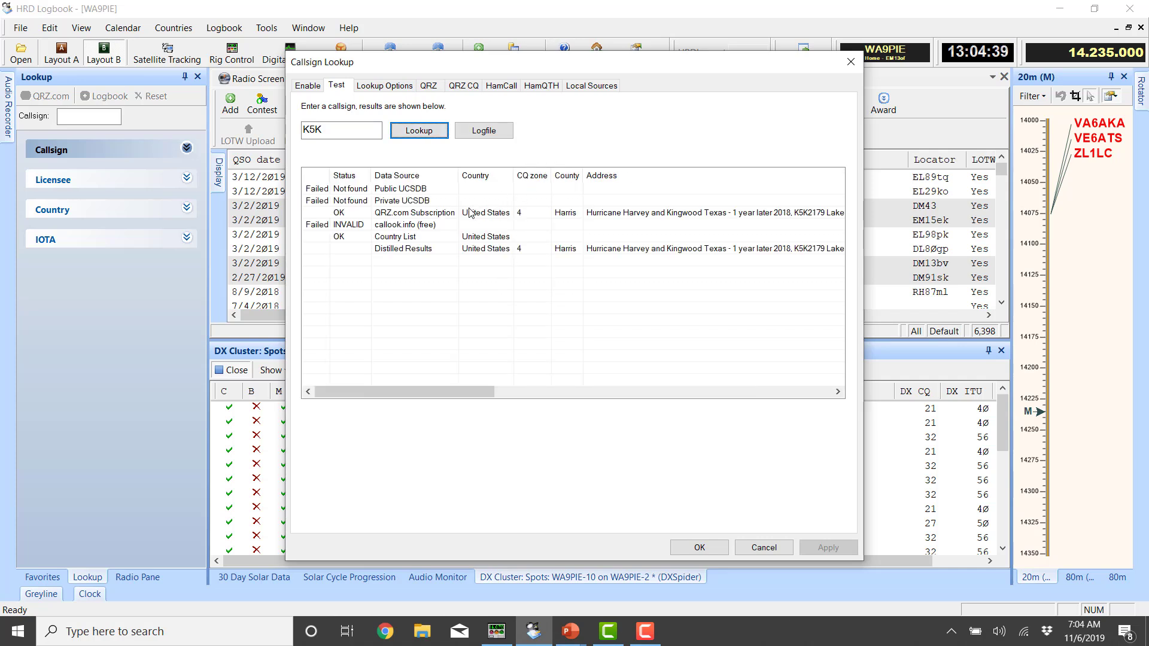
pyautogui.click(449, 213)
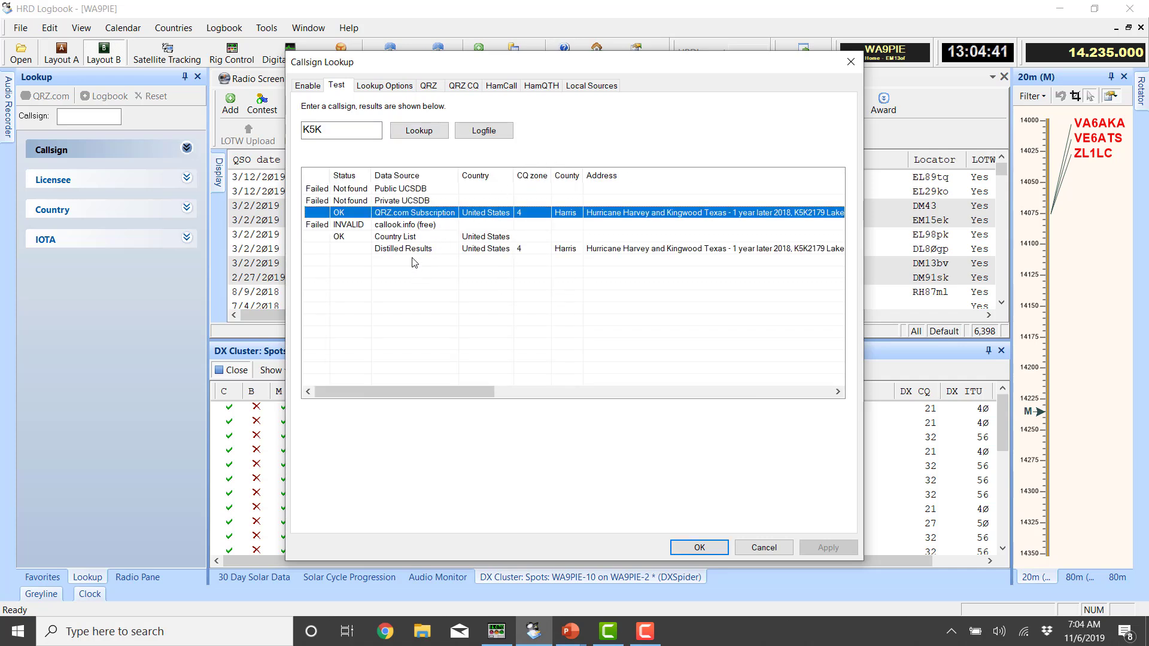
pyautogui.click(366, 227)
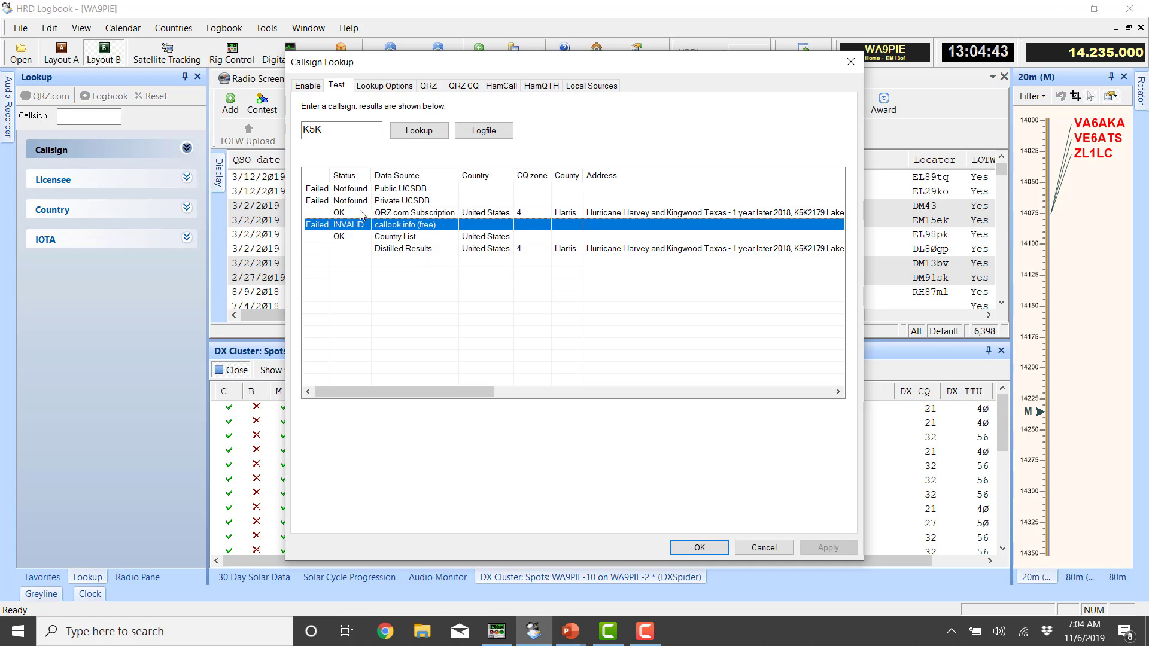
pyautogui.click(362, 215)
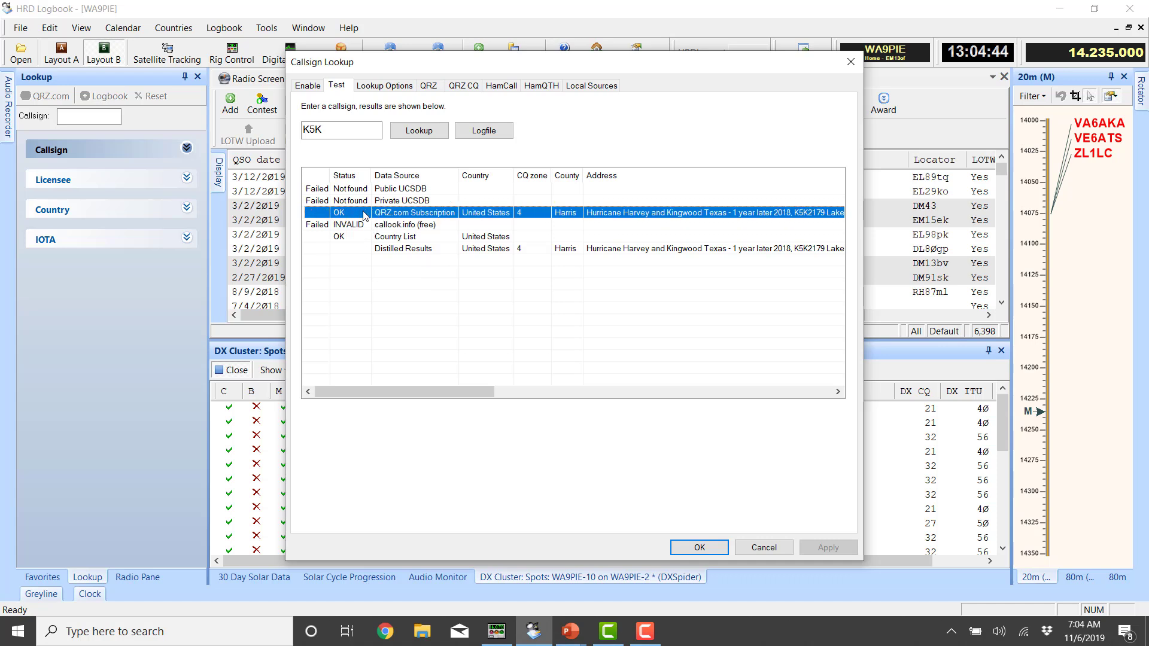
pyautogui.click(444, 385)
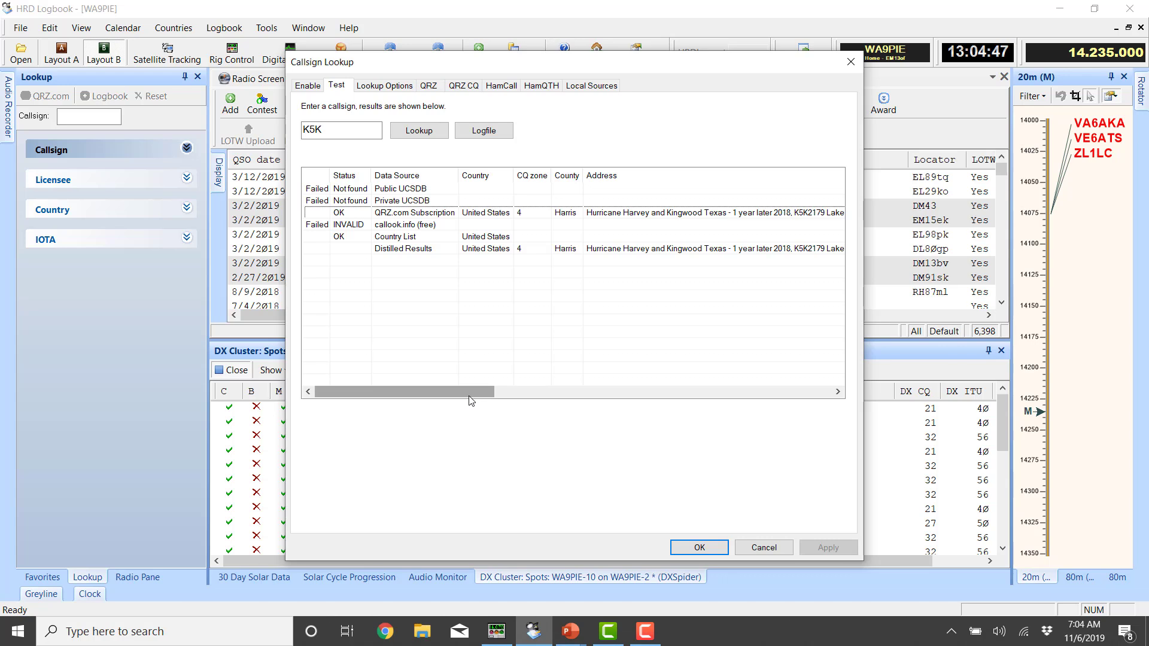
pyautogui.moveTo(473, 391); pyautogui.dragTo(470, 415)
pyautogui.click(443, 249)
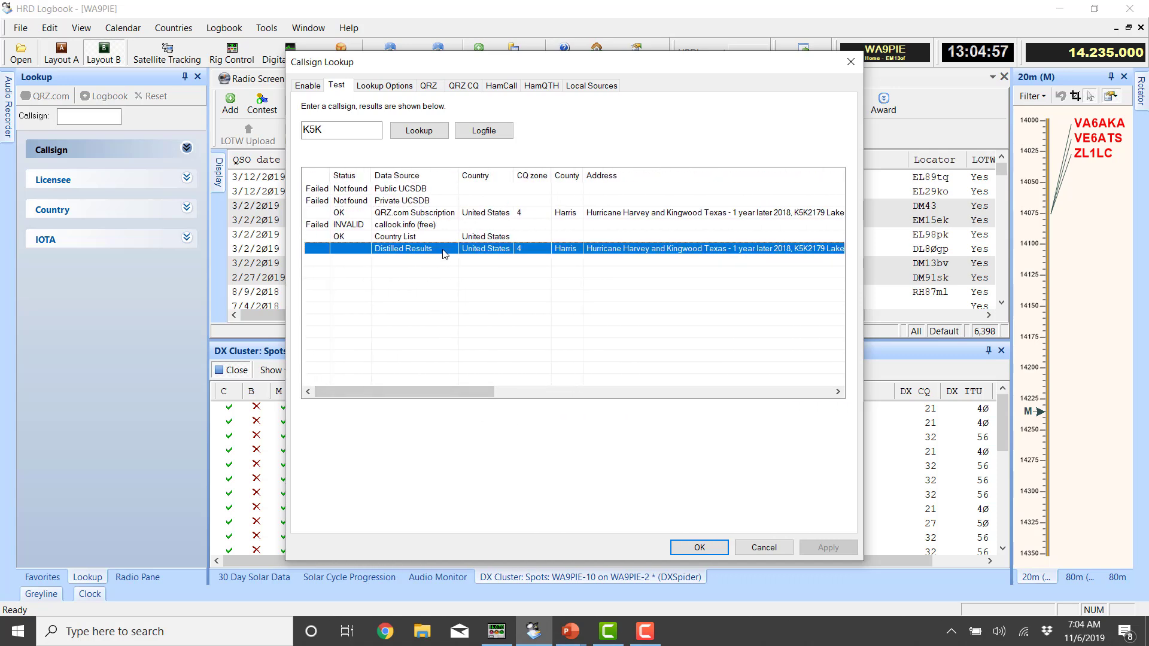
# Step: Run a test lookup for KH0A, review the country and DXCC columns of its results, and close the configuration with its settings accepted
pyautogui.moveTo(375, 133); pyautogui.dragTo(296, 128)
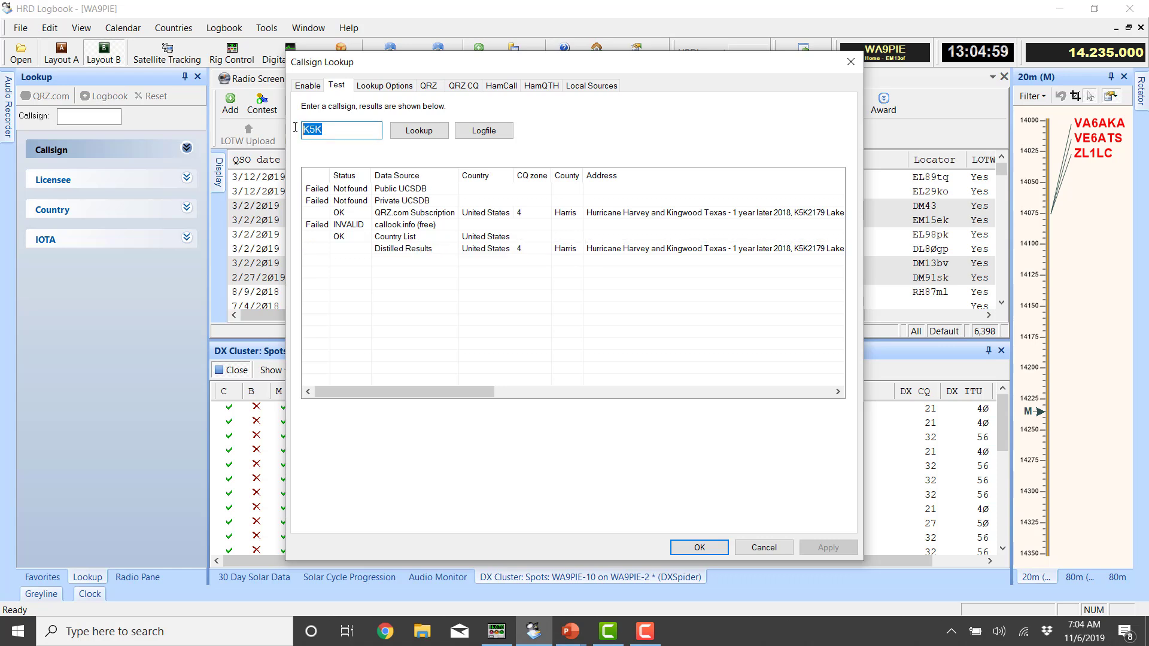
pyautogui.write('KH0A')
pyautogui.click(399, 132)
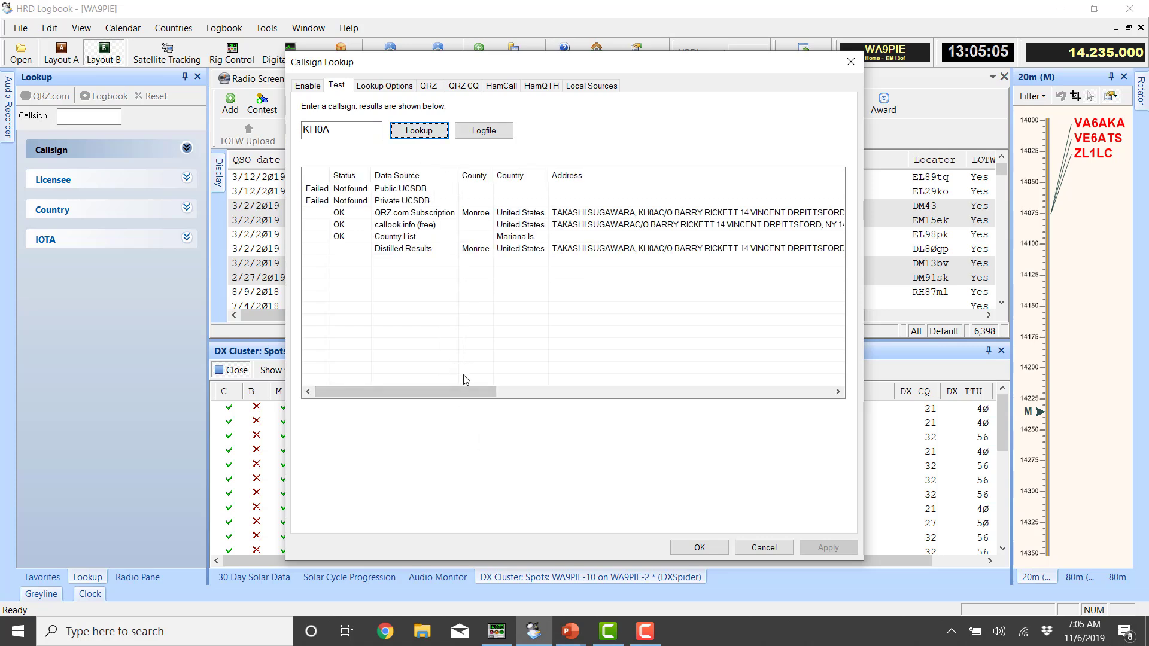
pyautogui.click(474, 213)
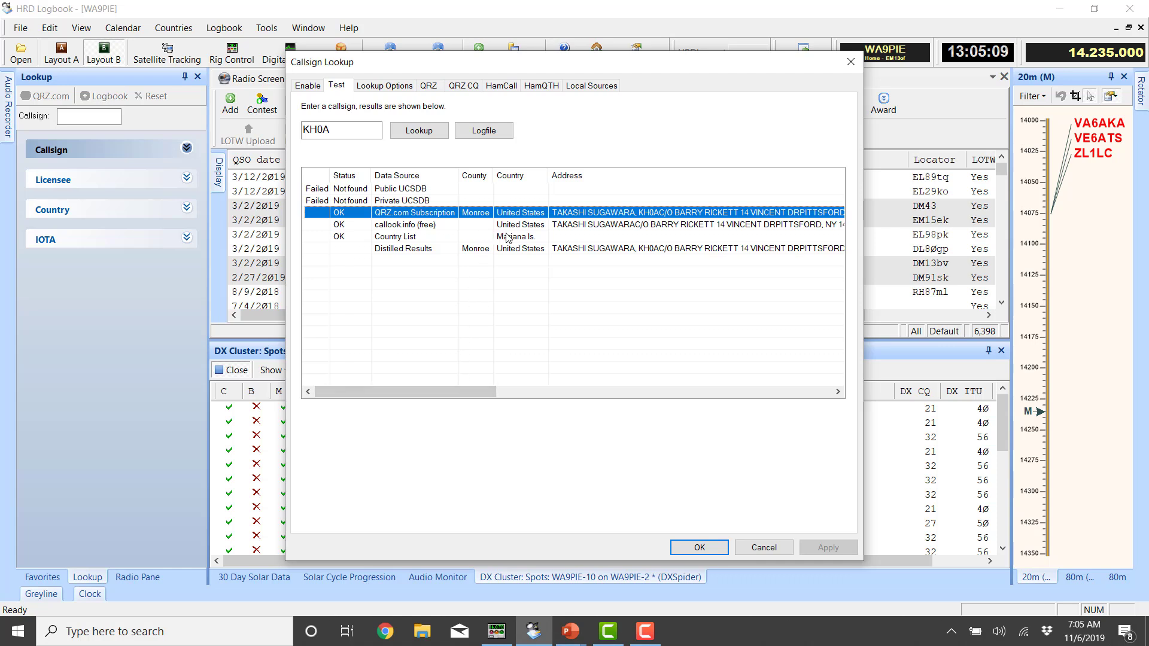
pyautogui.moveTo(461, 392); pyautogui.dragTo(715, 385)
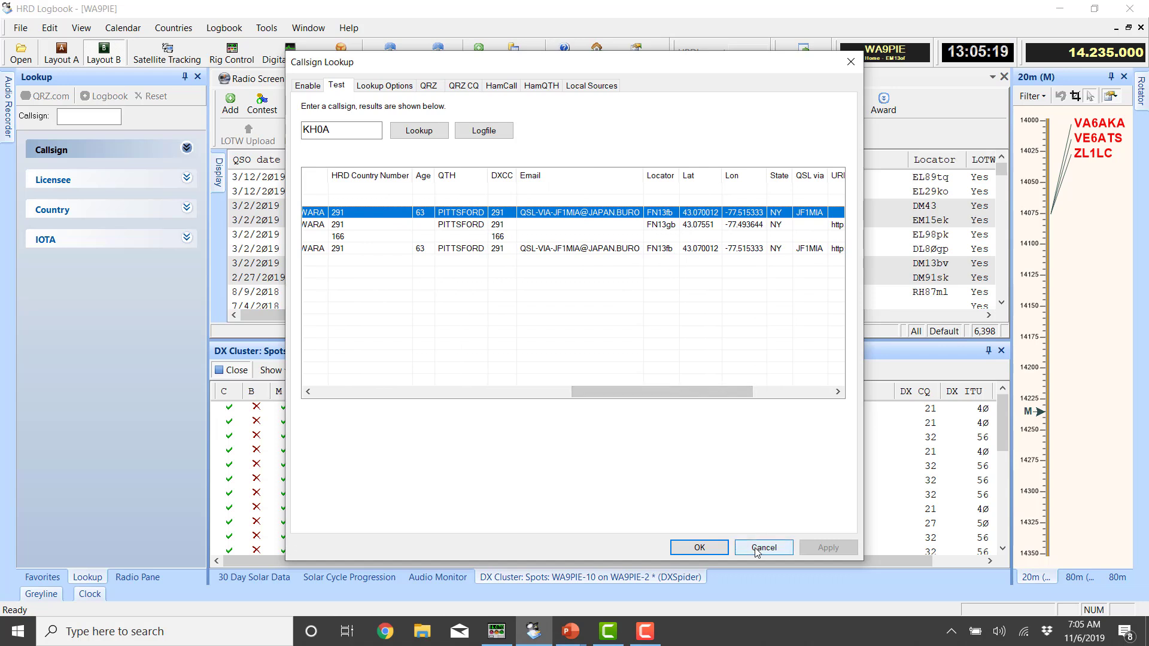
pyautogui.click(309, 88)
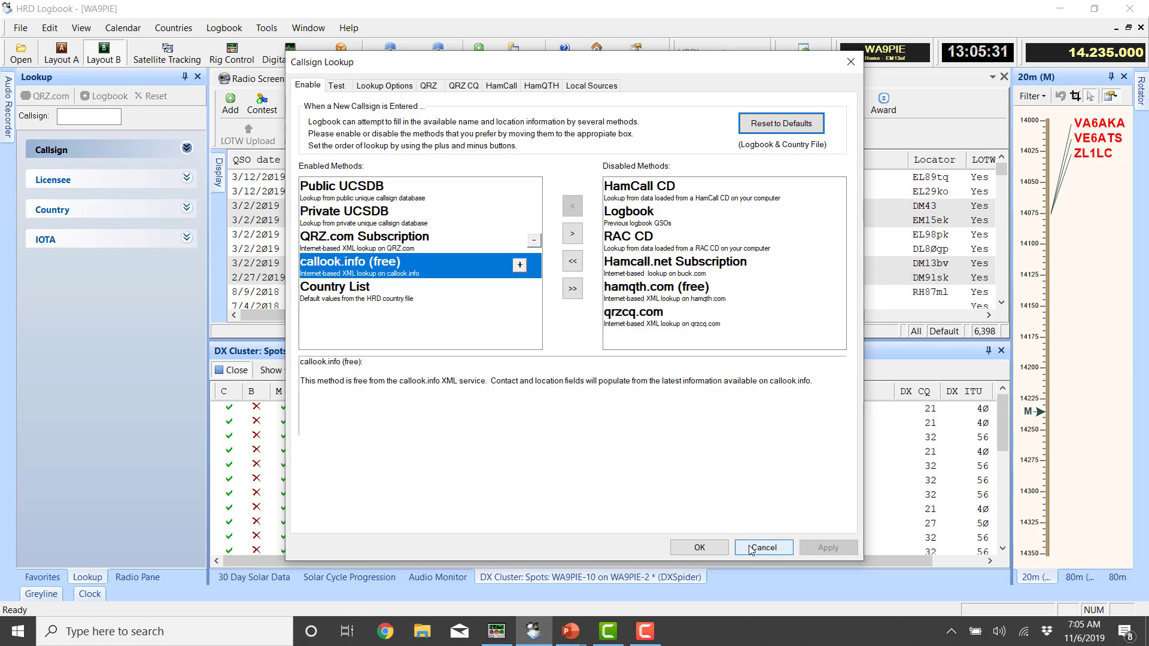
pyautogui.click(712, 551)
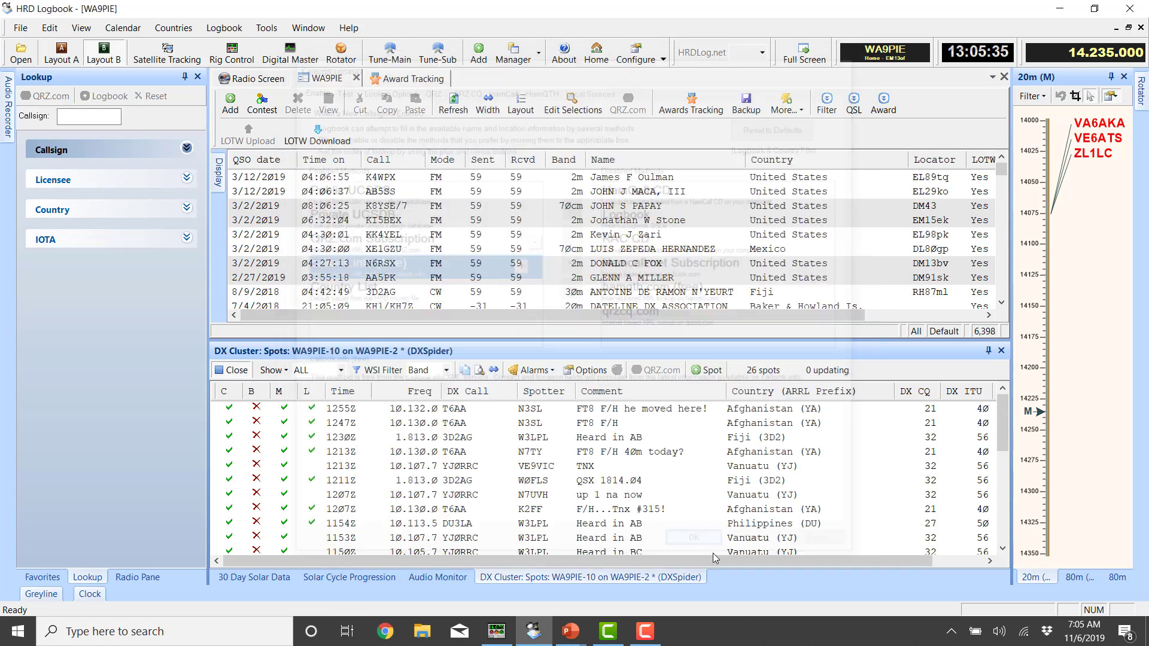